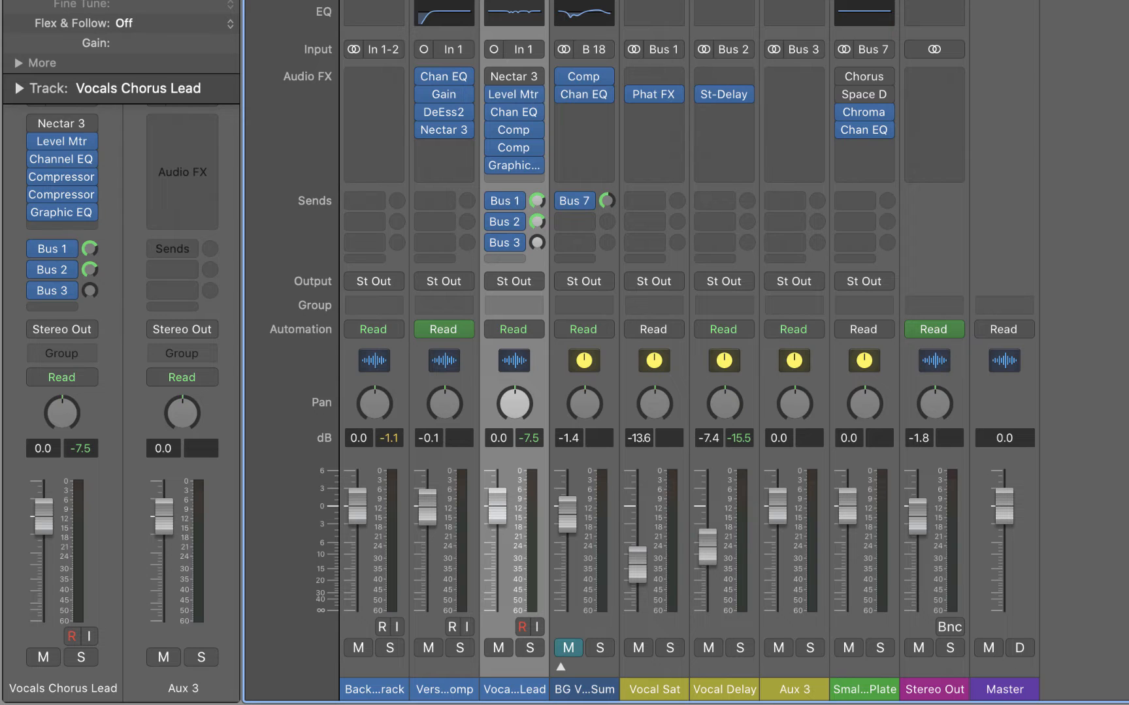
Step: Trace the Vocals Chorus Lead sends on Bus 1, Bus 2 and Bus 3 to the aux channels they feed
click(667, 665)
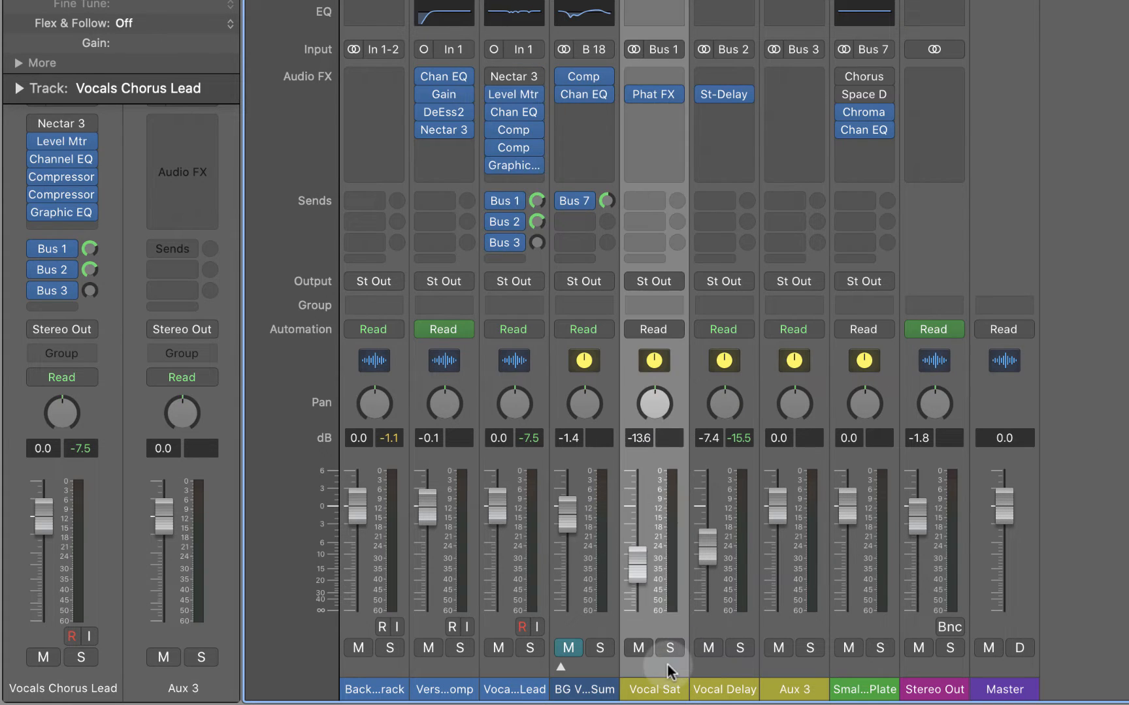
click(708, 665)
click(770, 664)
click(727, 664)
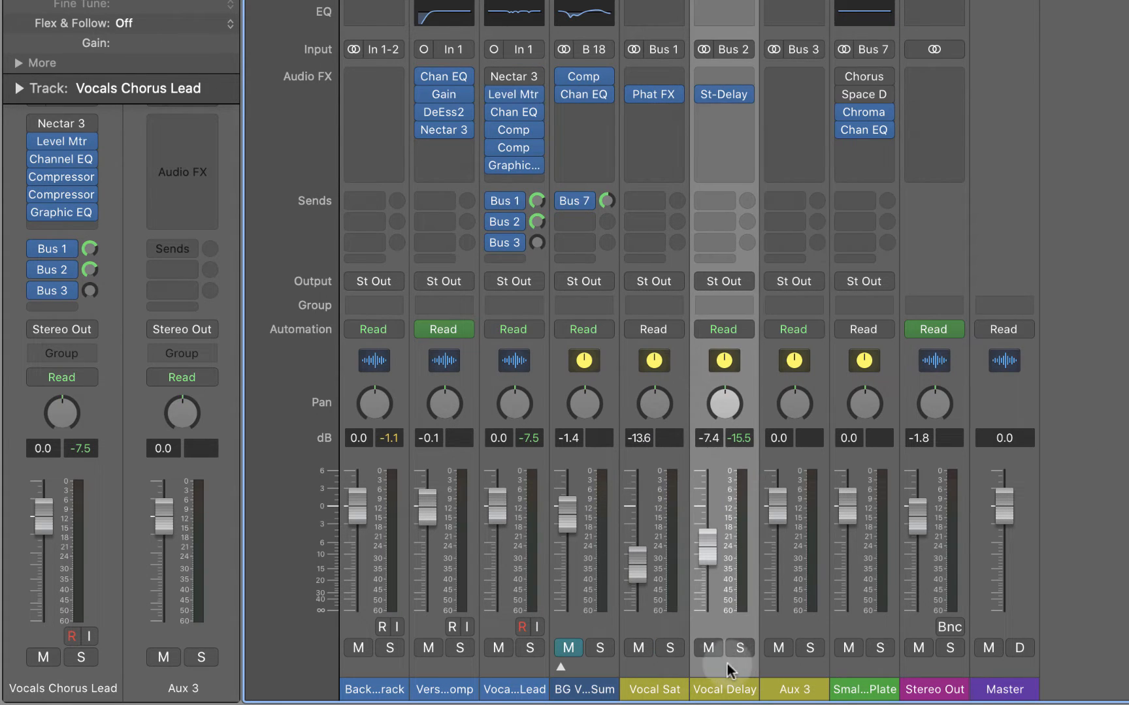
click(658, 663)
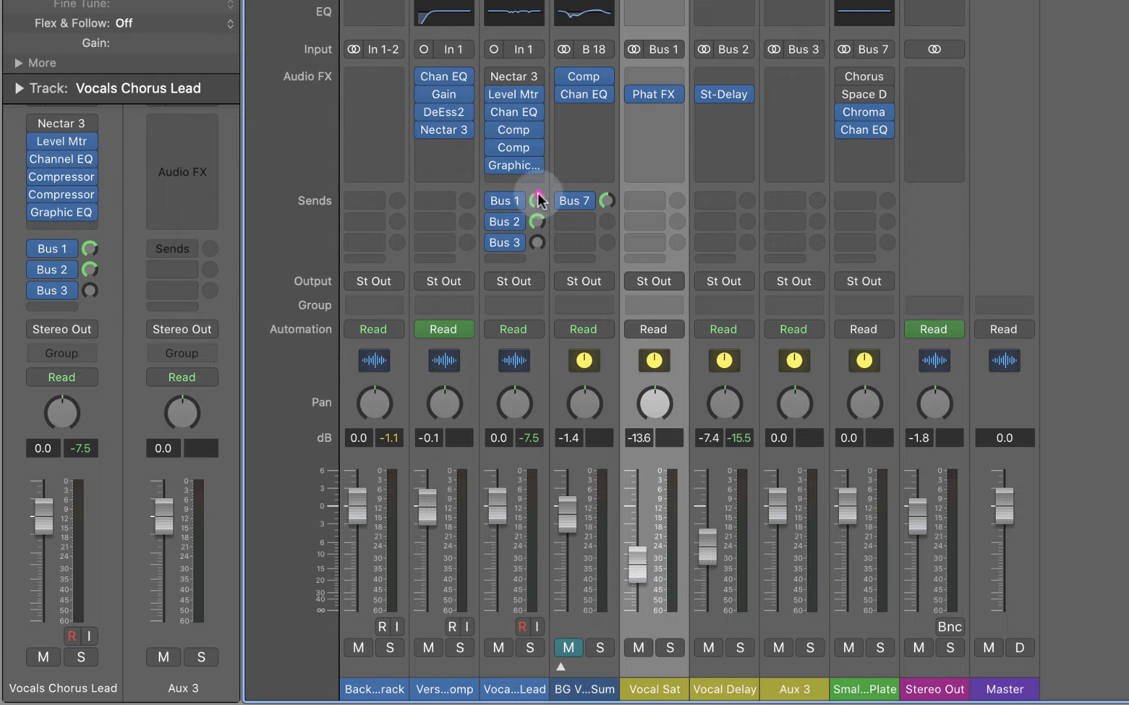
drag(521, 79, 533, 160)
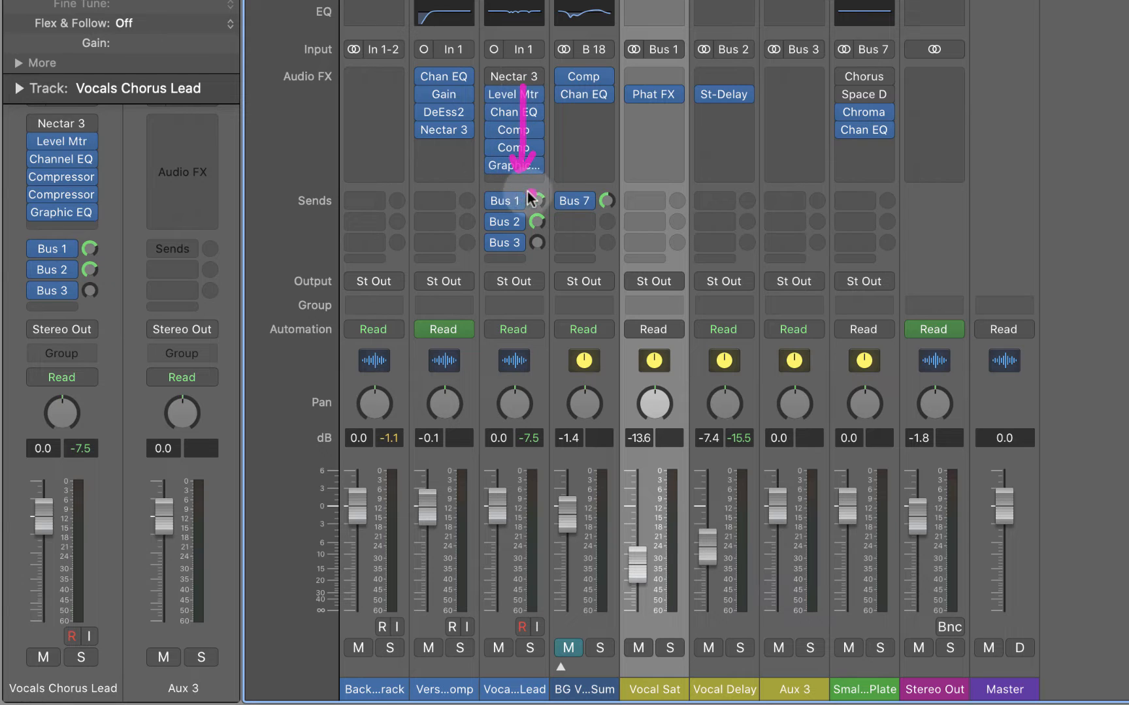
mouse_move(539, 203)
mouse_down()
mouse_move(620, 47)
mouse_move(636, 54)
mouse_move(637, 38)
mouse_up()
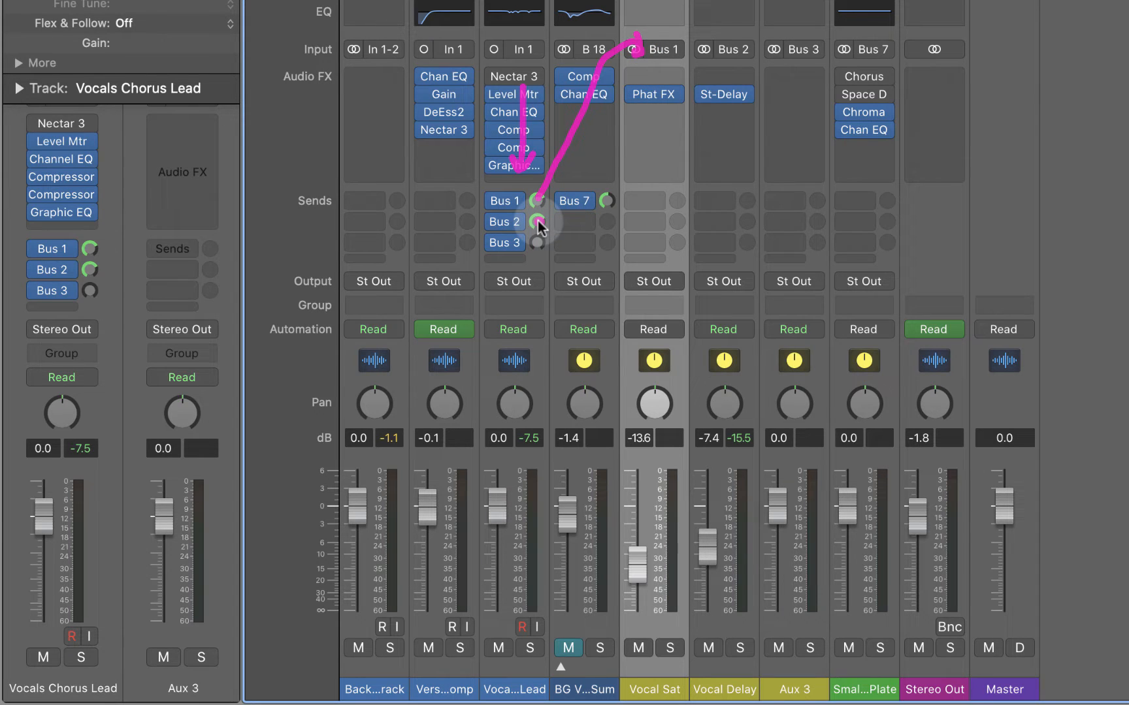
mouse_move(538, 226)
mouse_down()
mouse_move(704, 29)
mouse_move(722, 54)
mouse_move(726, 33)
mouse_up()
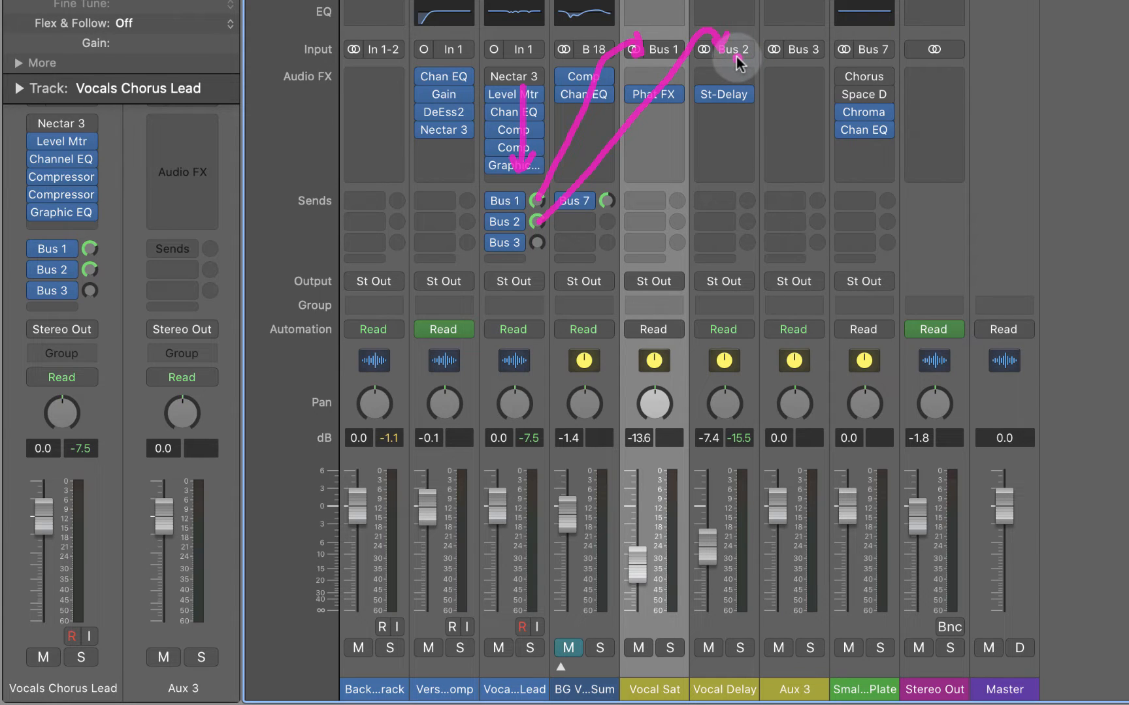
click(537, 243)
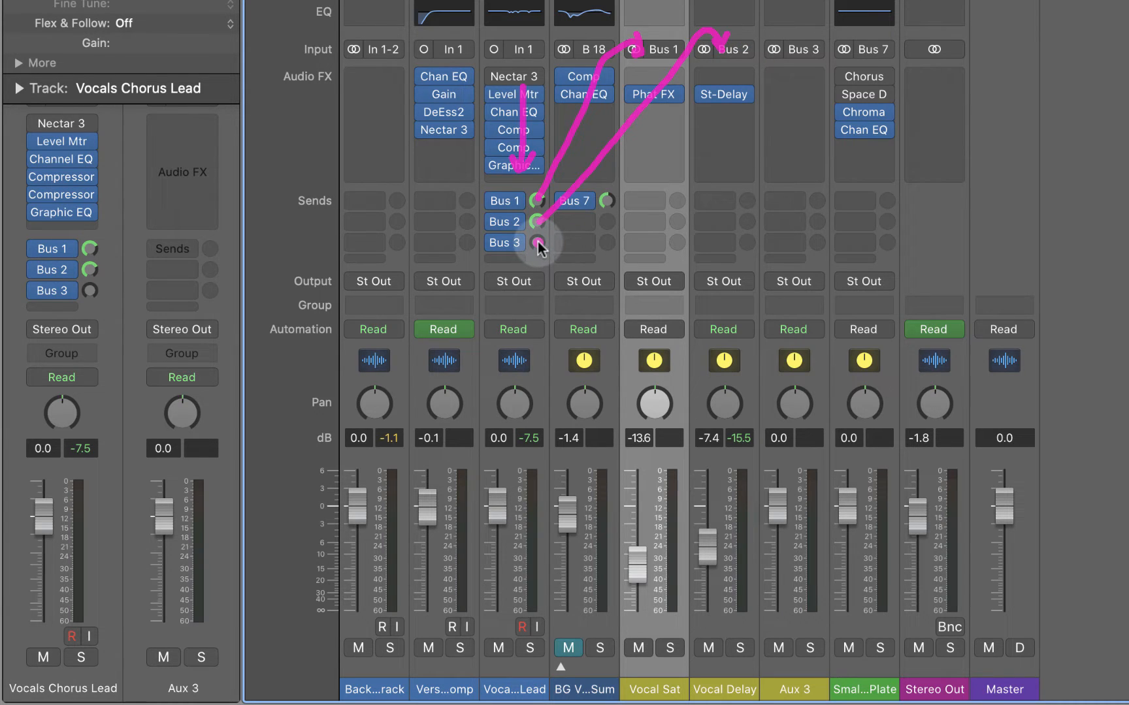
mouse_move(537, 242)
mouse_down()
mouse_move(601, 220)
mouse_move(777, 29)
mouse_move(796, 43)
mouse_move(803, 28)
mouse_up()
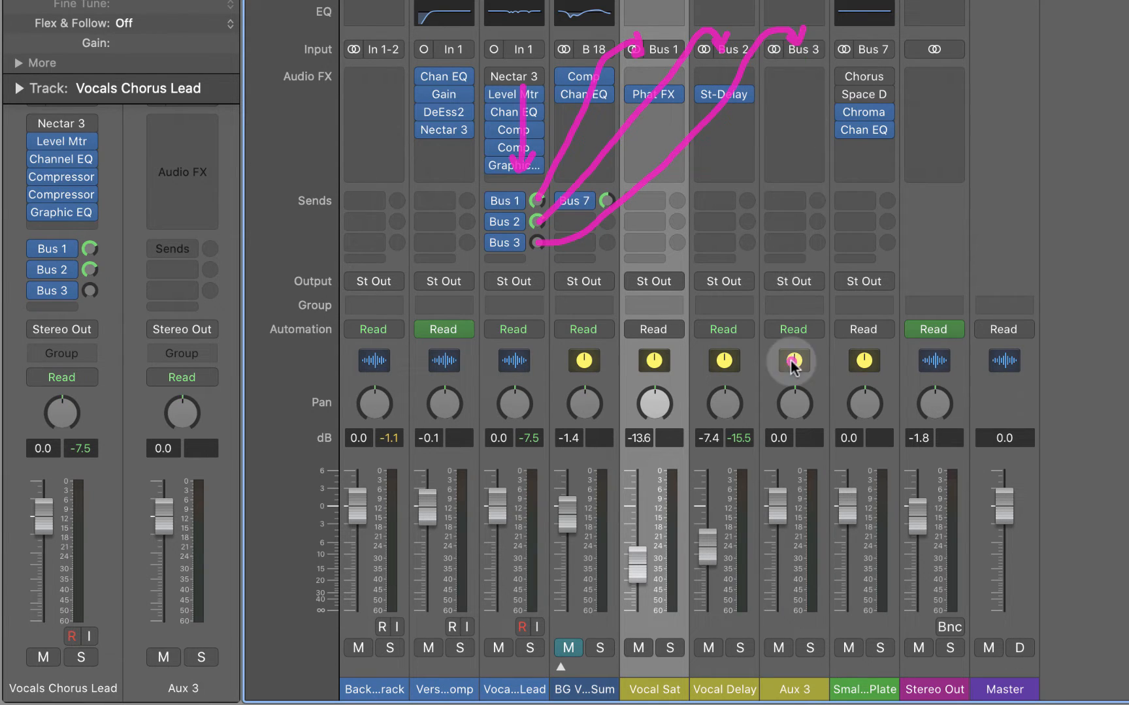
Step: Rename the Aux 3 channel strip as Vocal Reverb
double_click(791, 688)
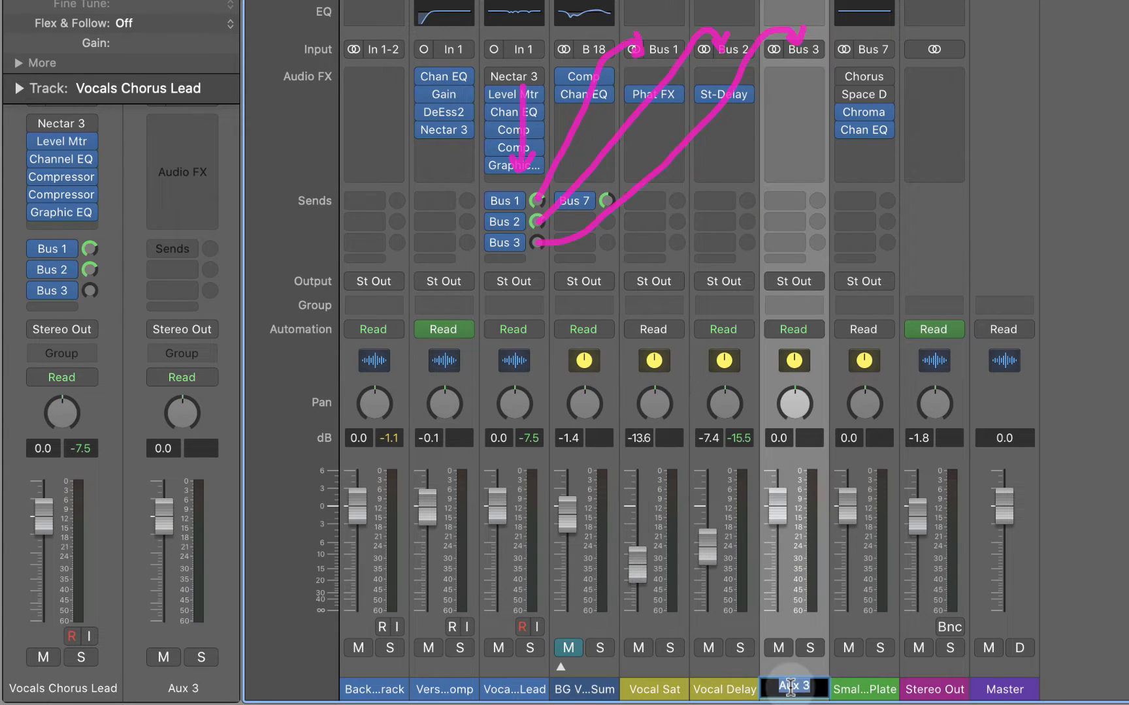
text(V)
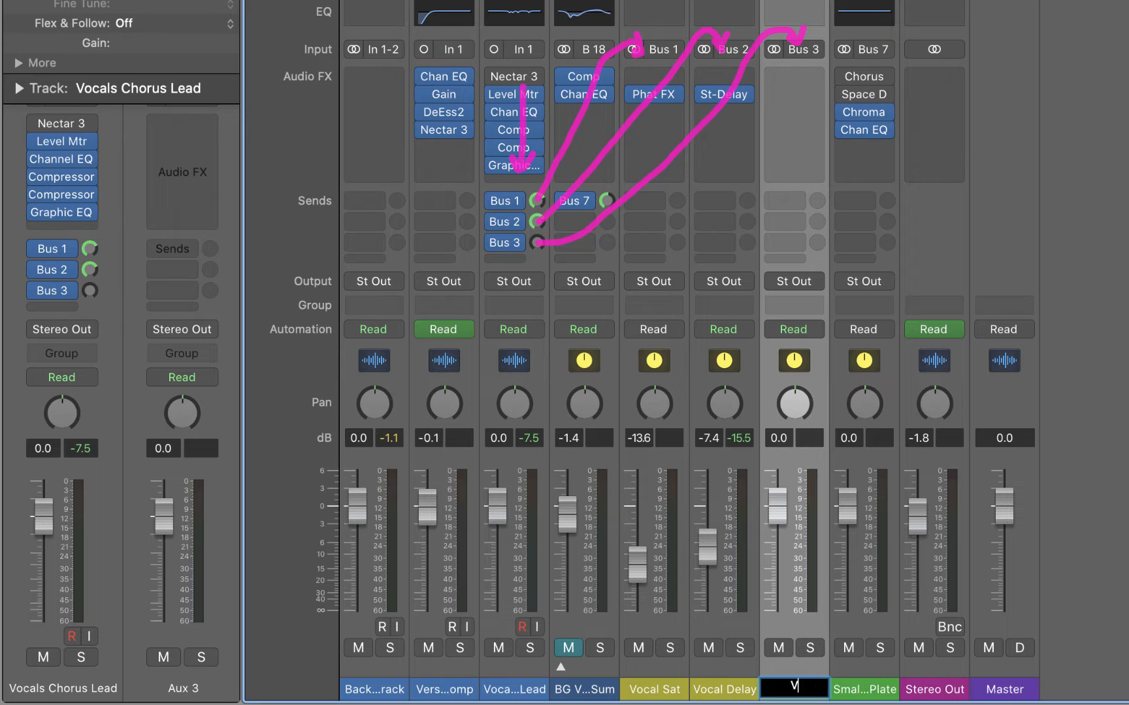
text(ocal Reverb)
key(Return)
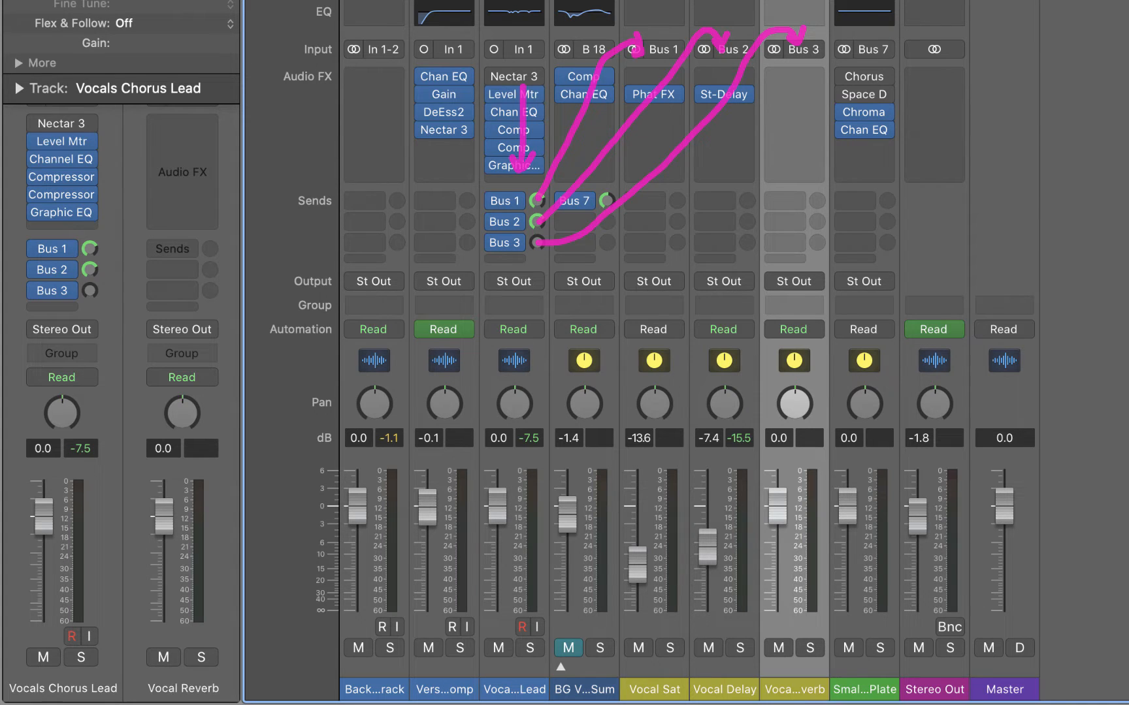
Step: Shorten the name of the channel strip fed by Bus 3 to Voc Rev
double_click(796, 689)
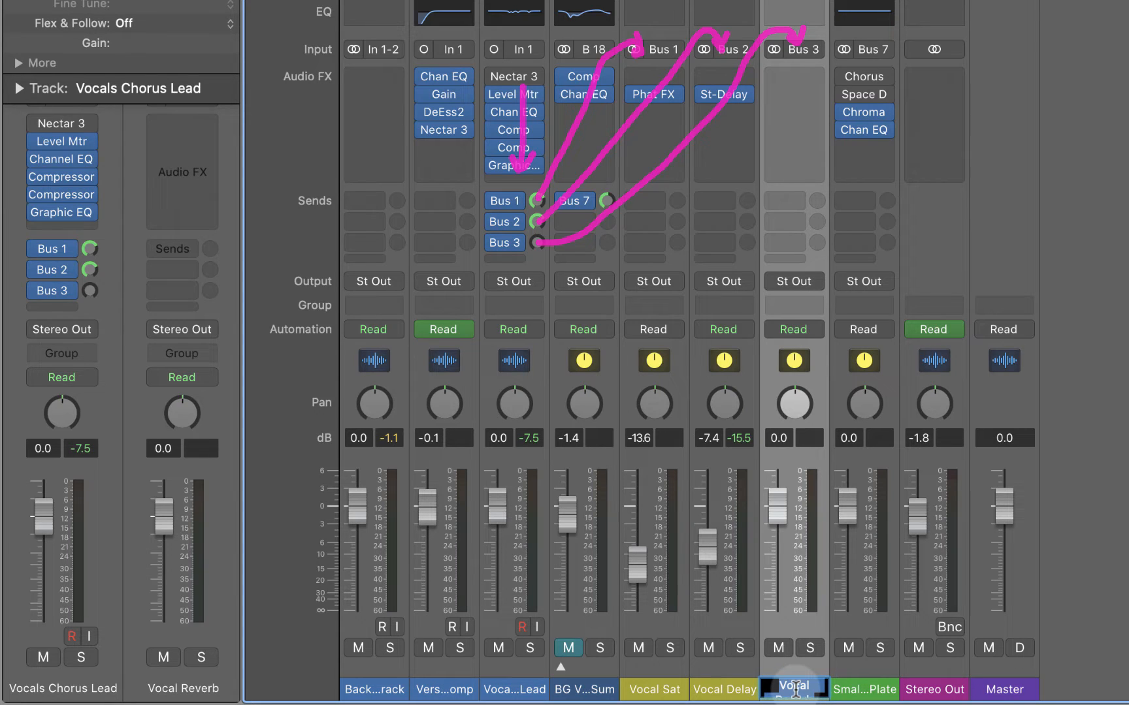
text(Voc)
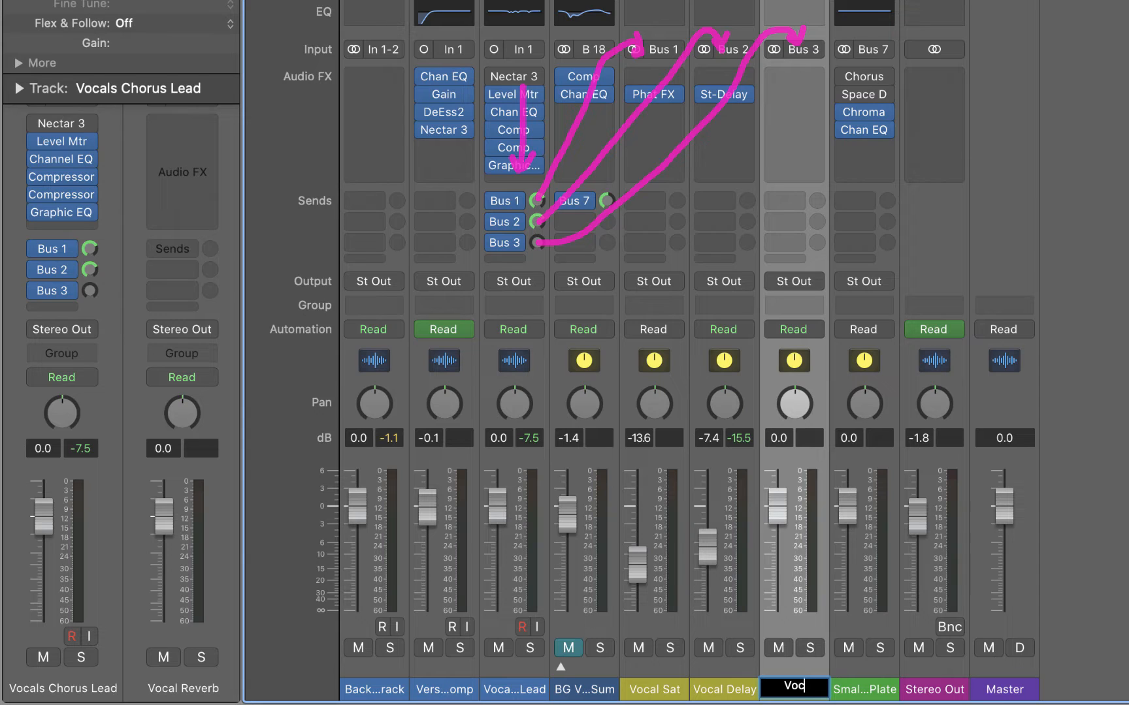
text( Rev)
key(Return)
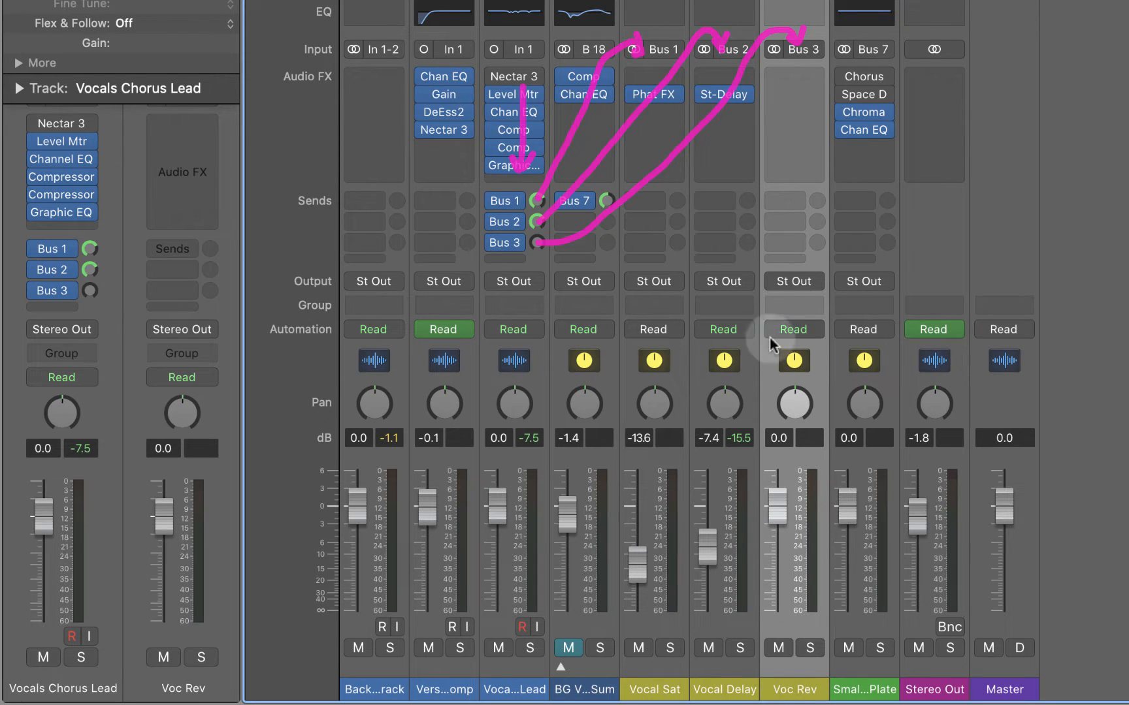
Step: Play the song briefly and reset the Bus 3 send on the Vocals Chorus Lead channel to its default level
mouse_move(843, 83)
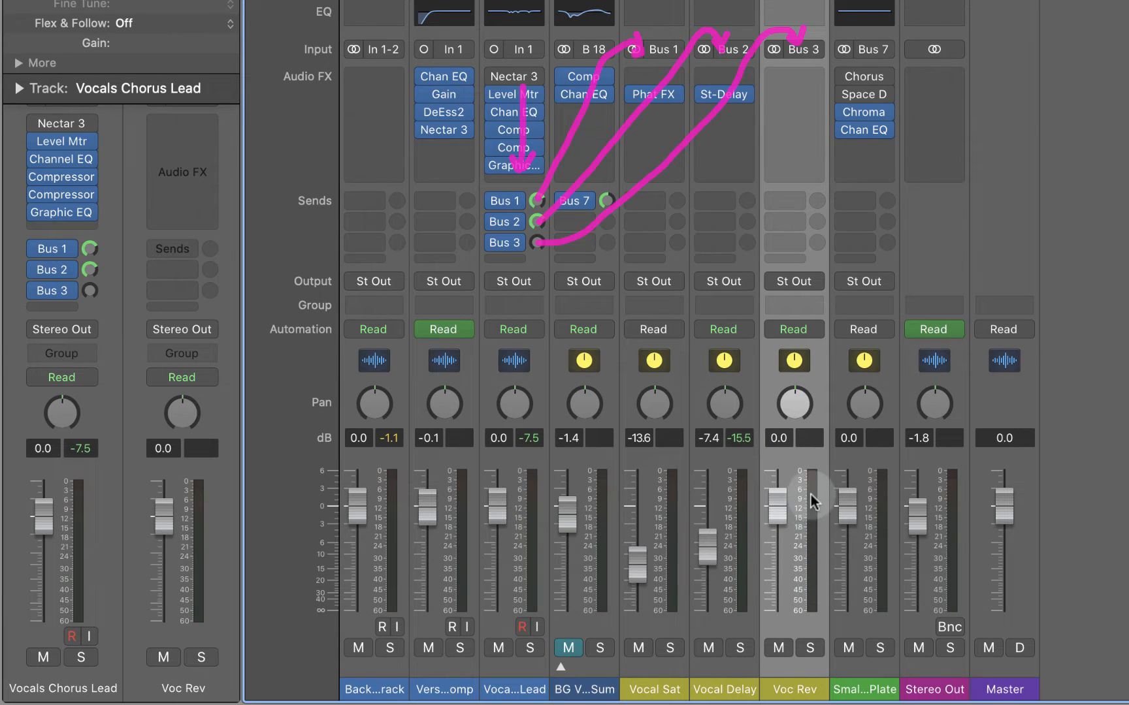
key(space)
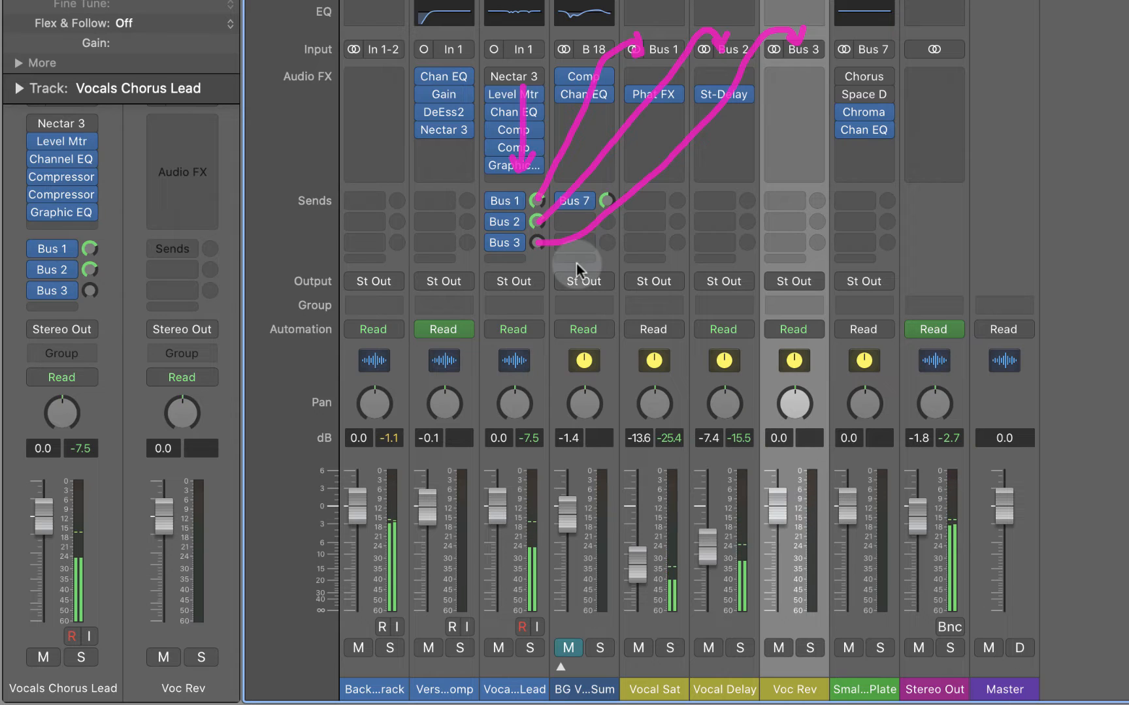
mouse_move(535, 247)
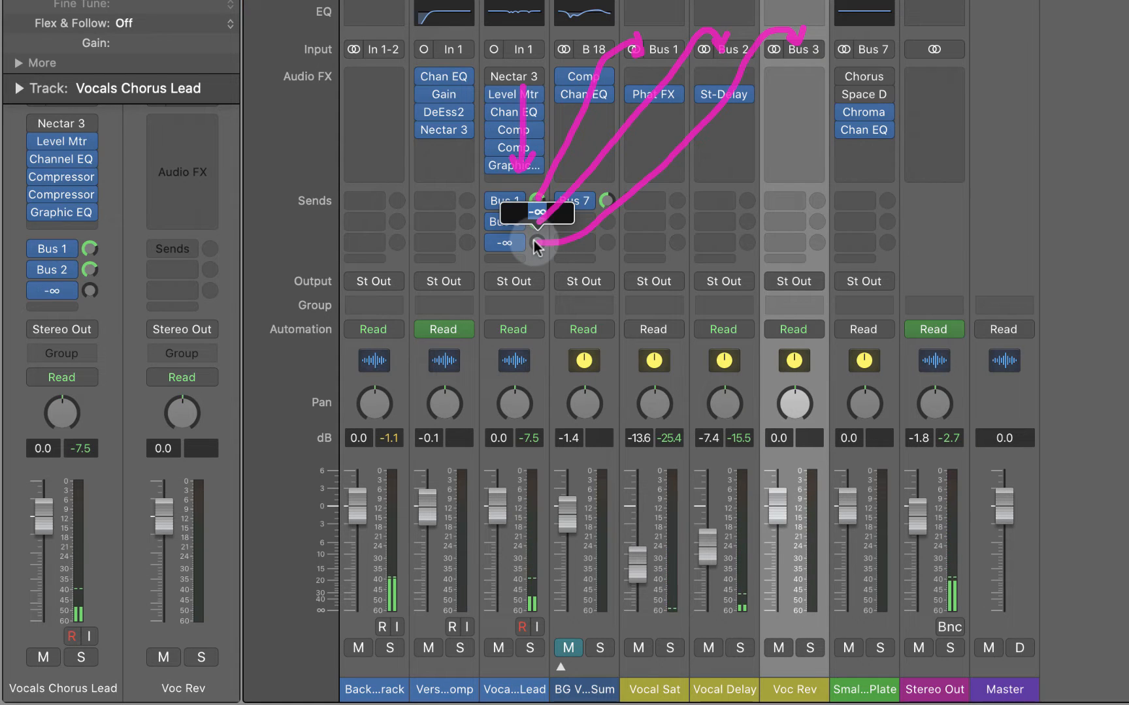
alt+click(535, 243)
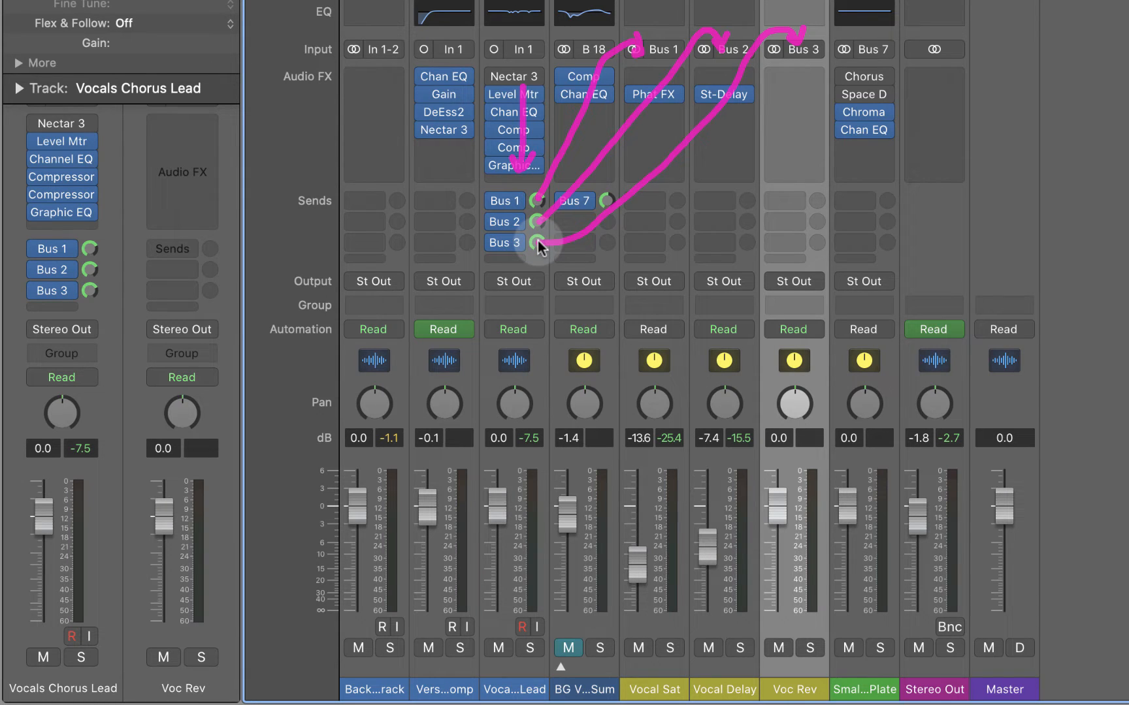
Step: Set the Voc Rev fader to 0.2 dB and the Vocals Chorus Lead's Bus 3 send to 0 dB
mouse_move(776, 519)
mouse_down()
mouse_move(777, 637)
mouse_move(768, 522)
mouse_move(761, 612)
mouse_move(750, 514)
mouse_move(783, 500)
mouse_up()
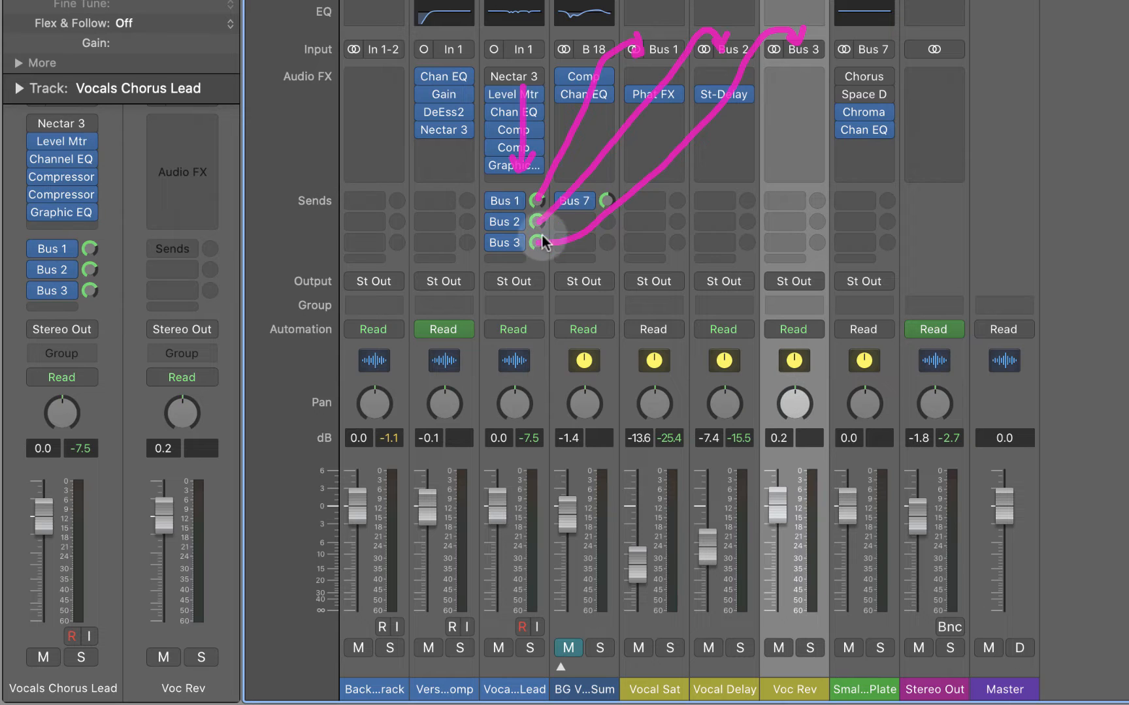
mouse_move(534, 247)
mouse_down()
mouse_move(521, 323)
mouse_move(522, 233)
mouse_move(522, 258)
mouse_up()
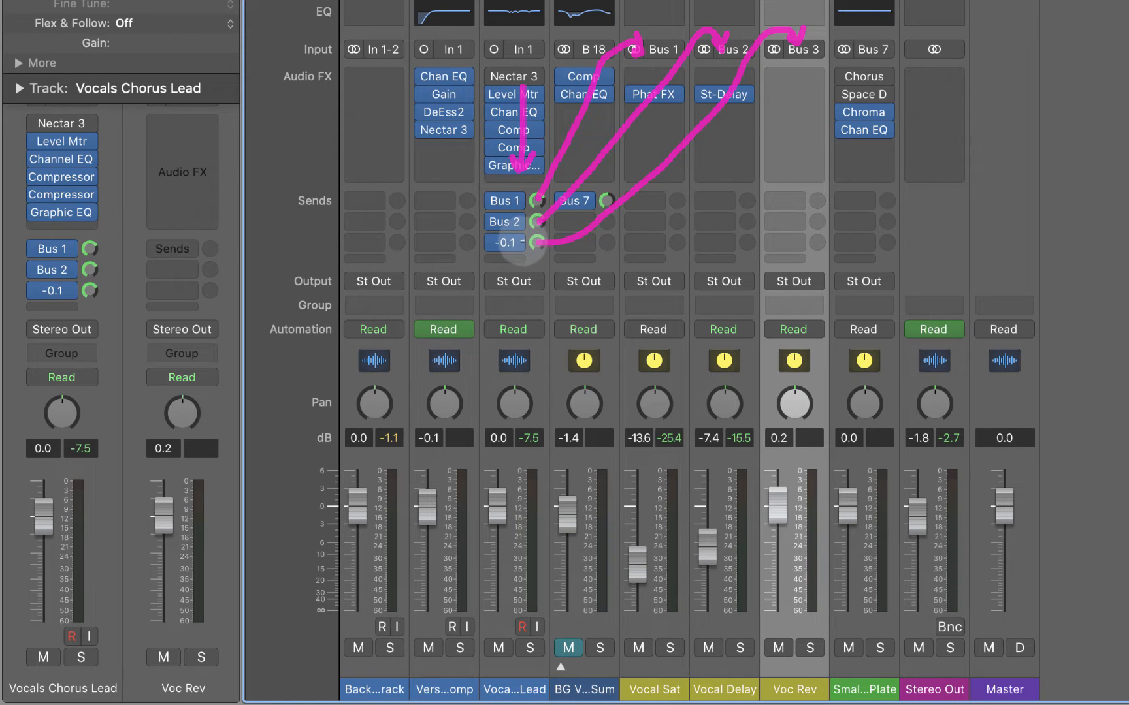
double_click(536, 244)
text(0)
key(Return)
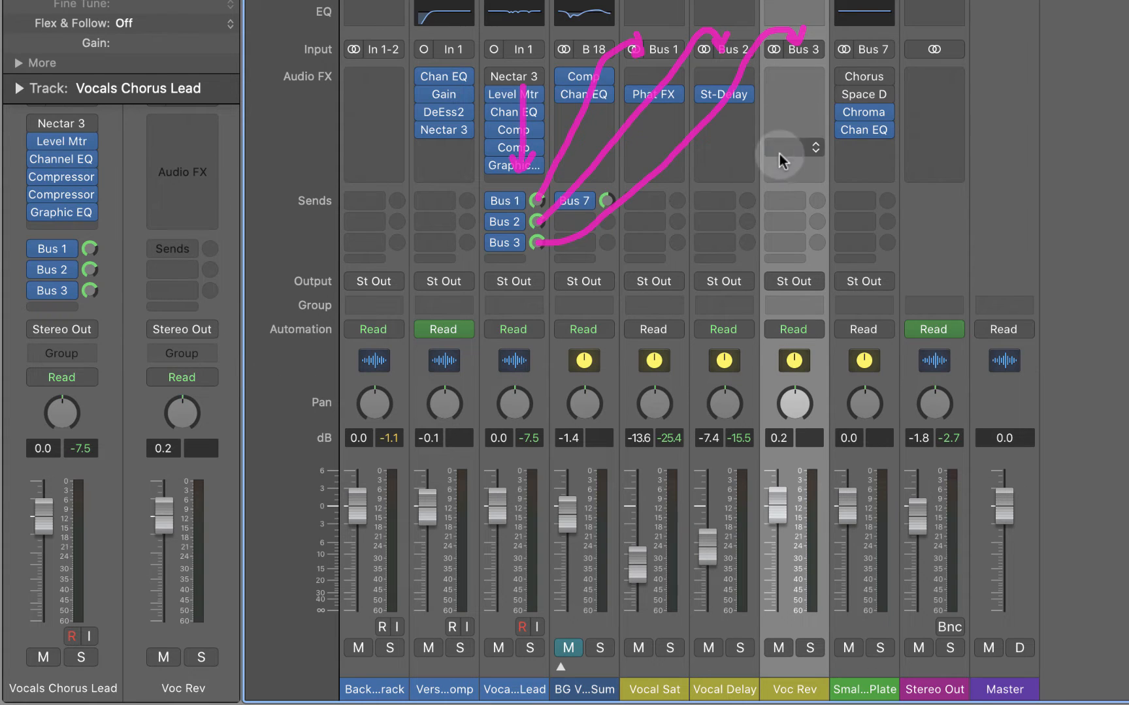
Step: Insert a stereo Space Designer reverb on the Voc Rev channel
click(797, 102)
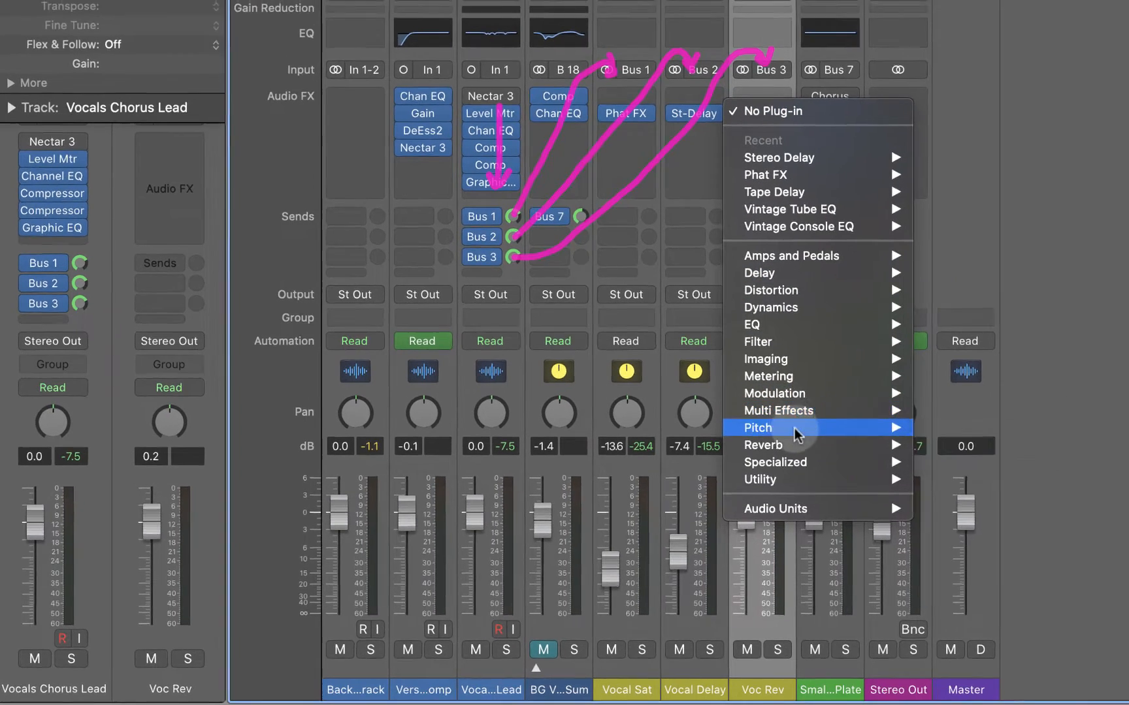
mouse_move(833, 437)
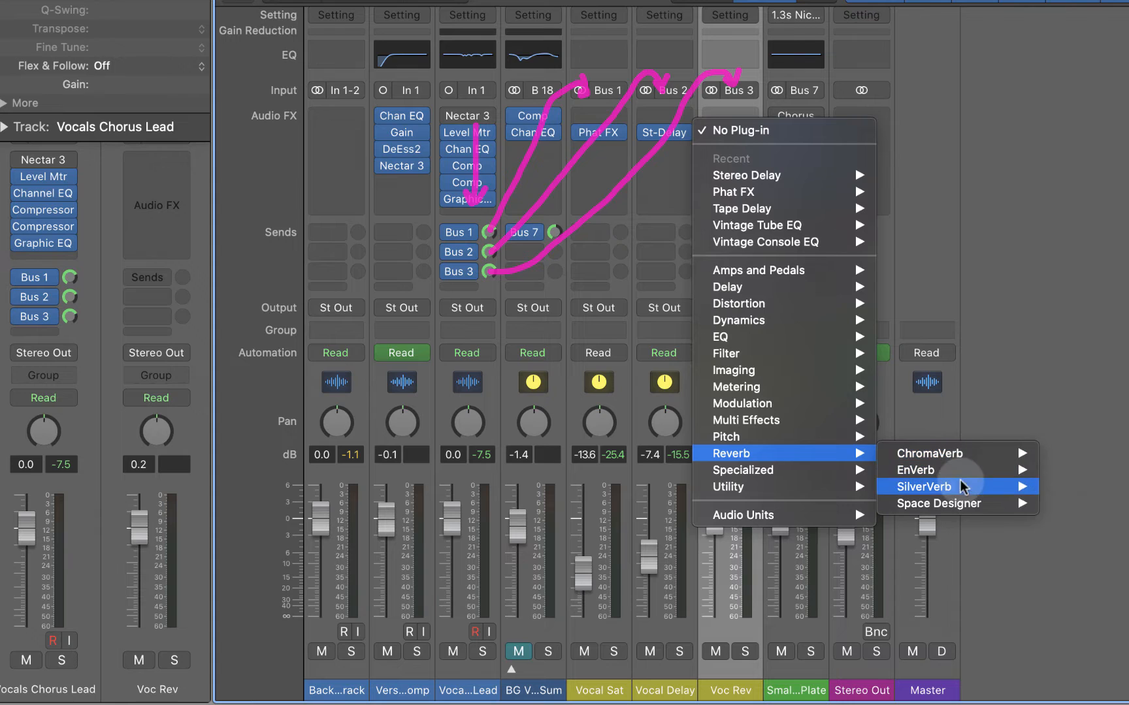
mouse_move(963, 460)
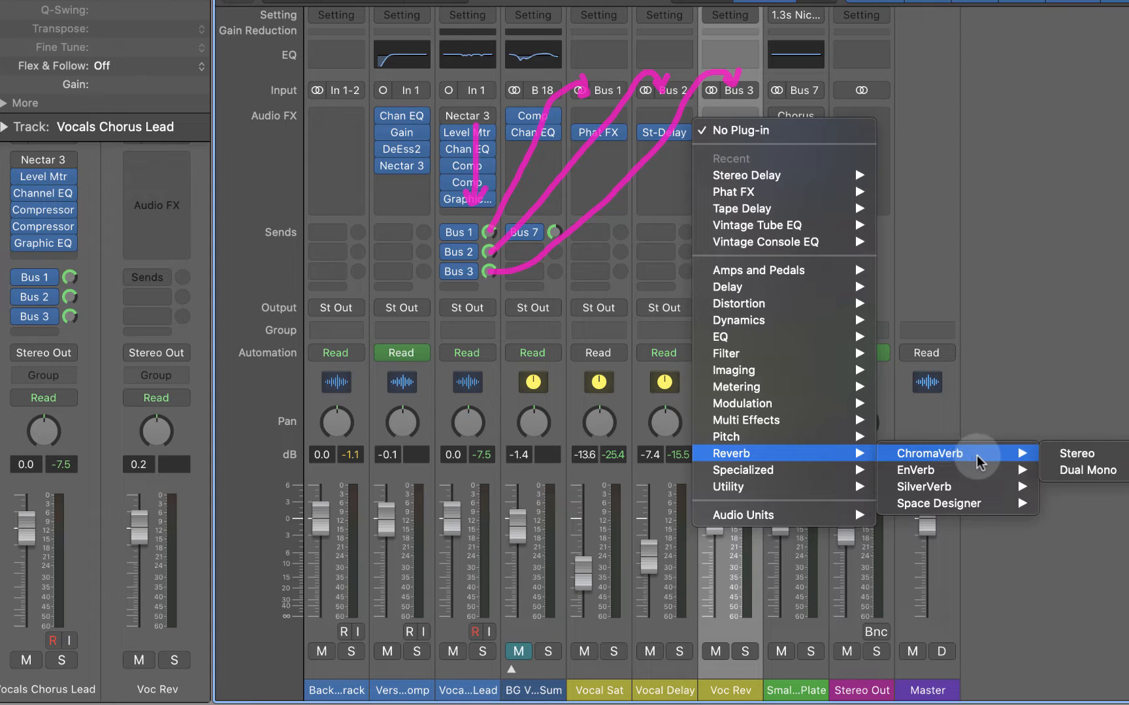
mouse_move(998, 507)
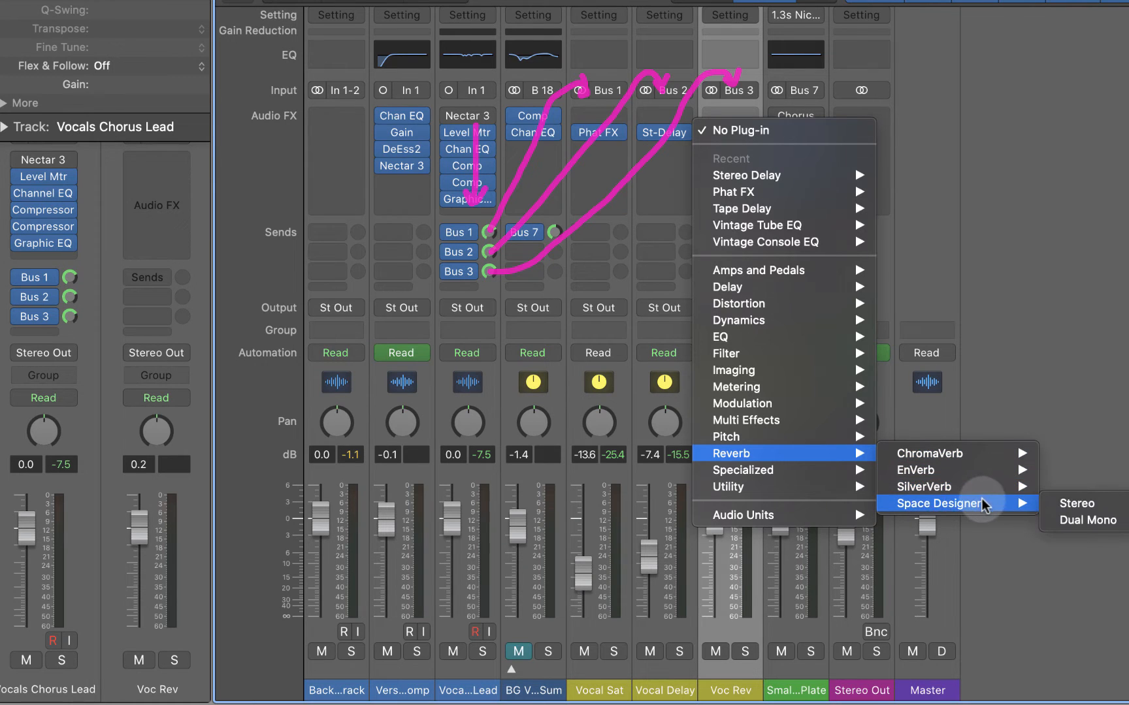
click(1076, 503)
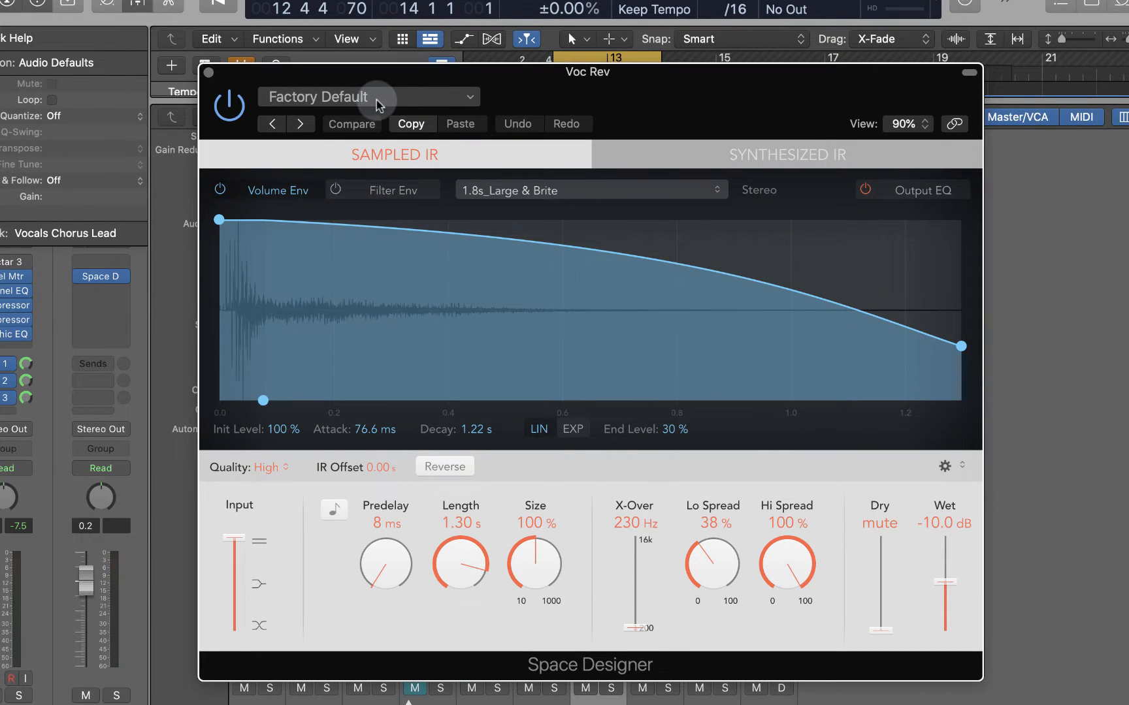
Step: Load the 1.2s Recording Room + preset from the Small Spaces Rooms category in Space Designer
click(377, 104)
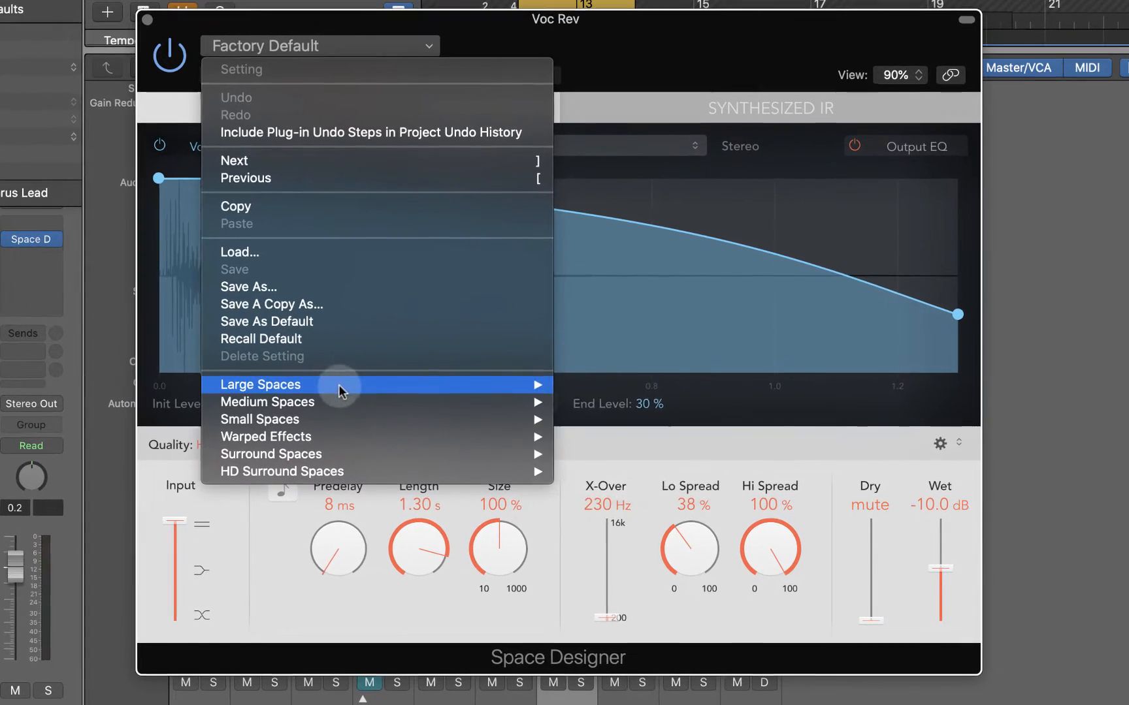
mouse_move(388, 411)
mouse_move(339, 420)
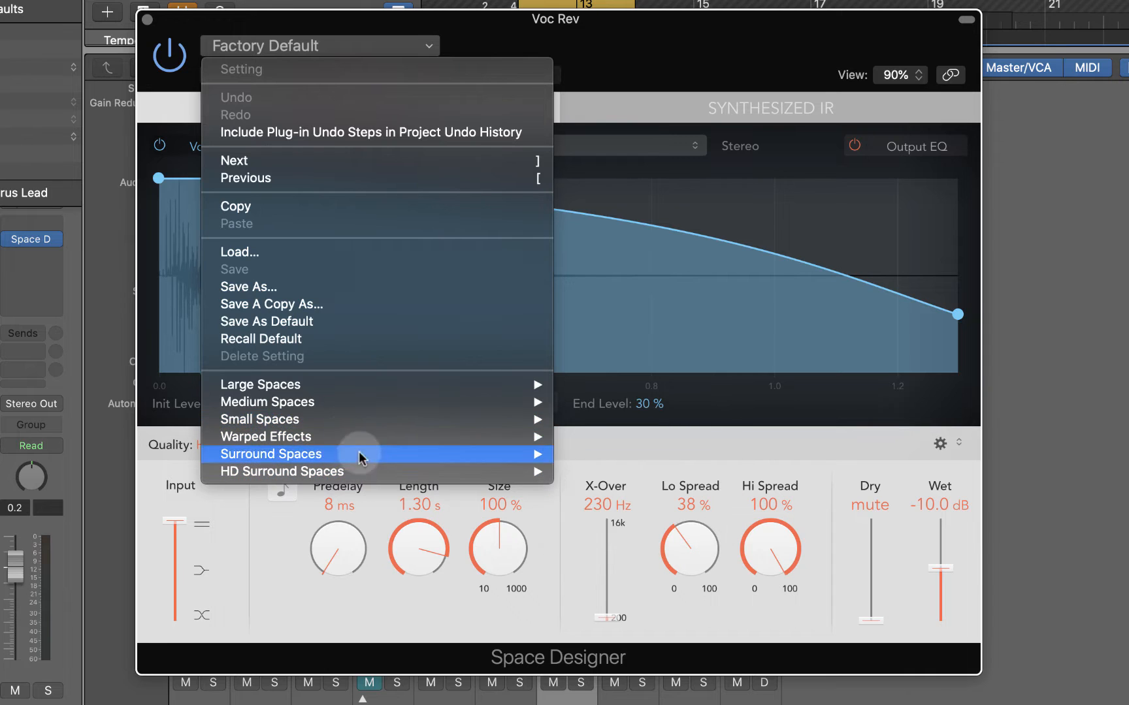
mouse_move(362, 390)
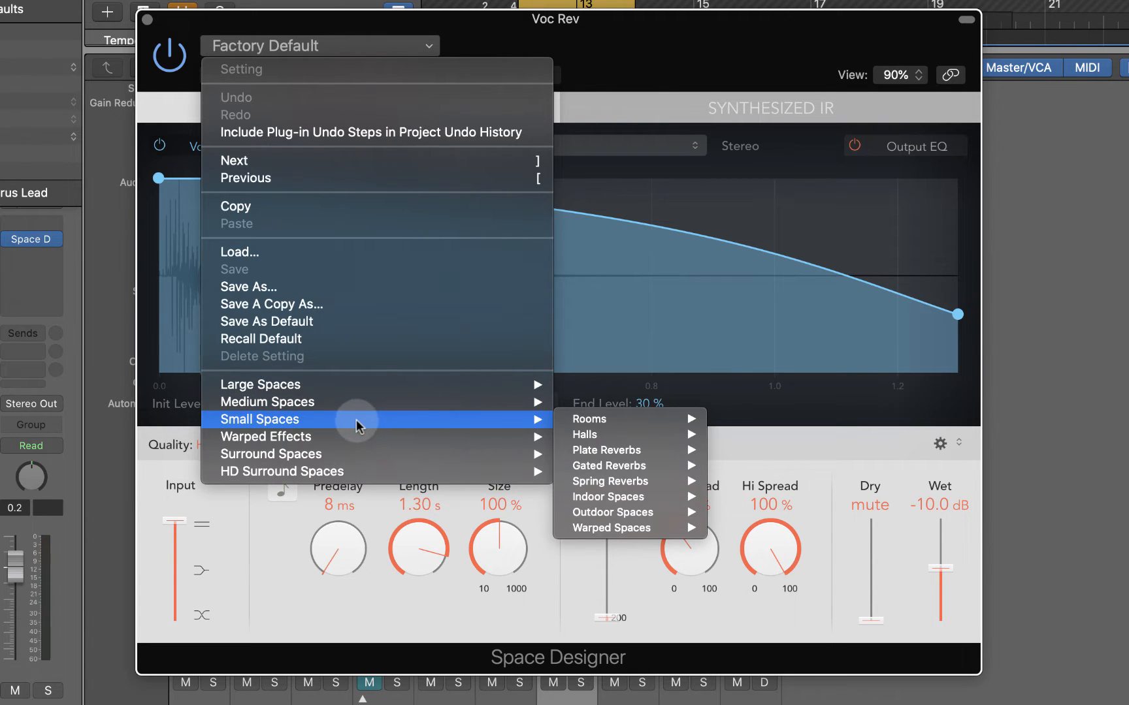
mouse_move(631, 419)
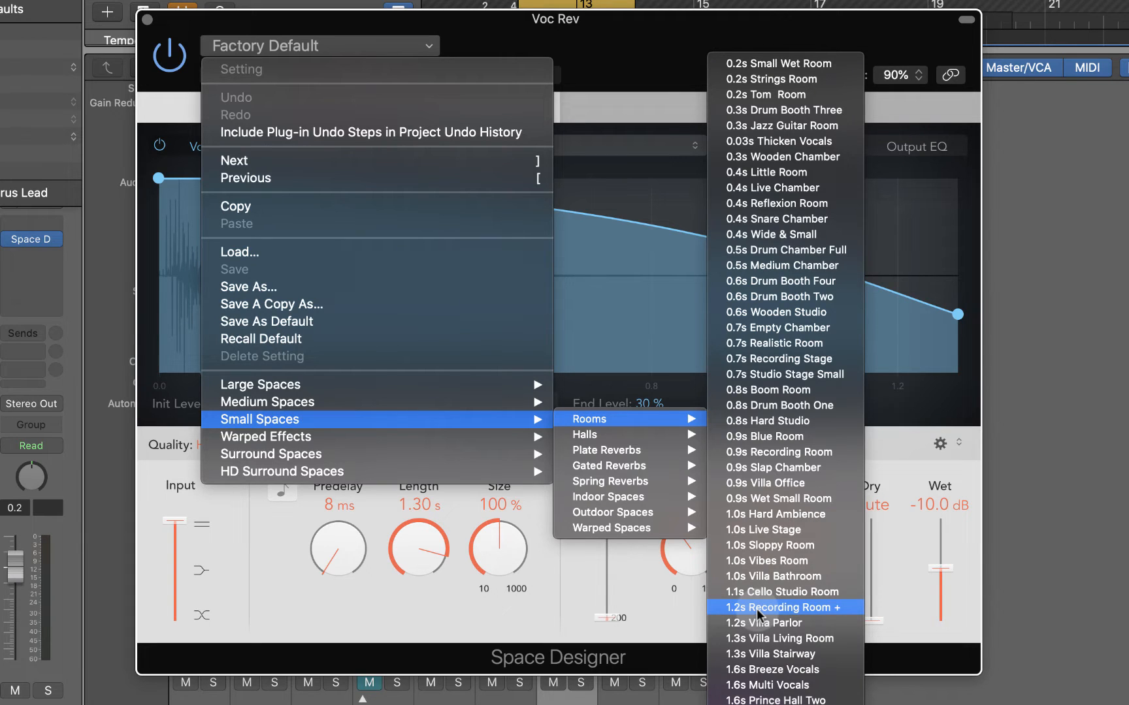
click(737, 614)
click(766, 609)
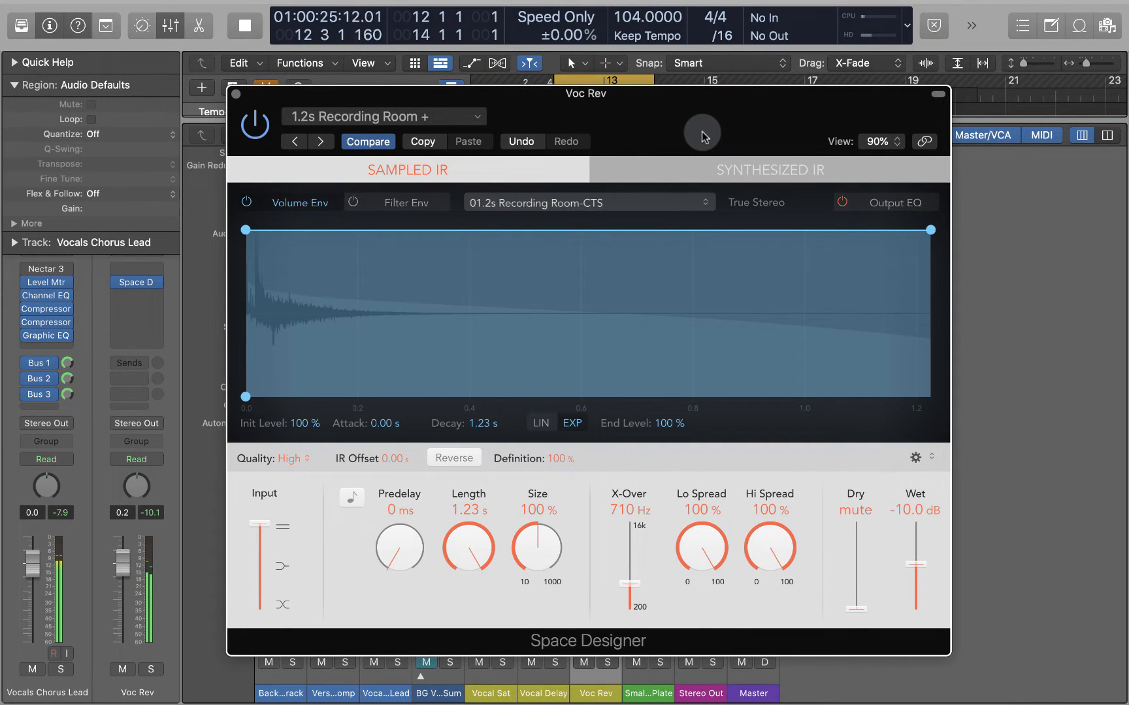
Step: Stop playback, solo the Voc Rev channel and audition the reverb on its own
key(space)
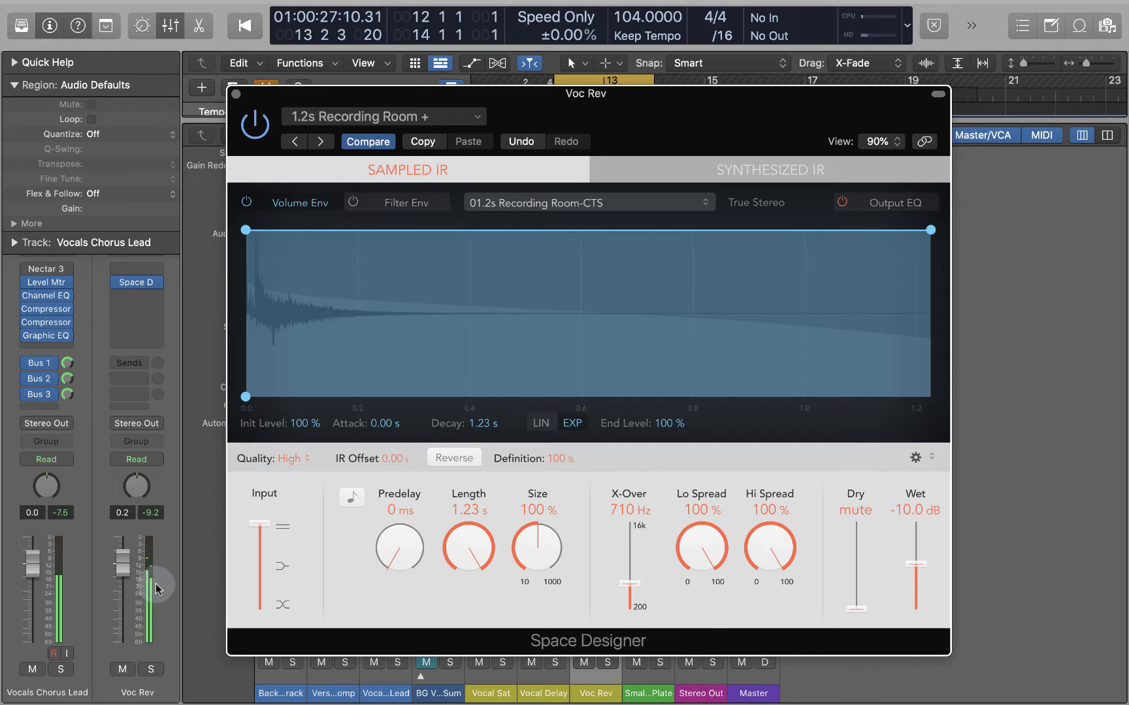
click(151, 669)
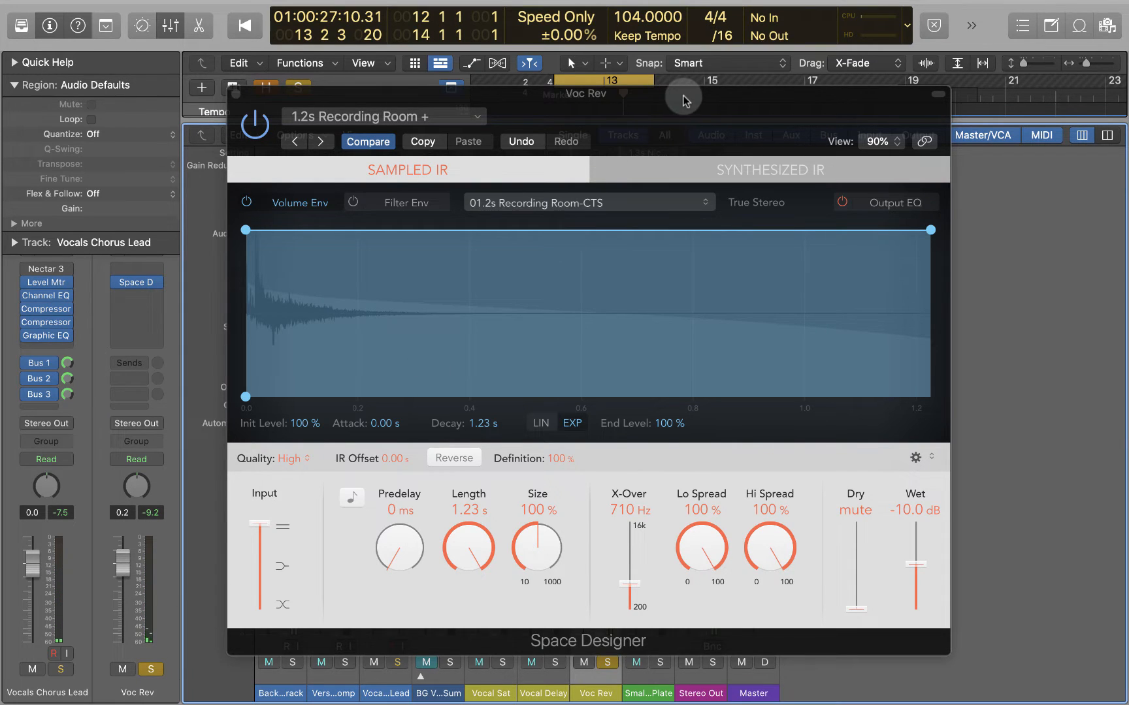
key(space)
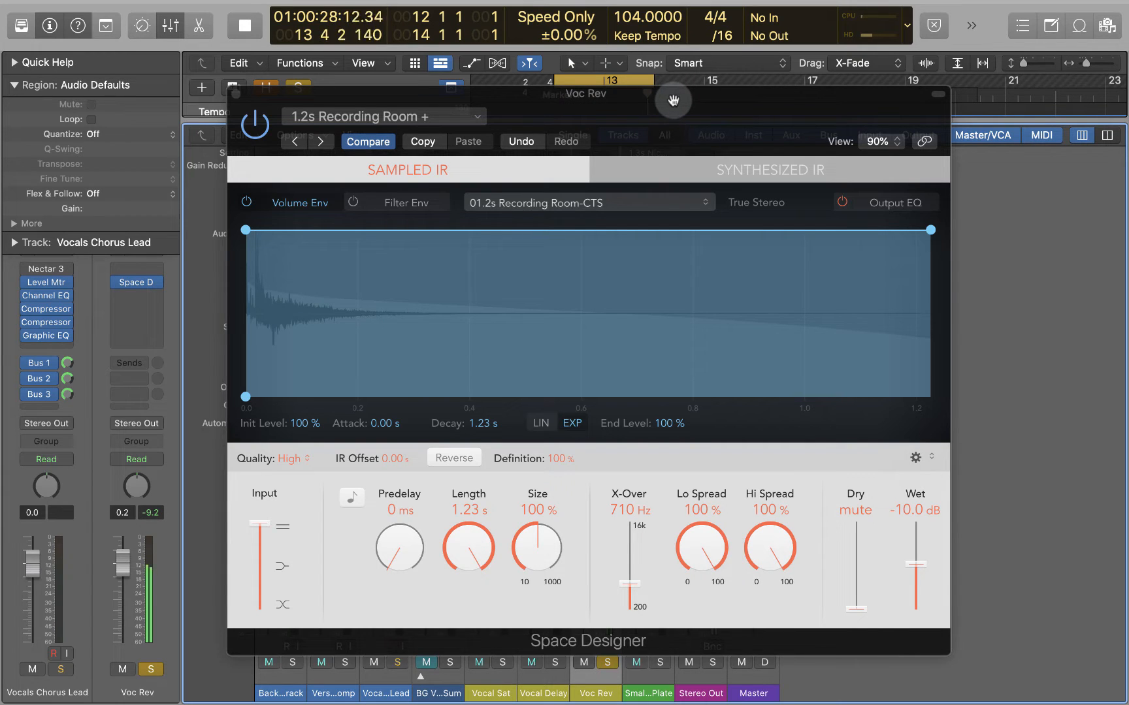
key(space)
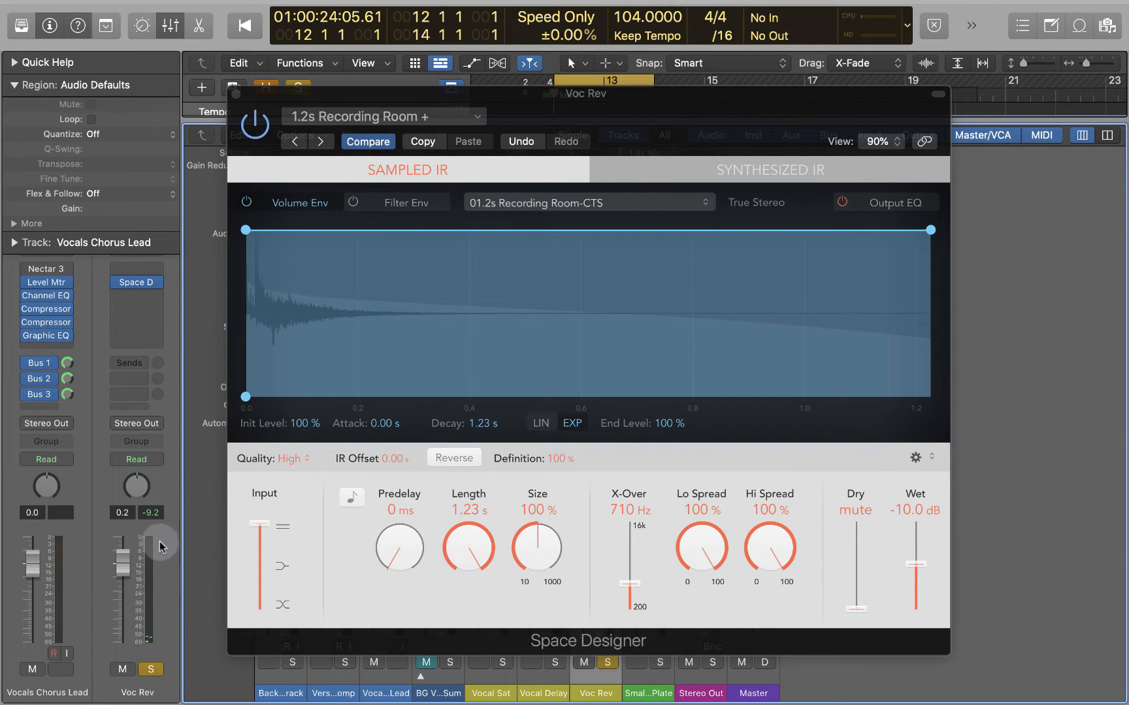
Step: Unsolo the Voc Rev channel, lower its fader to -13.2 dB and check the level against the lead vocal
click(151, 669)
drag(123, 565, 118, 612)
key(space)
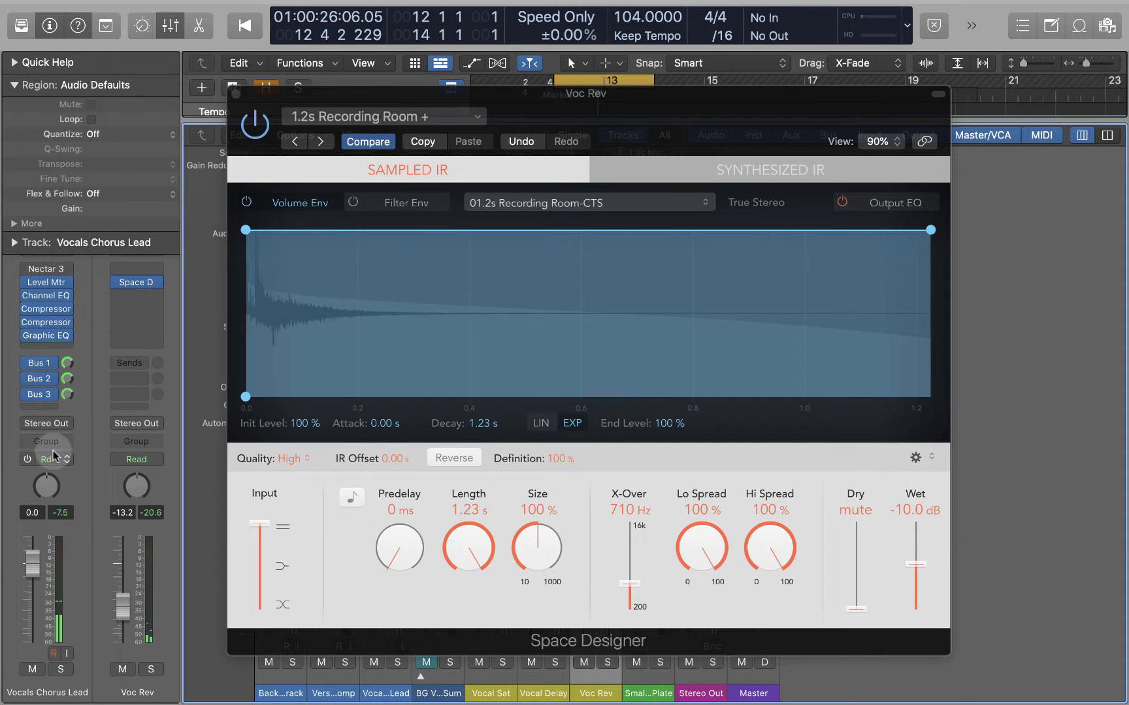
mouse_move(26, 397)
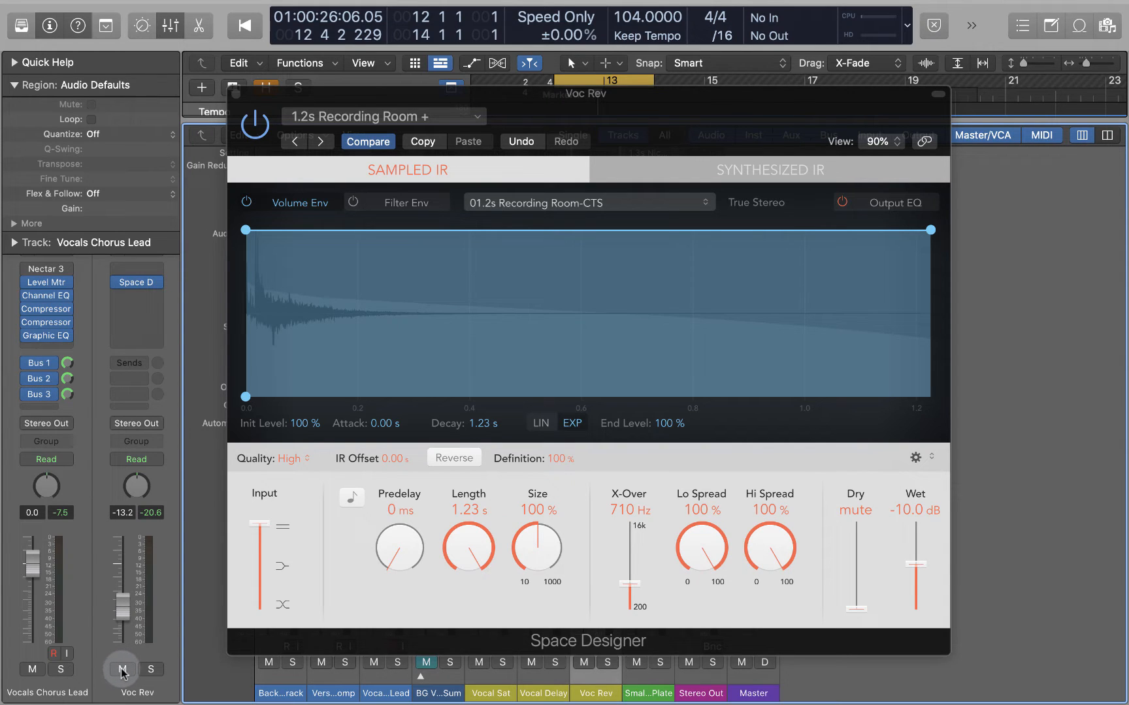
Step: Compare the lead vocal with and without reverb by muting and unmuting Voc Rev during playback
key(space)
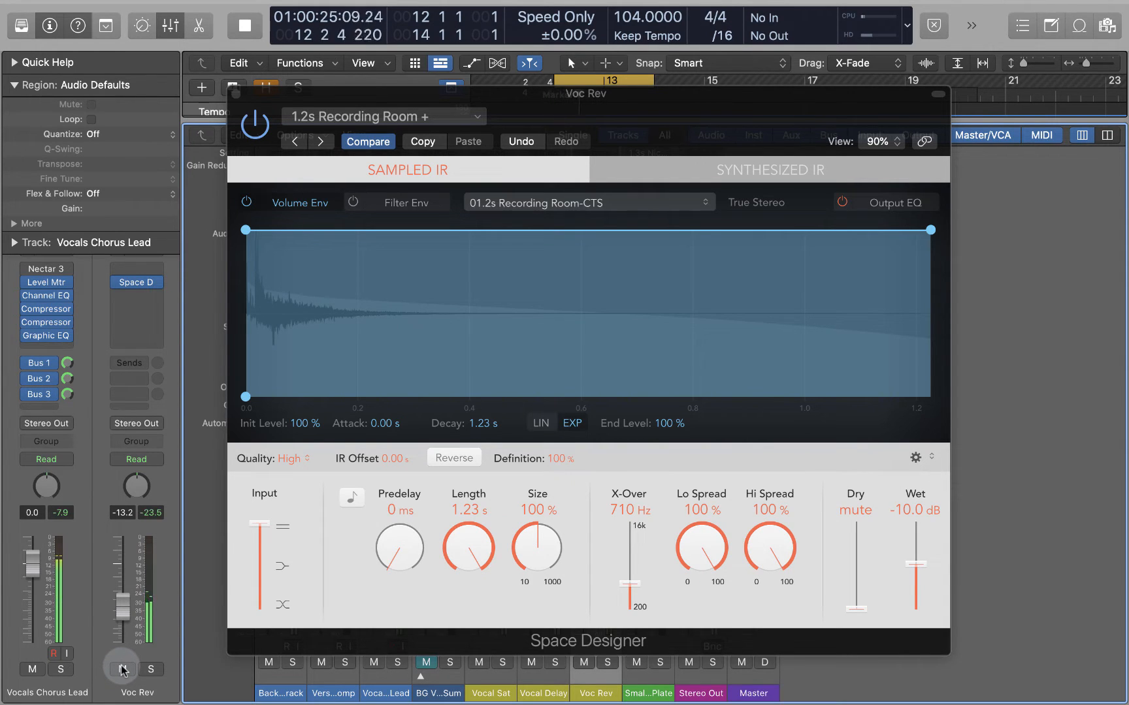
click(123, 669)
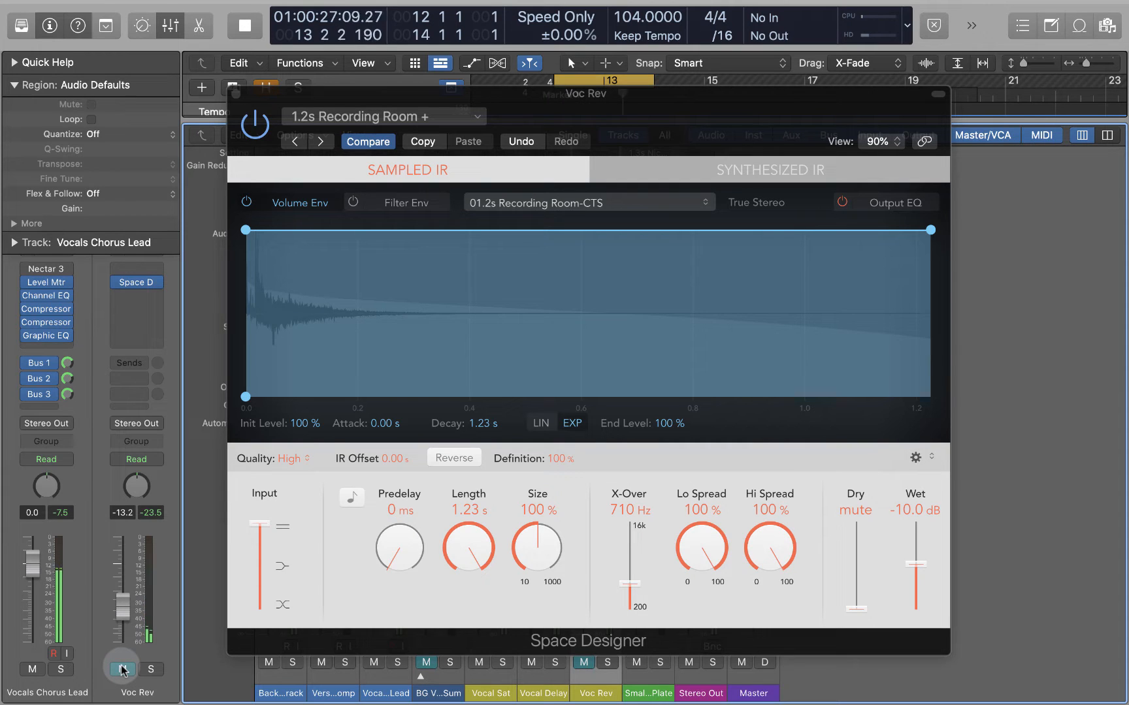
click(122, 669)
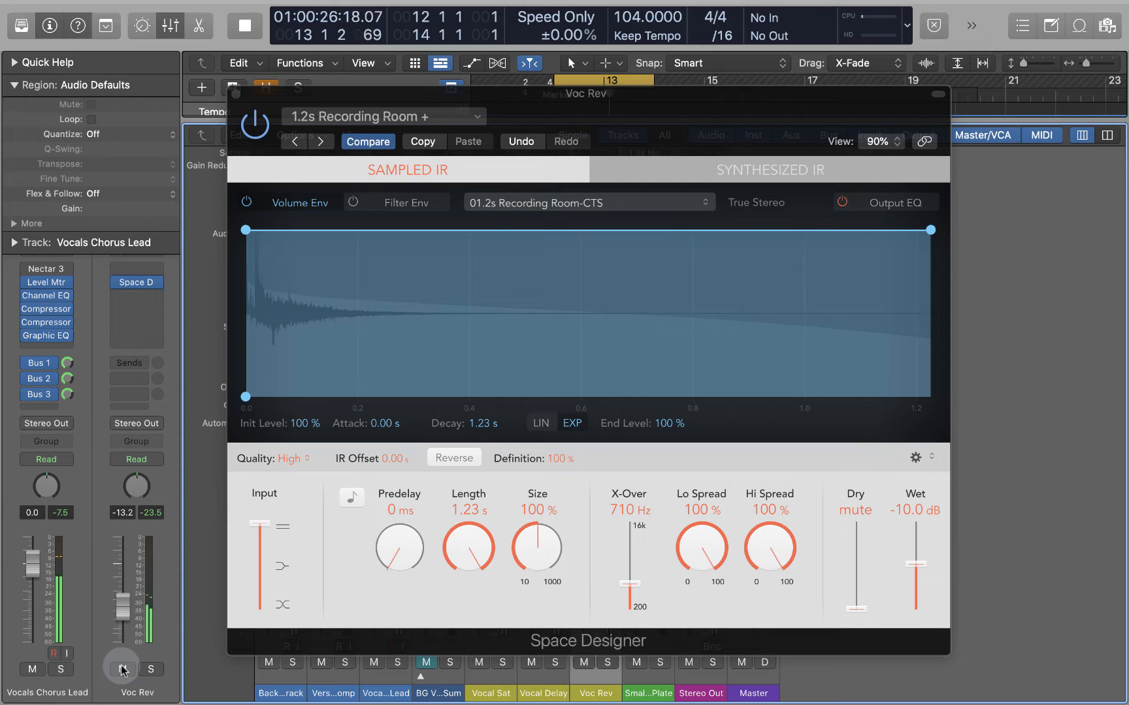
key(space)
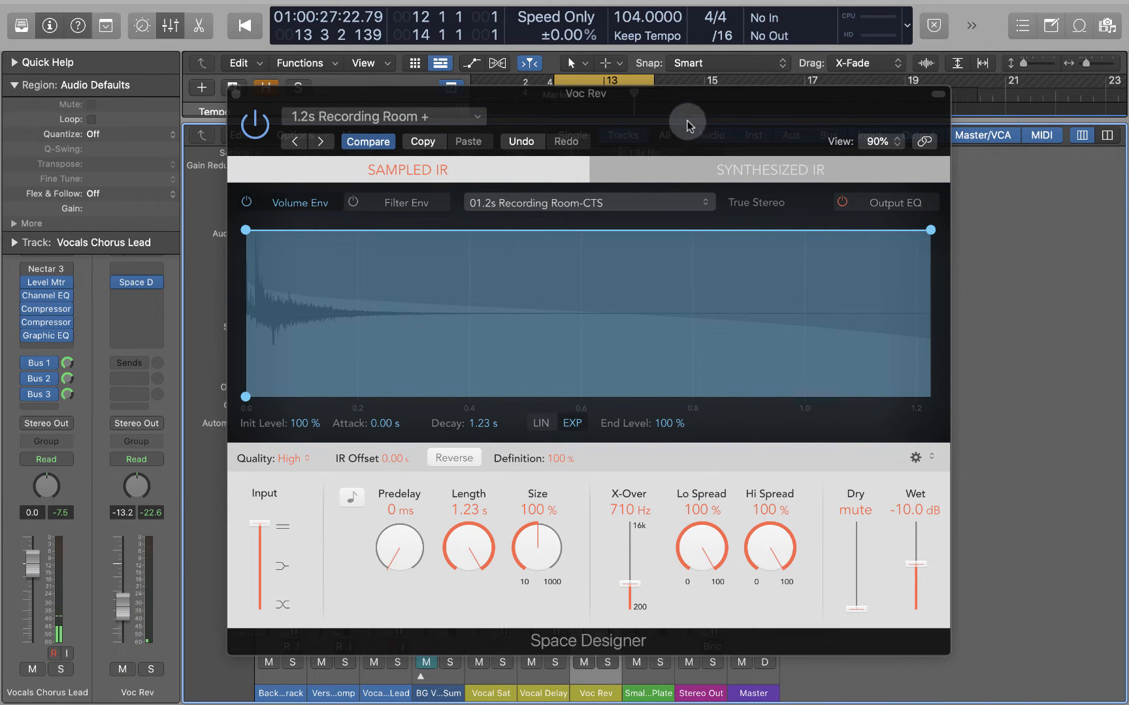
Step: Close the Space Designer window and rename the Voc Rev channel to Voc Short Rev
drag(688, 121, 717, 122)
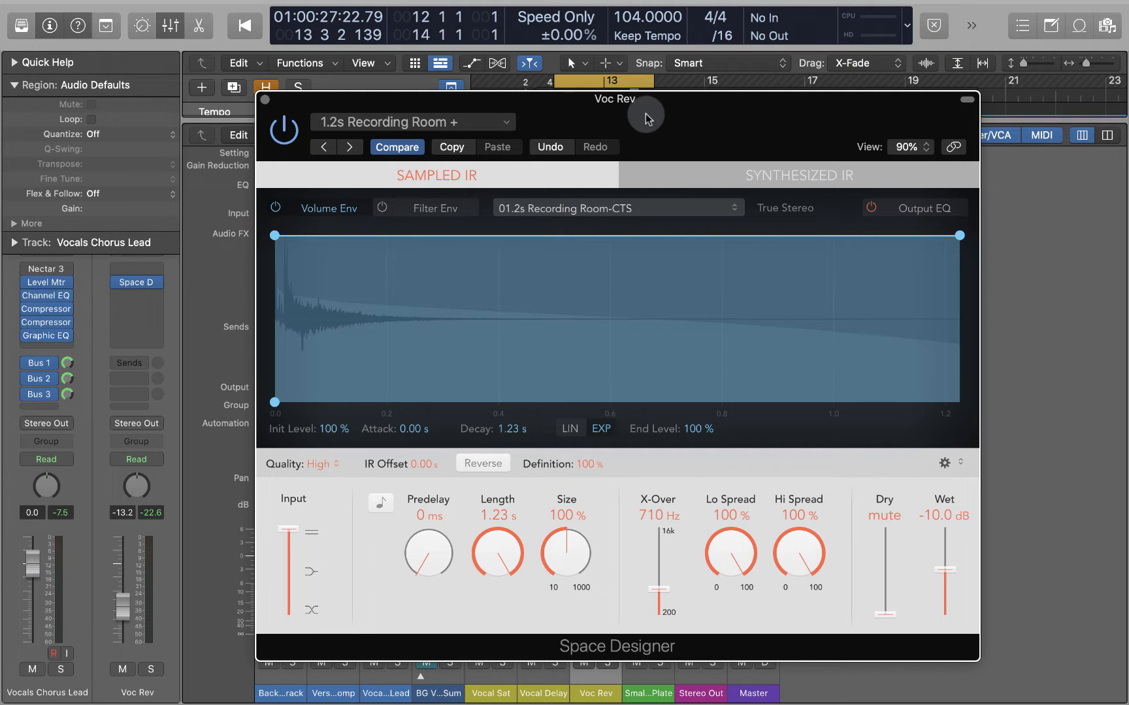
click(264, 99)
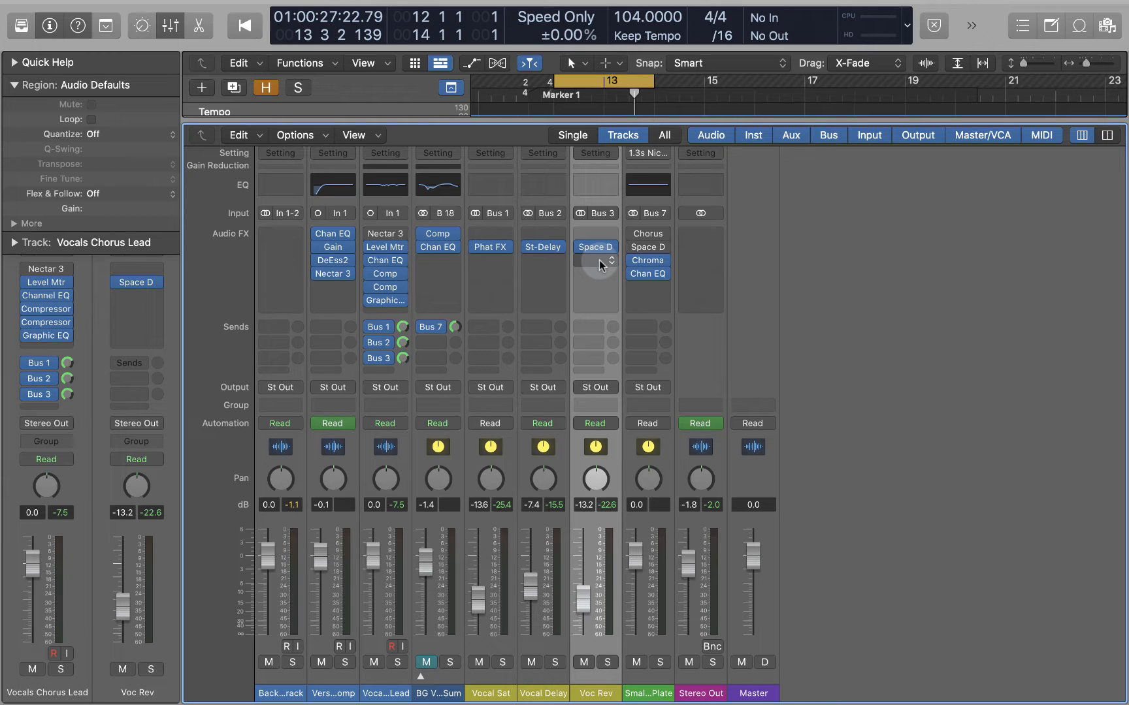
mouse_move(600, 254)
double_click(591, 693)
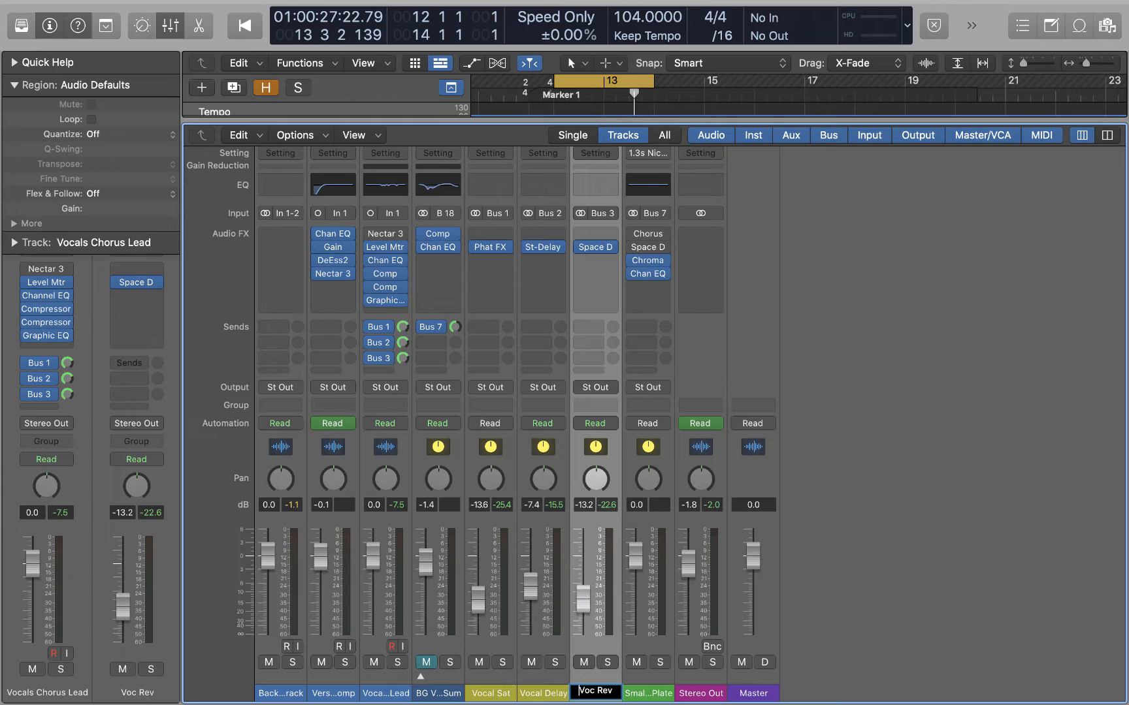
text(Short)
key(Return)
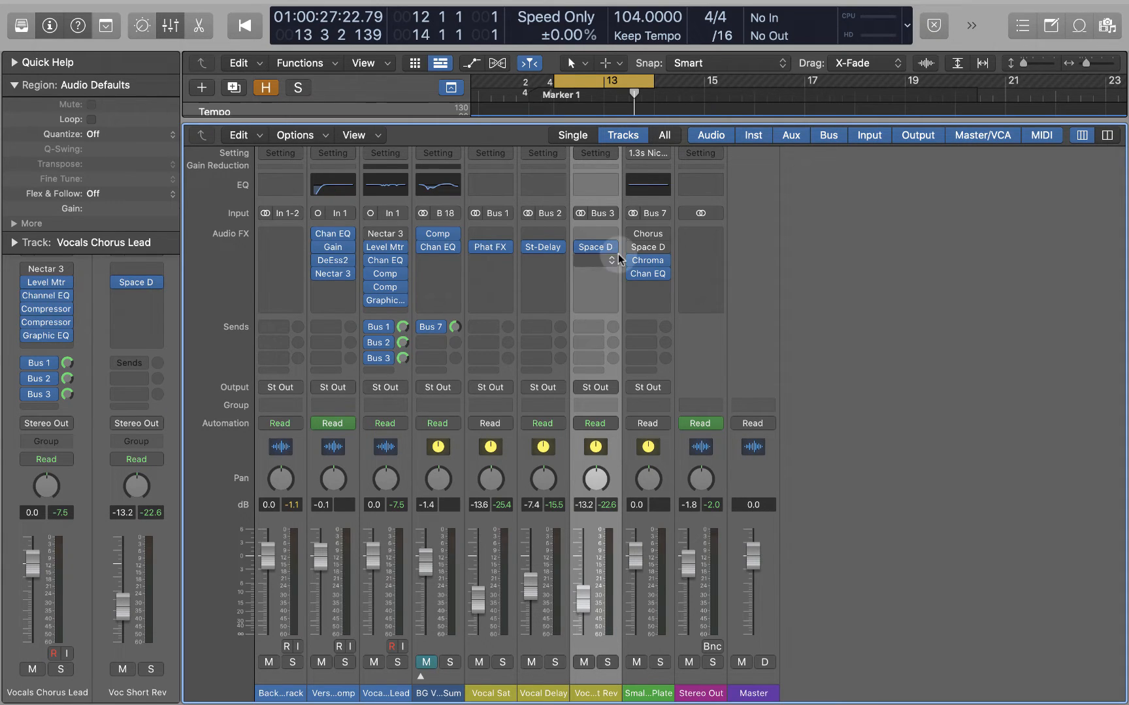
Step: Add a Bus 4 send to Vocals Chorus Lead and name its new aux channel Voc Long Reverb
click(42, 408)
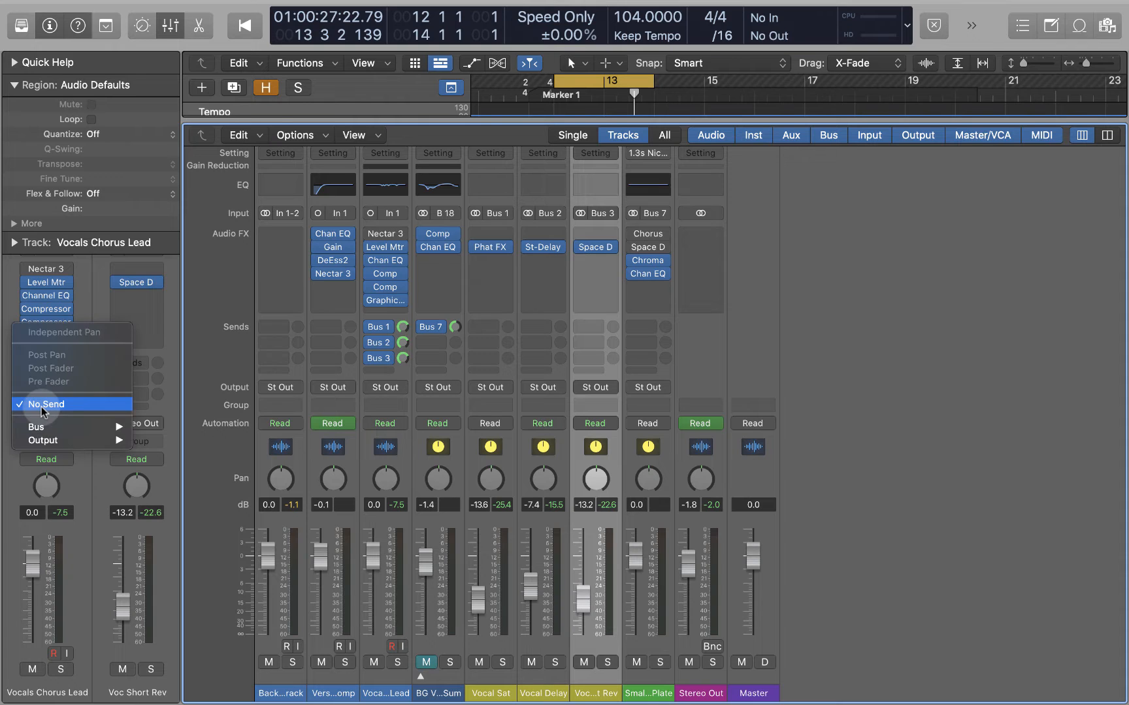
mouse_move(39, 427)
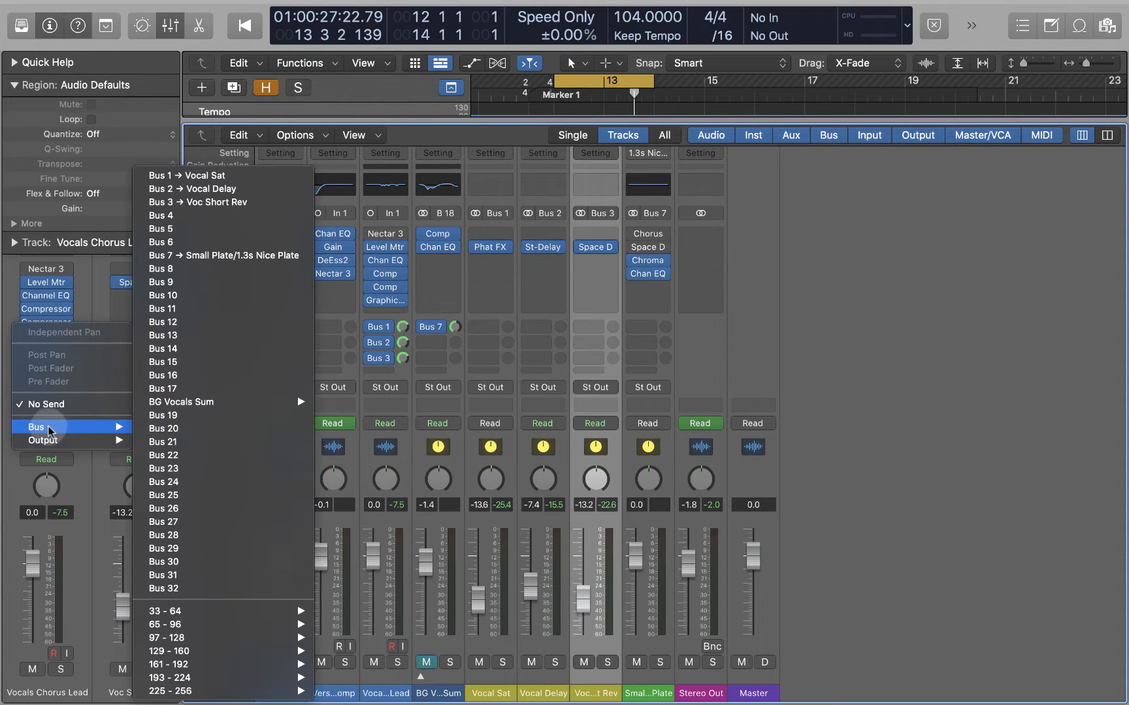
click(214, 221)
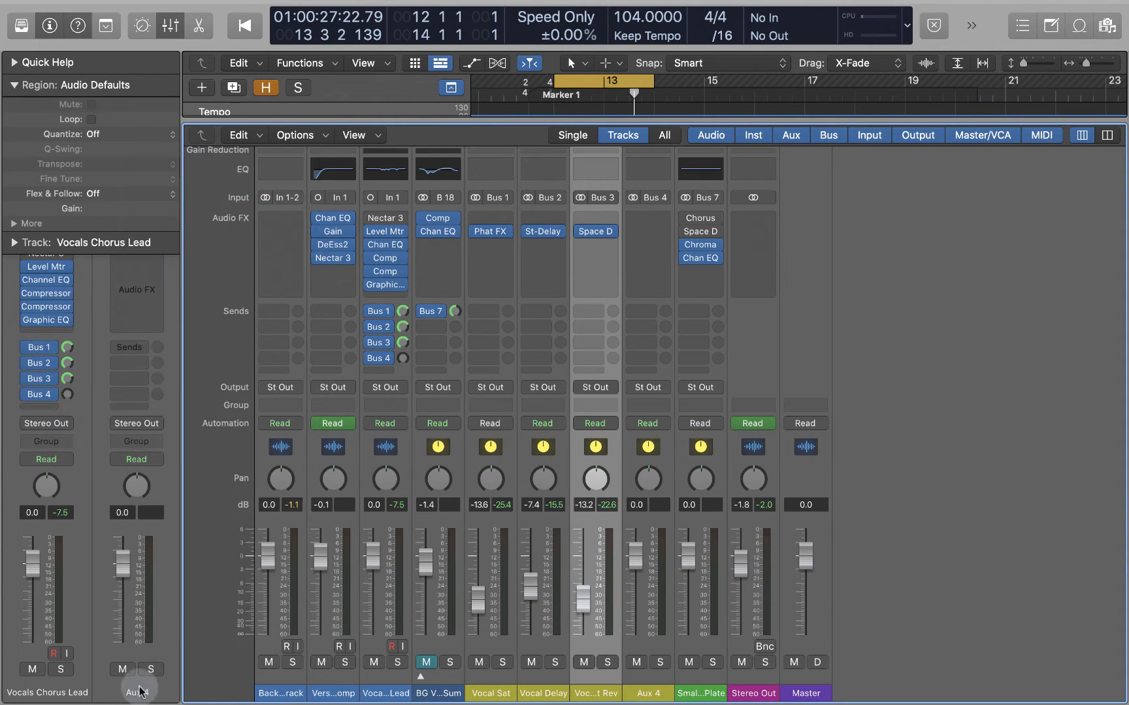
double_click(138, 690)
text(Voc)
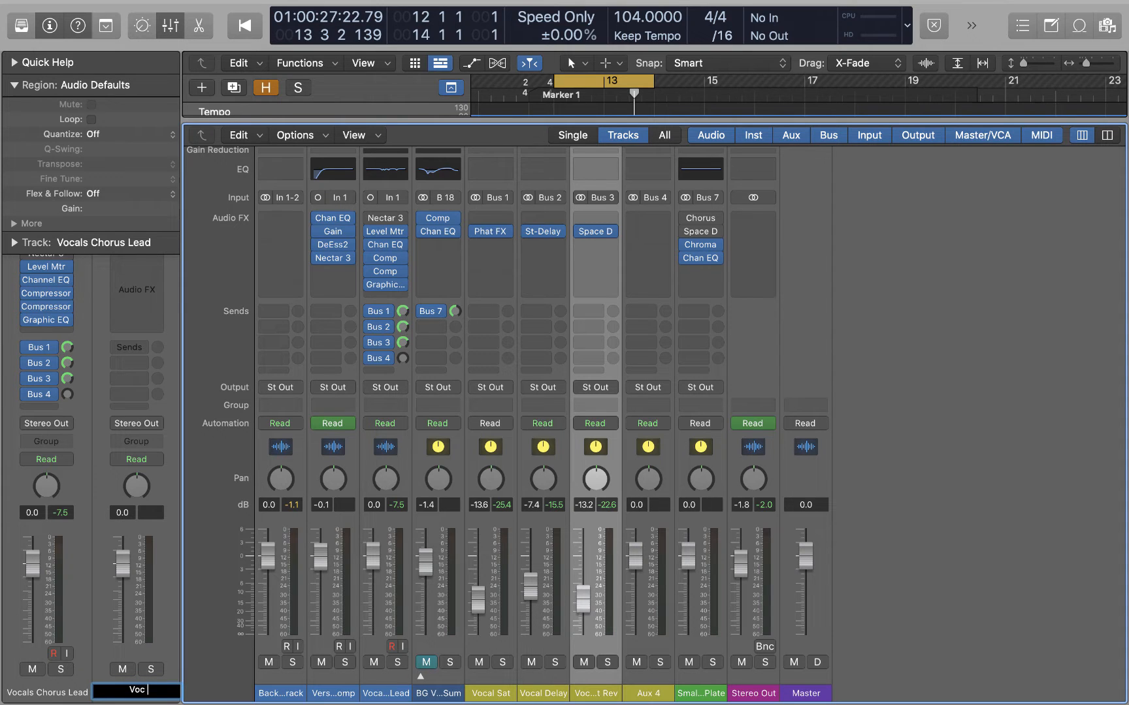
text( Long Reverb)
key(Return)
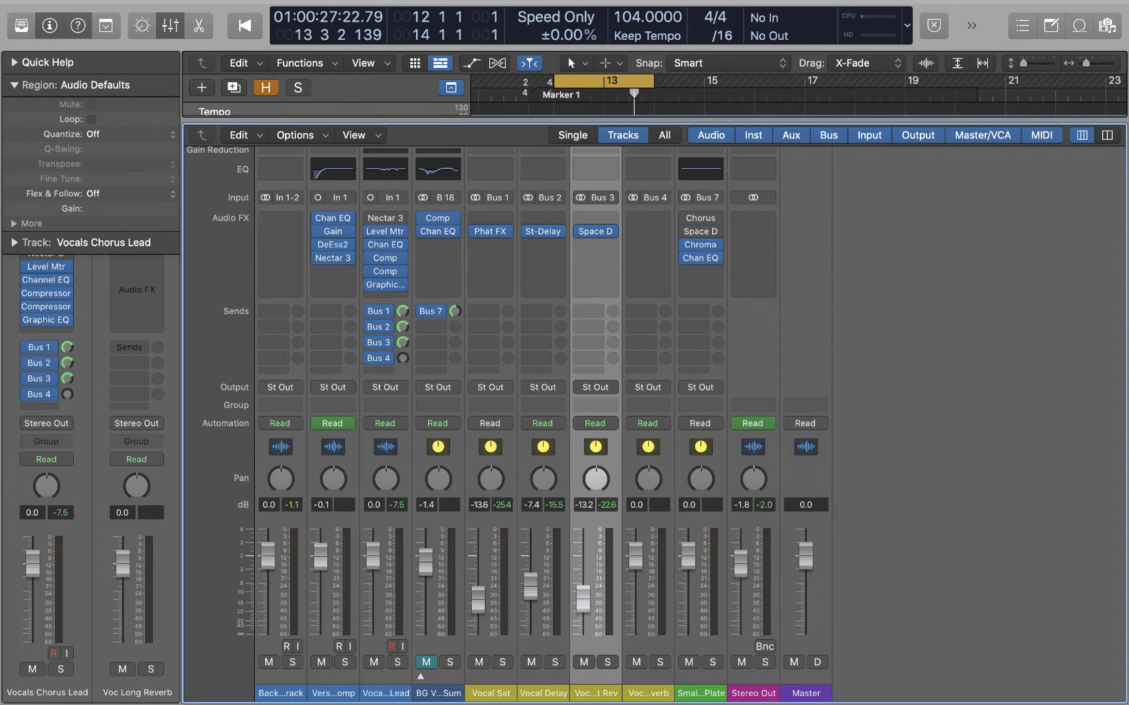
Step: Set the Bus 4 send level to 0 dB and insert Space Designer on the Voc Long Reverb channel
mouse_move(67, 397)
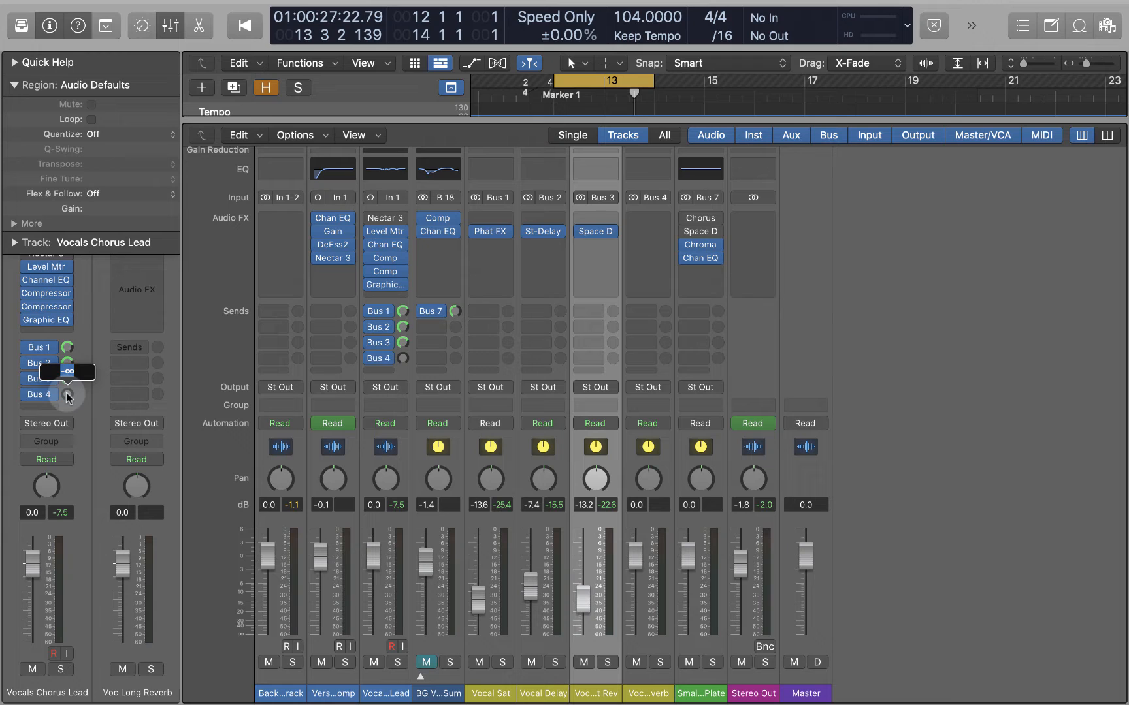
alt+click(67, 395)
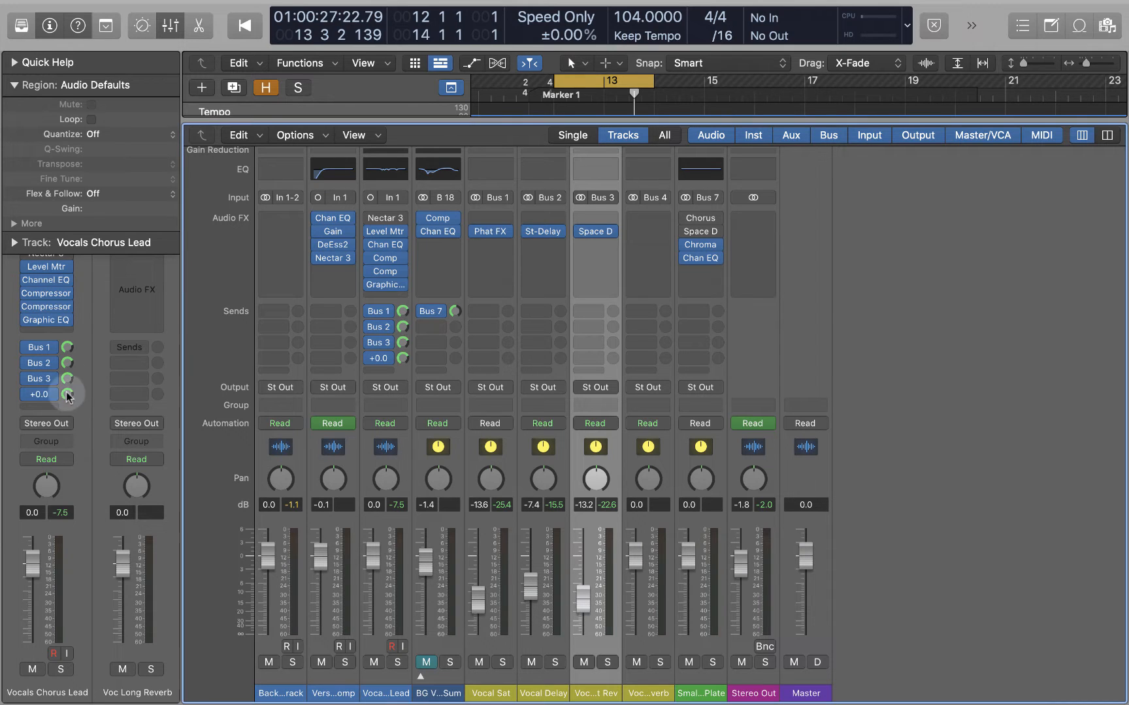
click(133, 267)
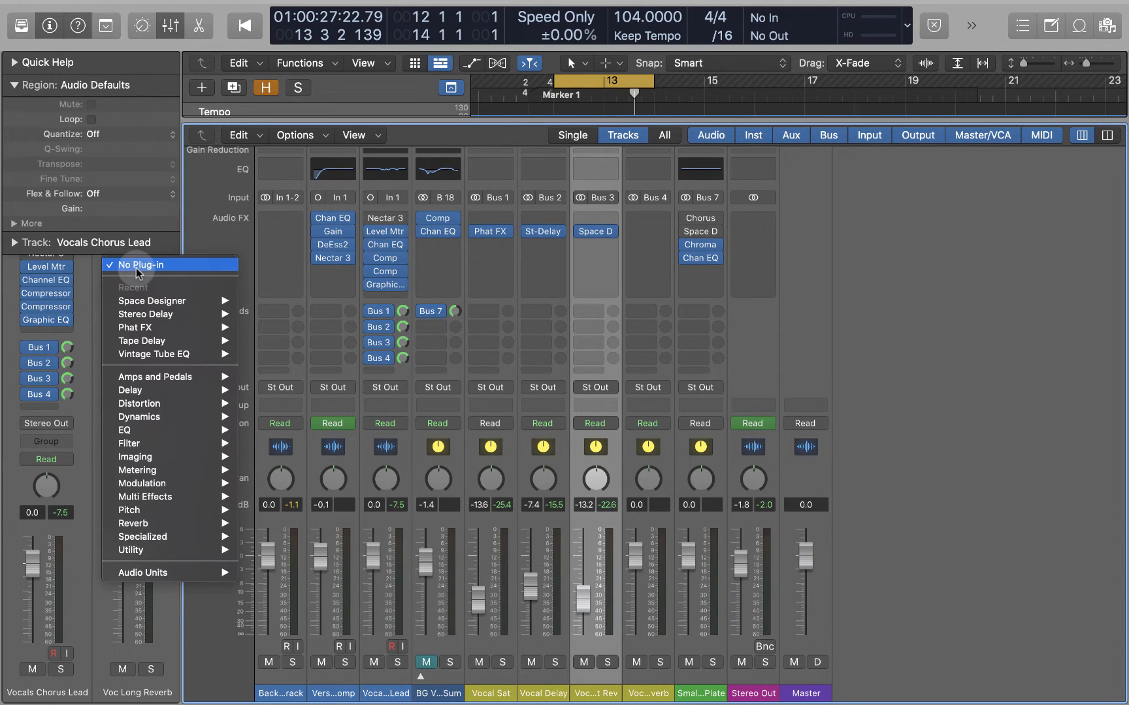
mouse_move(164, 301)
click(256, 300)
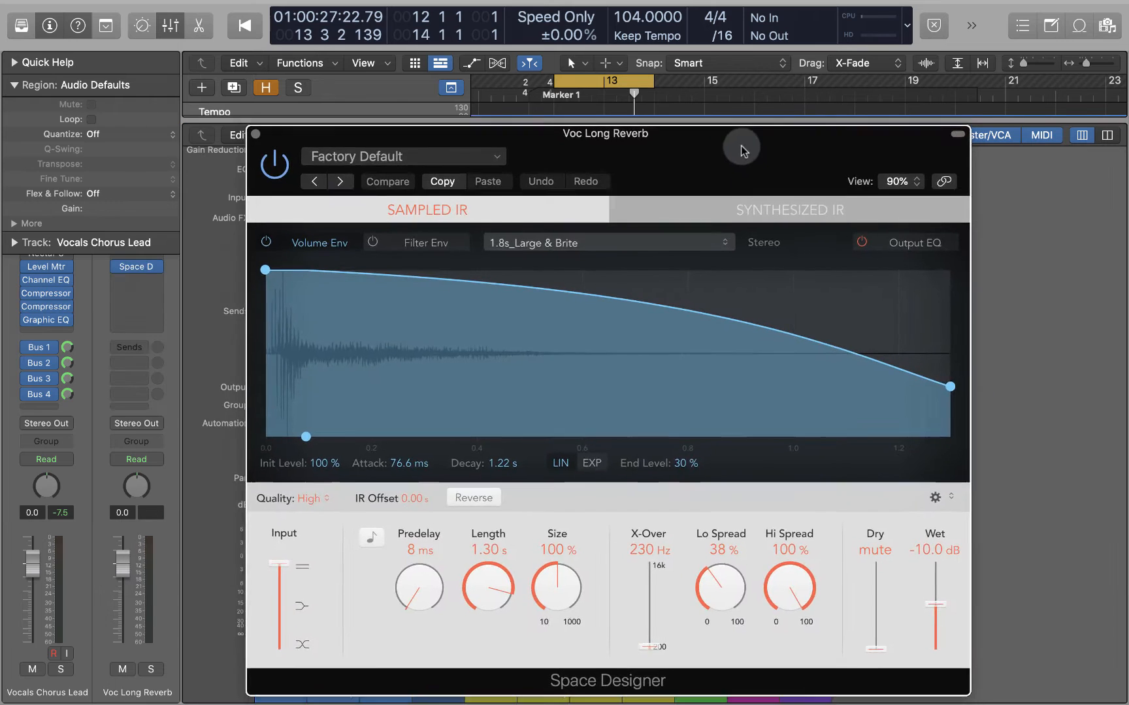
Step: Load the 03.4s Hot Plate preset from the Large Spaces Plate Reverbs category in Space Designer
click(461, 151)
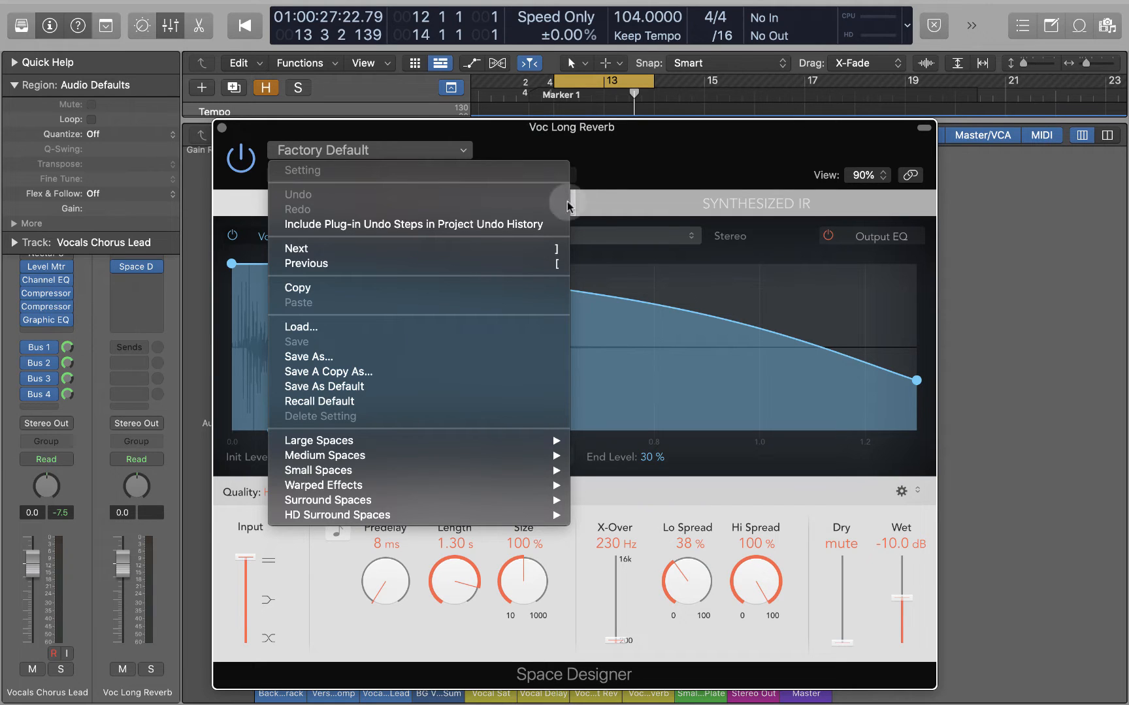
mouse_move(448, 444)
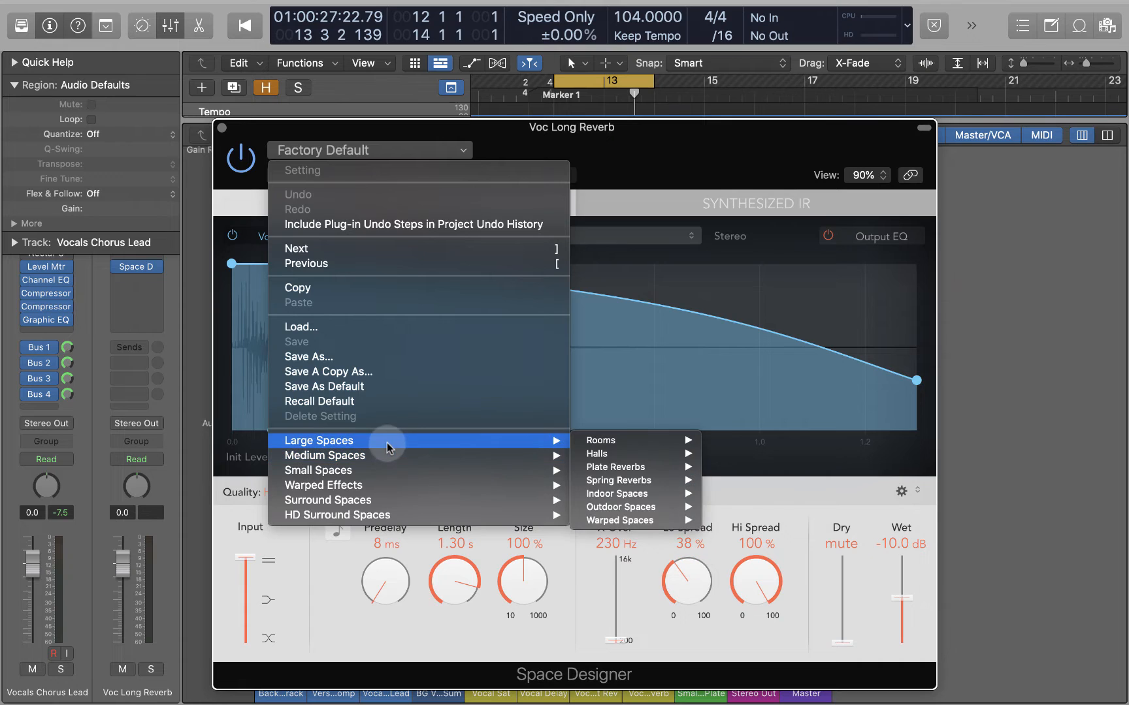
mouse_move(613, 444)
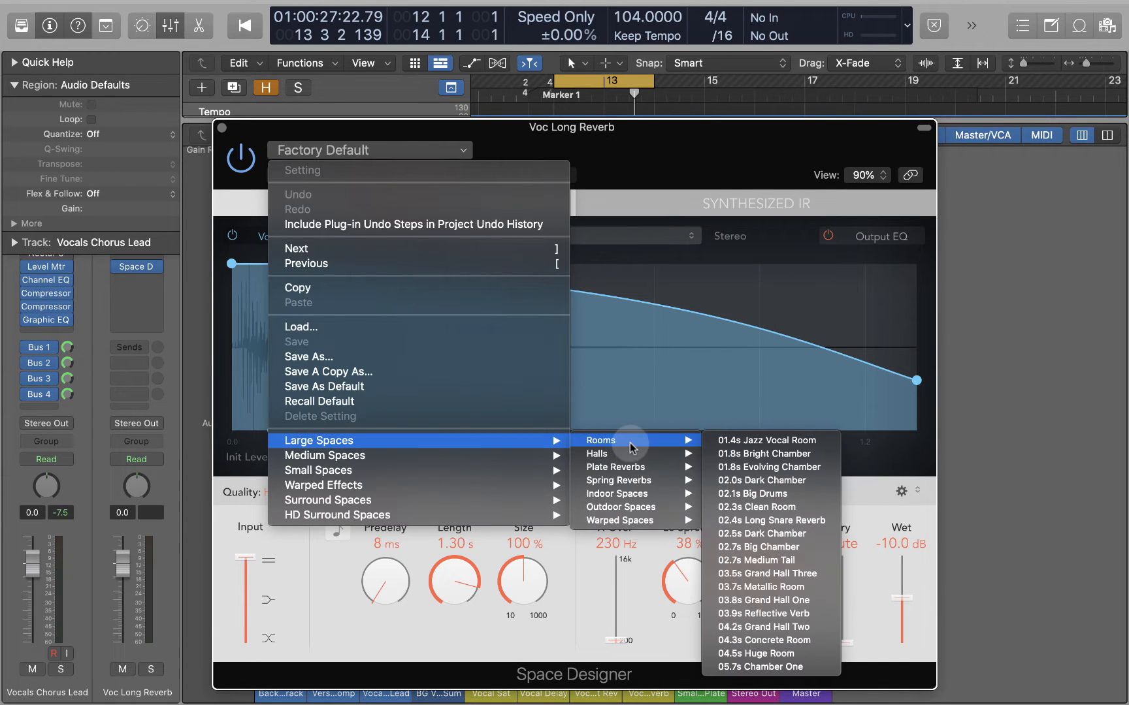
mouse_move(632, 472)
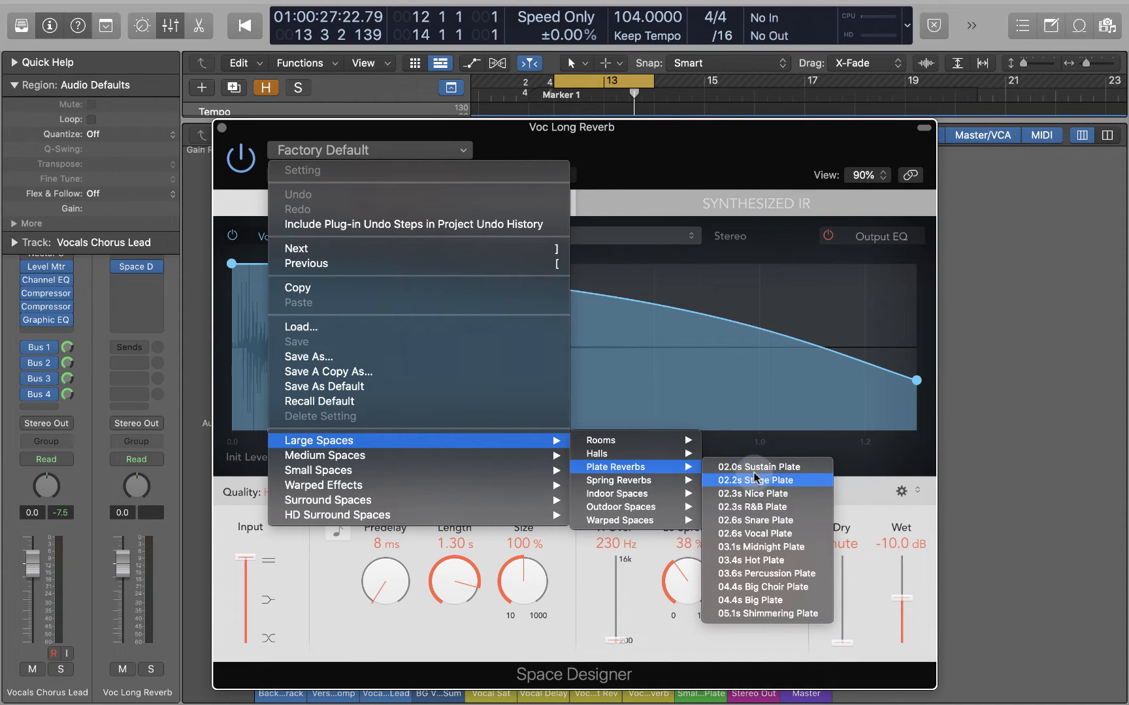
click(783, 560)
drag(564, 144, 649, 145)
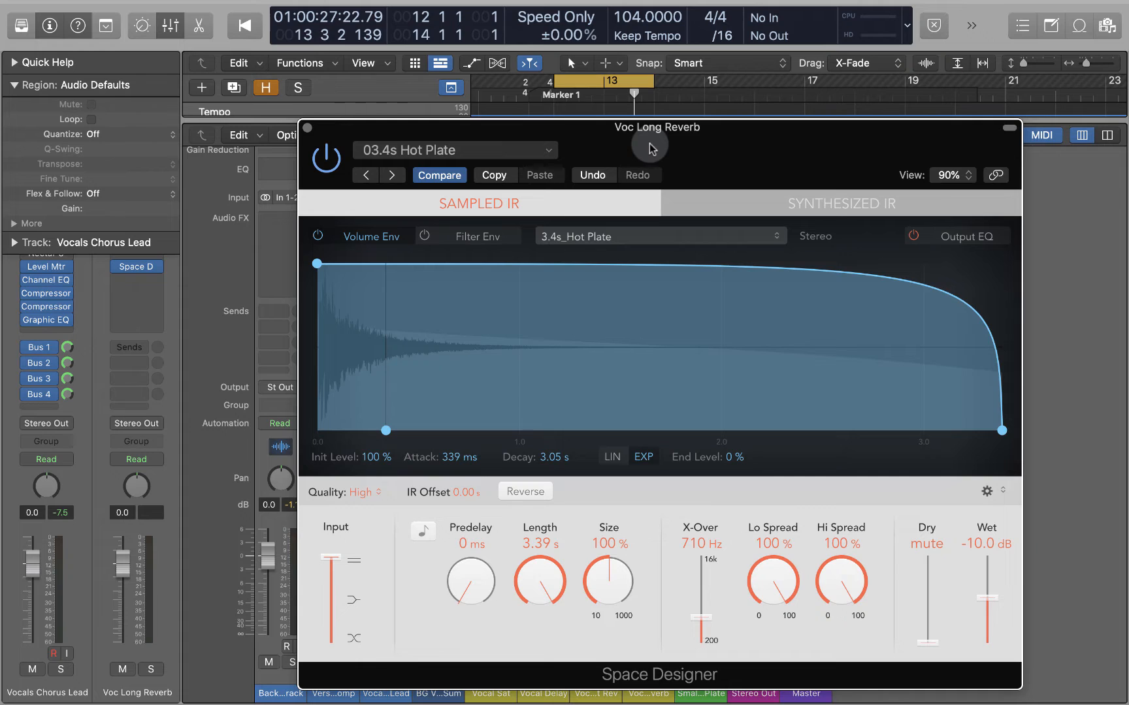
Step: Audition the plate reverb in the mix and then on its own by soloing Voc Long Reverb
key(space)
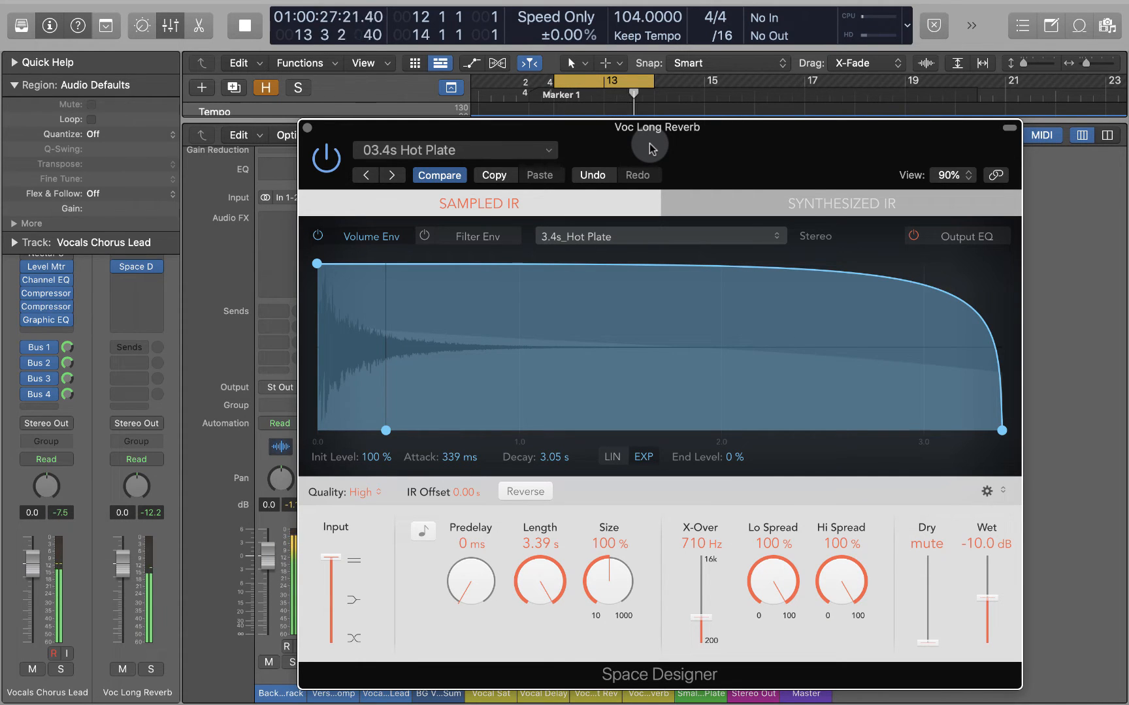
key(space)
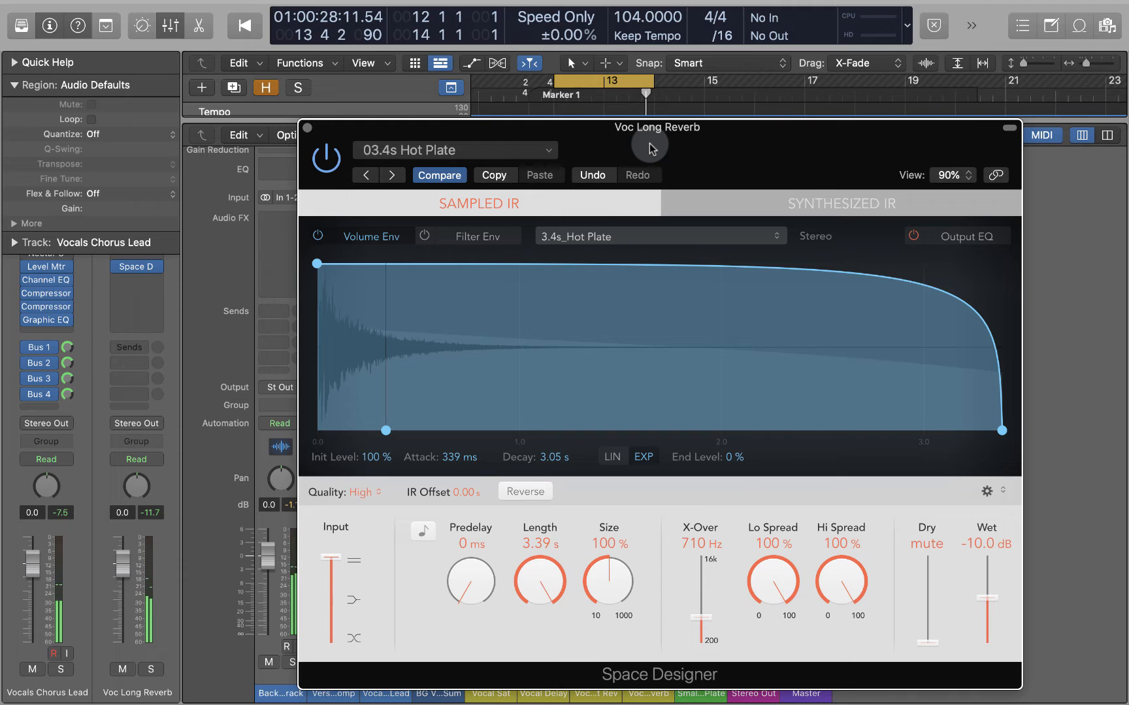
click(150, 670)
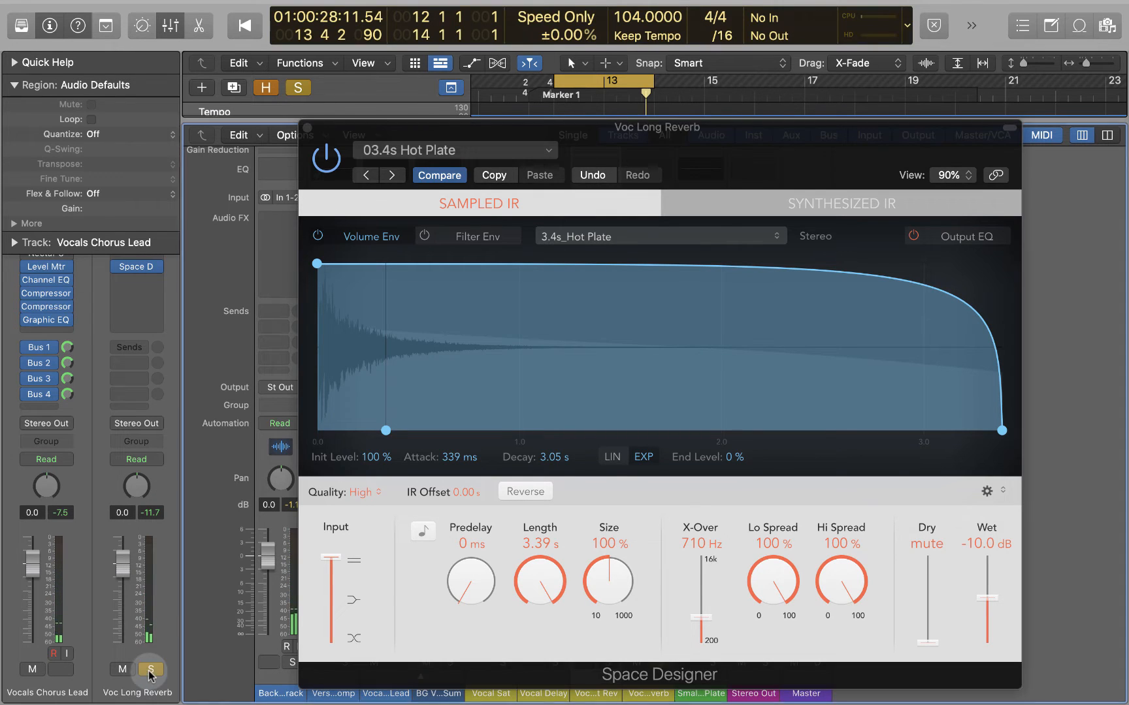
key(space)
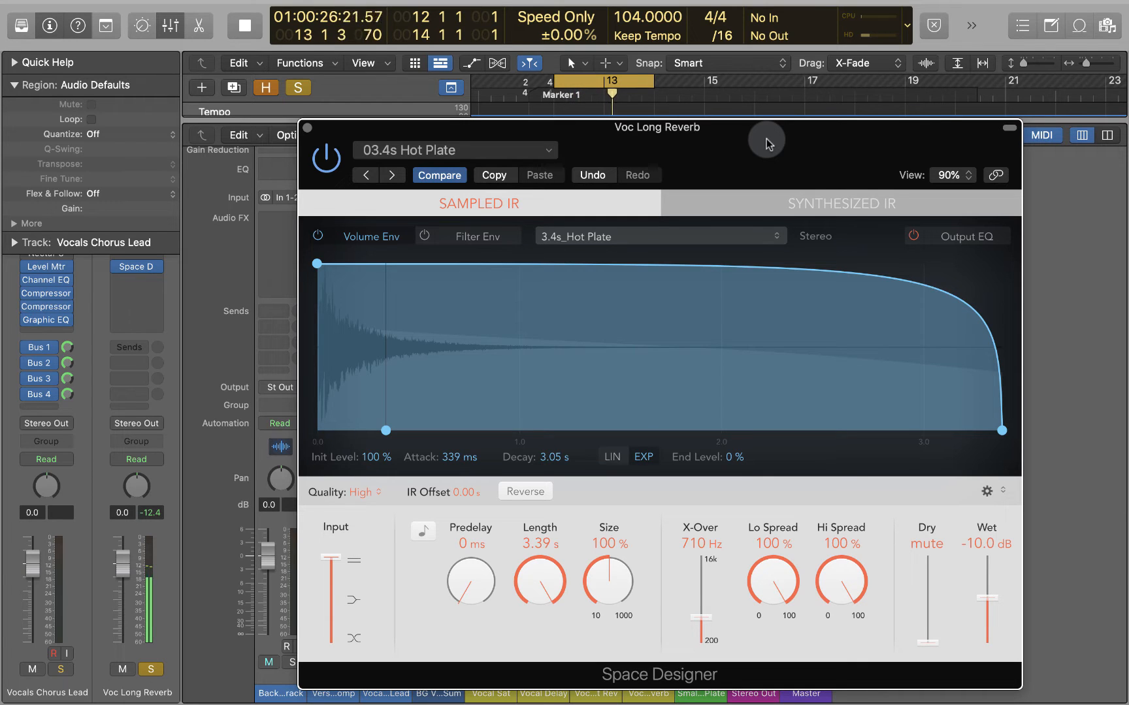
key(space)
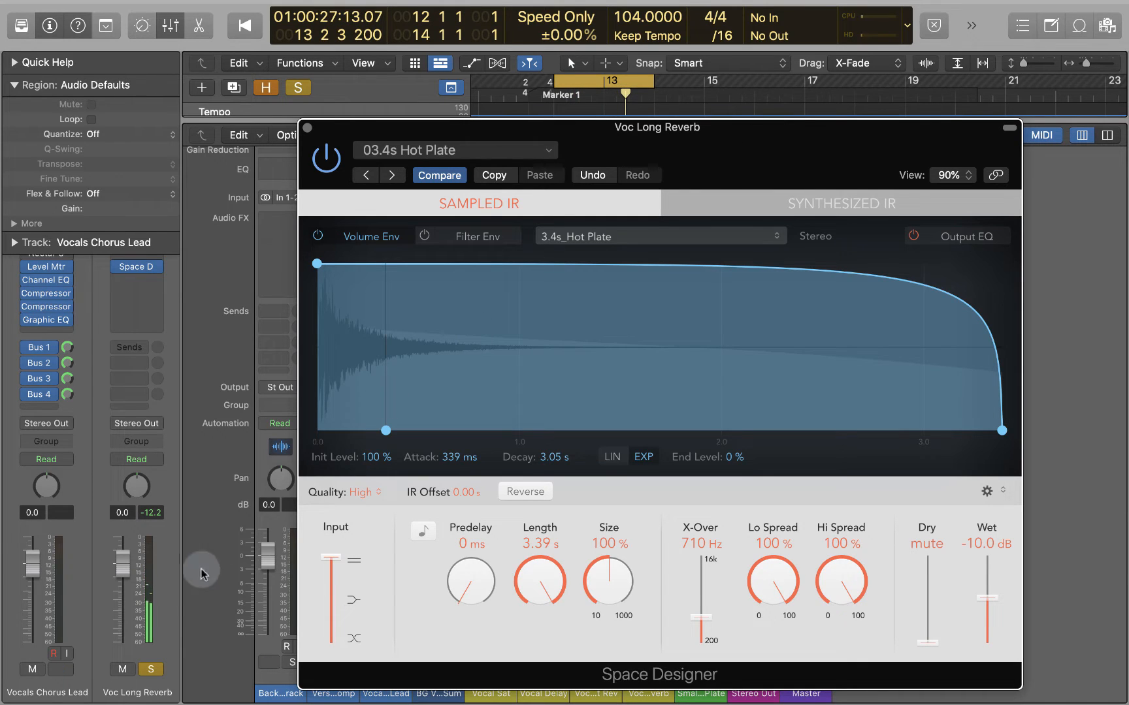
click(150, 670)
drag(739, 148, 720, 132)
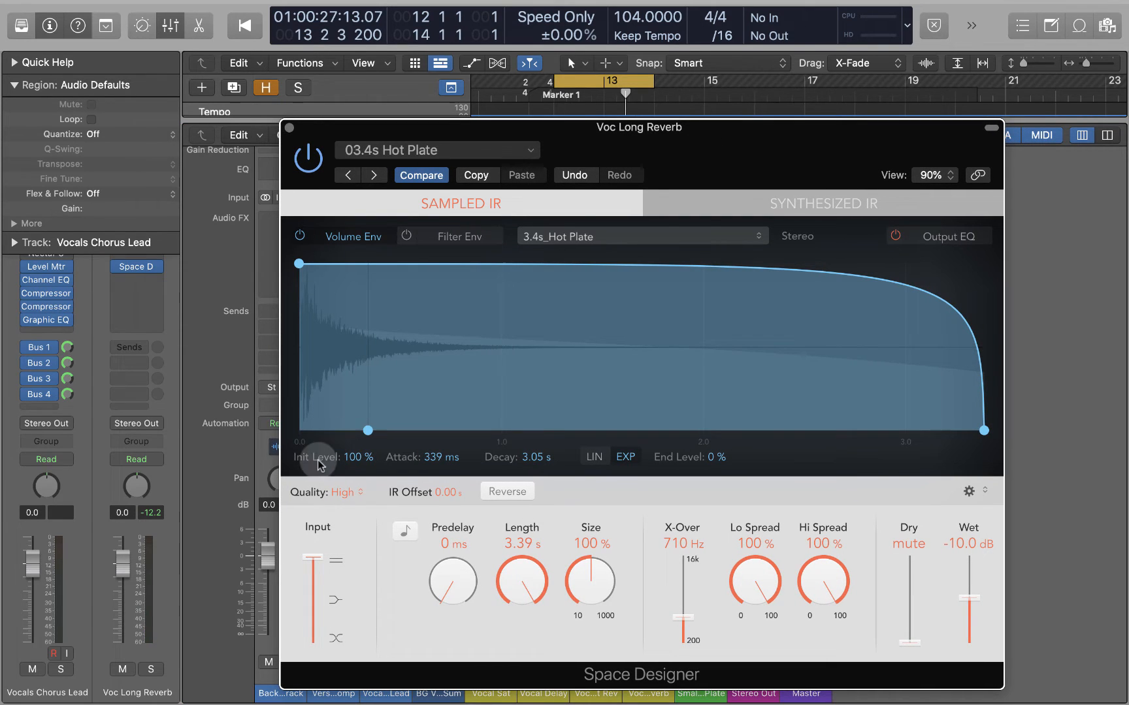
click(151, 669)
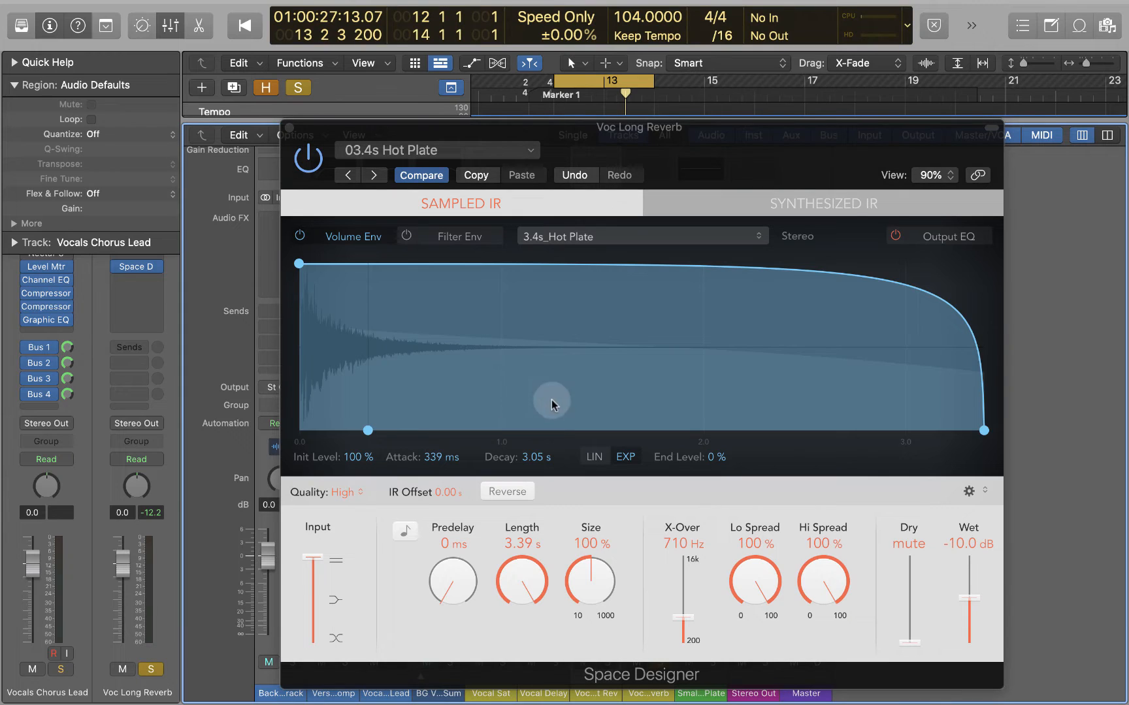
click(690, 139)
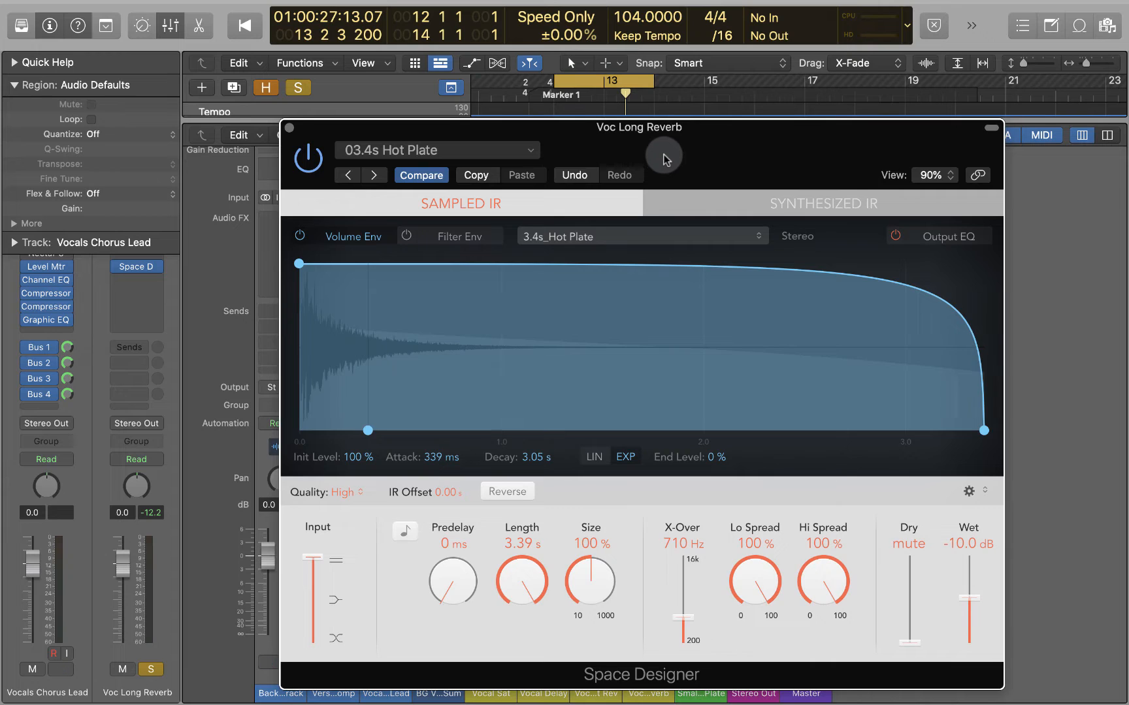
drag(665, 160, 672, 160)
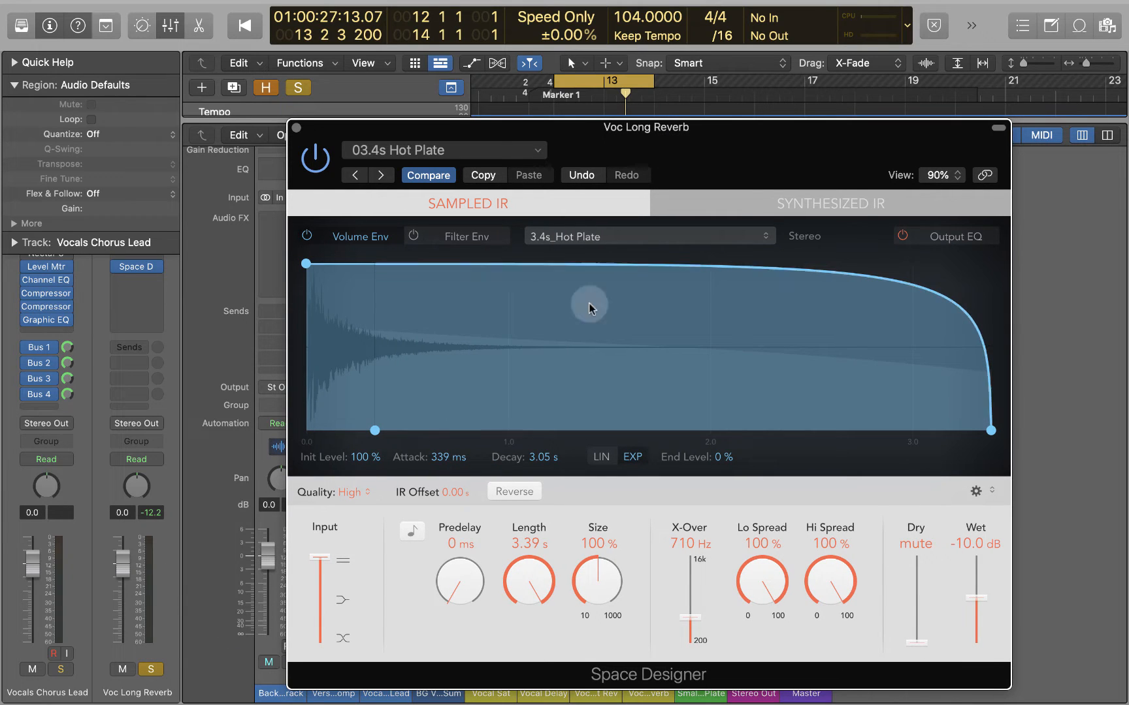
drag(743, 138, 705, 149)
click(148, 667)
Step: Set the Voc Long Reverb channel fader to 0.1 dB
mouse_move(122, 563)
mouse_down()
mouse_move(121, 693)
mouse_move(112, 565)
mouse_up()
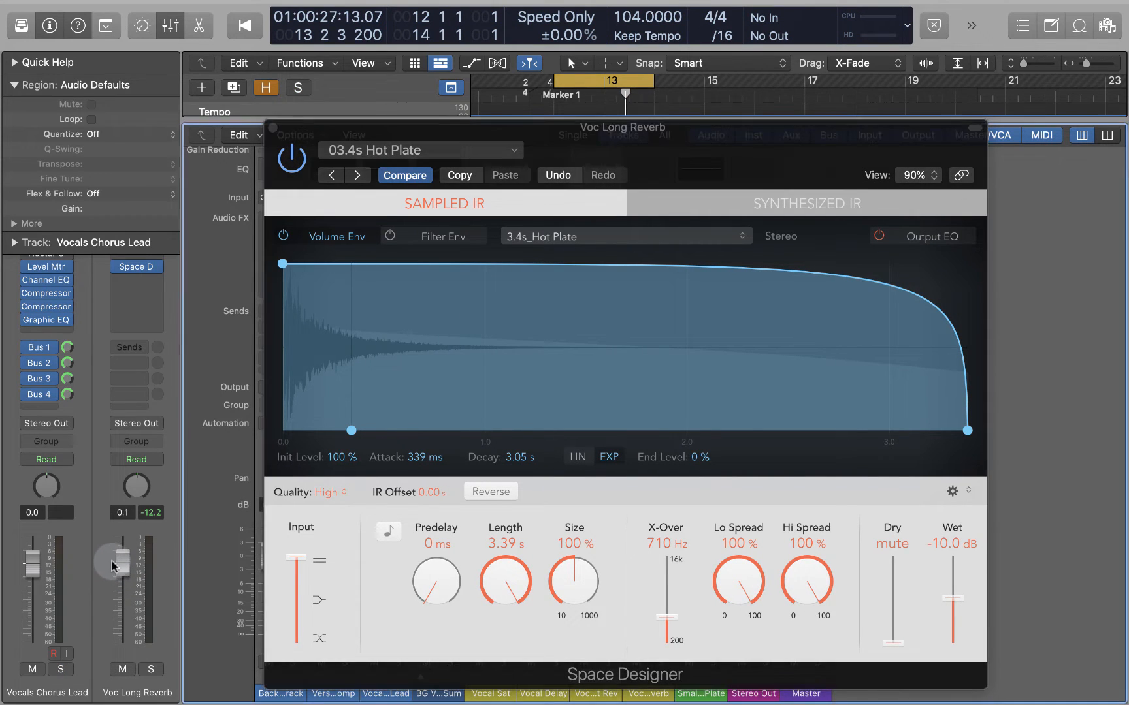
click(786, 154)
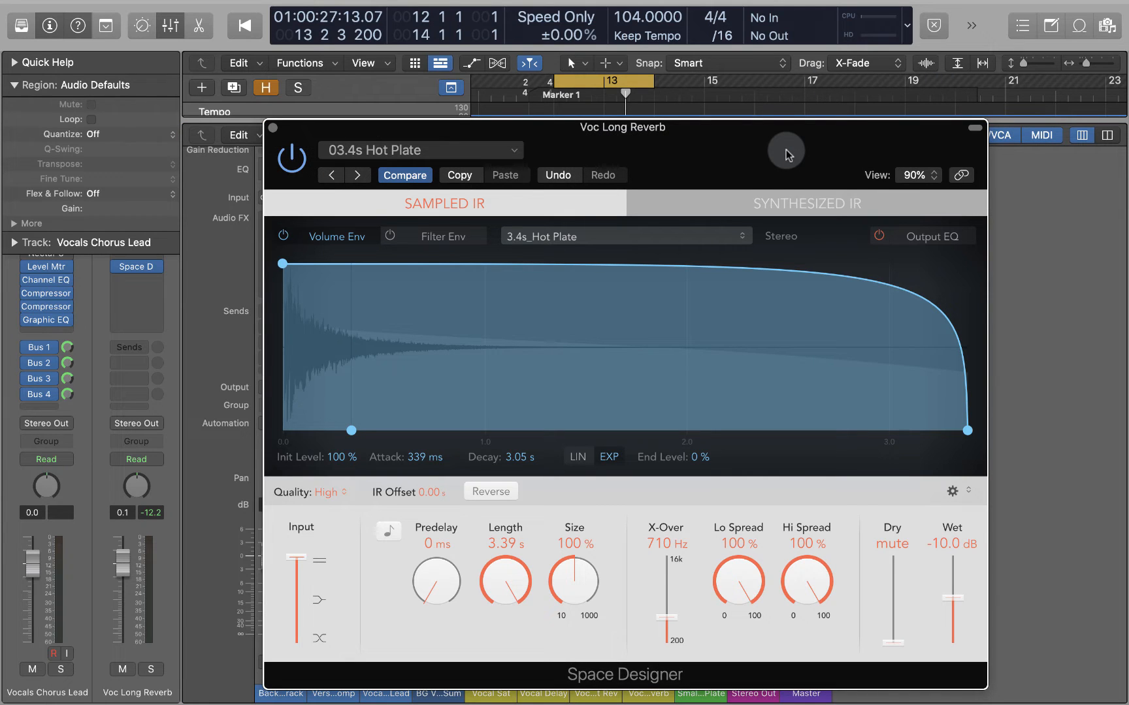
Step: Pull the Voc Long Reverb channel fader fully down, raise it to -5.6 dB and play the section to judge the level
drag(121, 564, 126, 692)
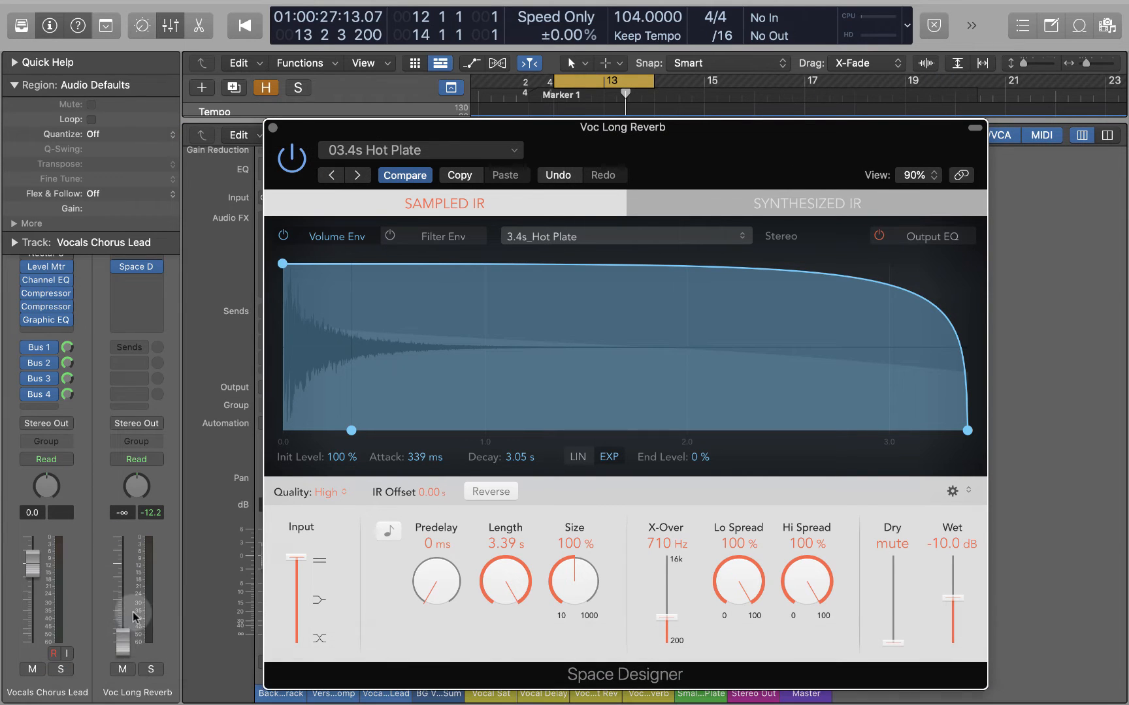
click(122, 642)
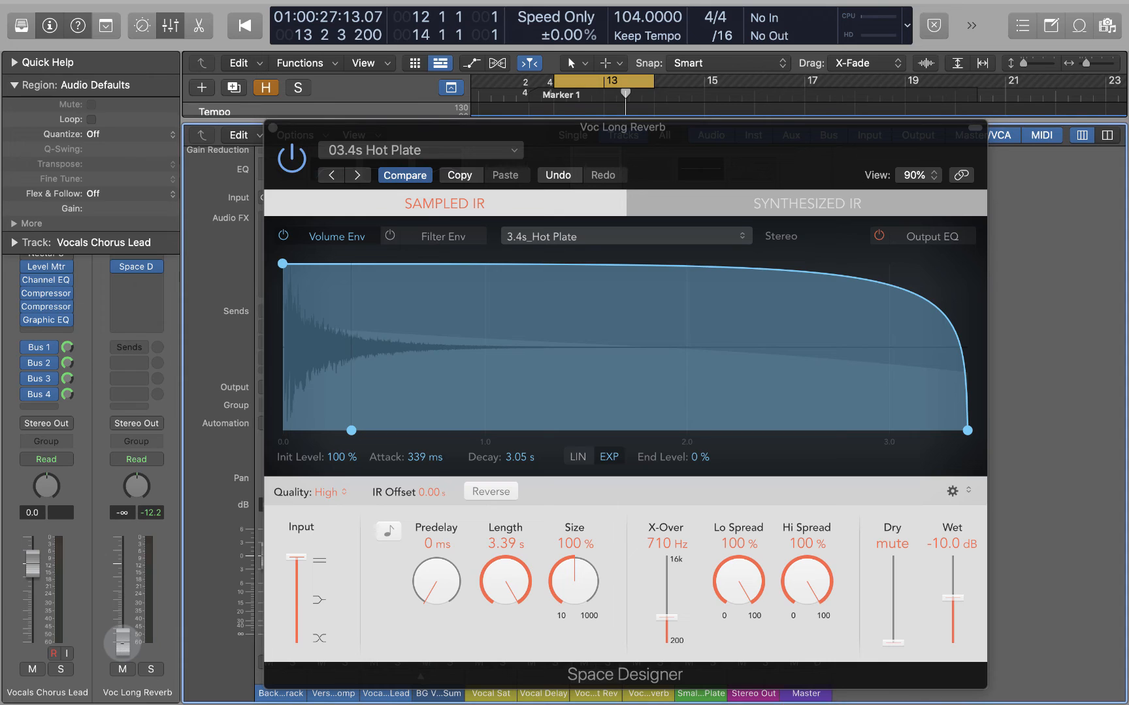
drag(122, 642, 124, 585)
key(space)
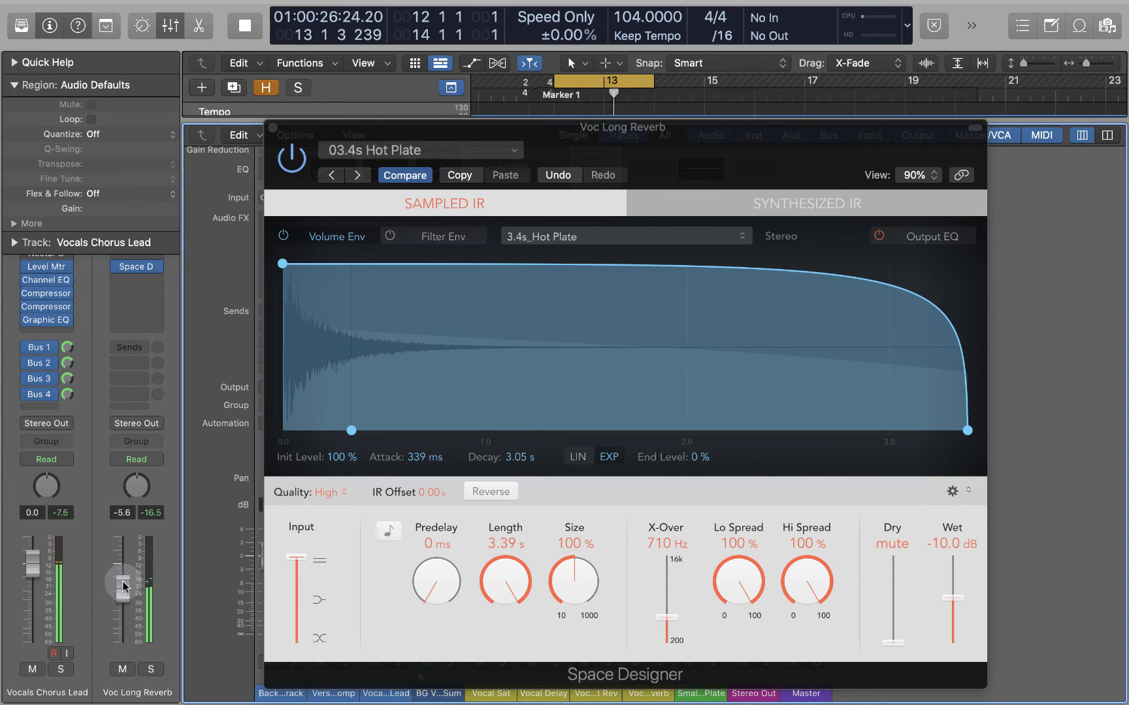
key(space)
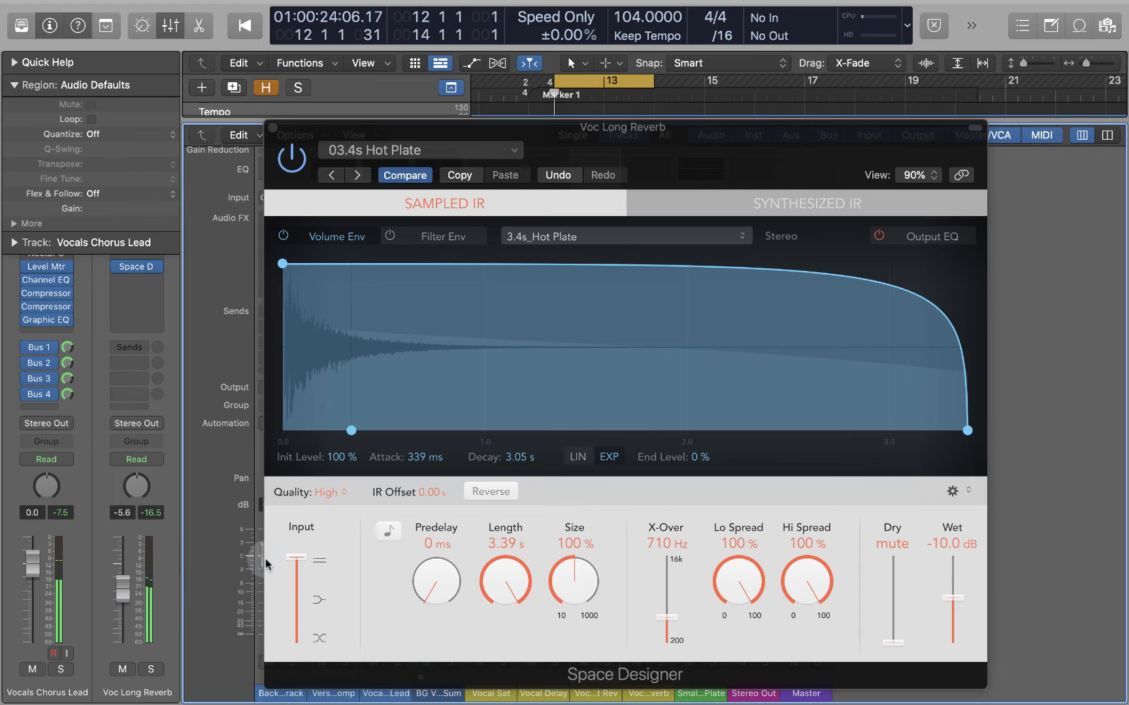
Step: Play the vocal with the Bus 4 send bypassed and re-enabled, and lower the Voc Long Reverb fader to -6.8 dB
mouse_move(27, 402)
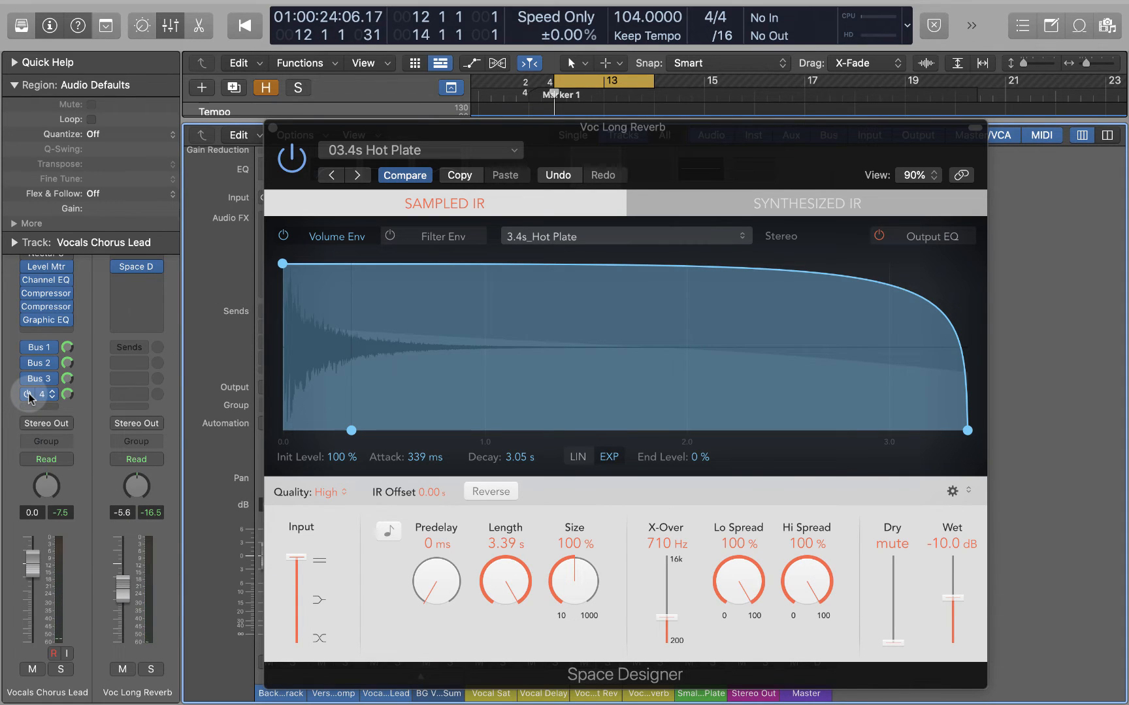
key(space)
click(28, 394)
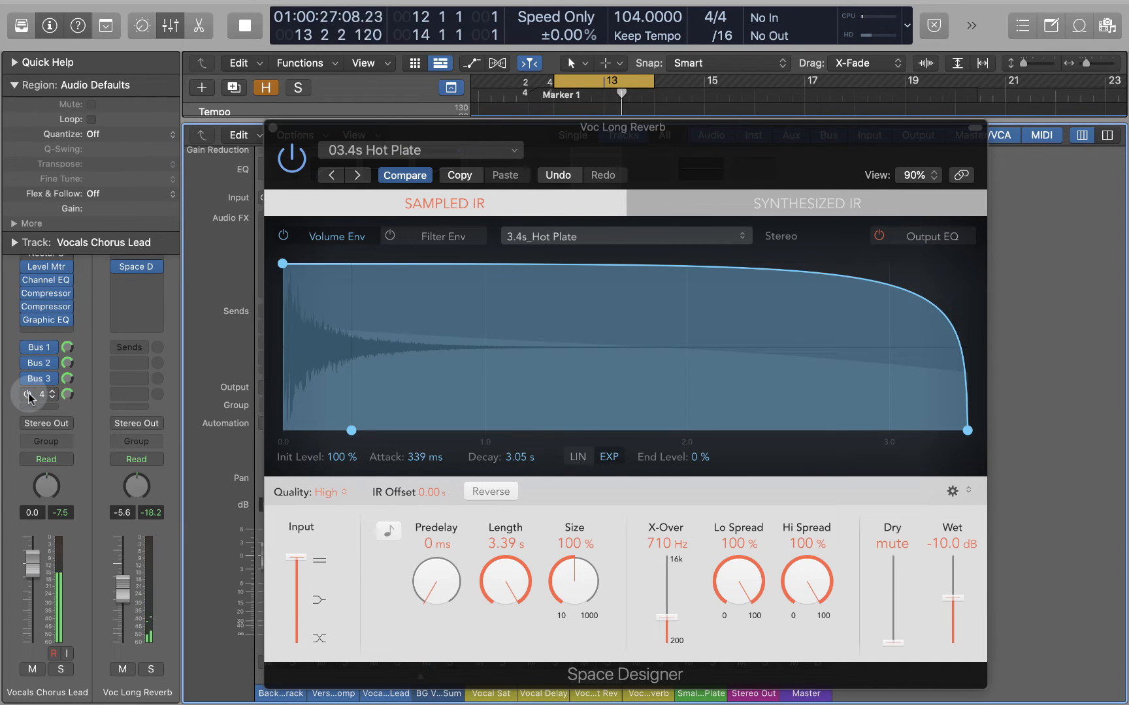
click(28, 393)
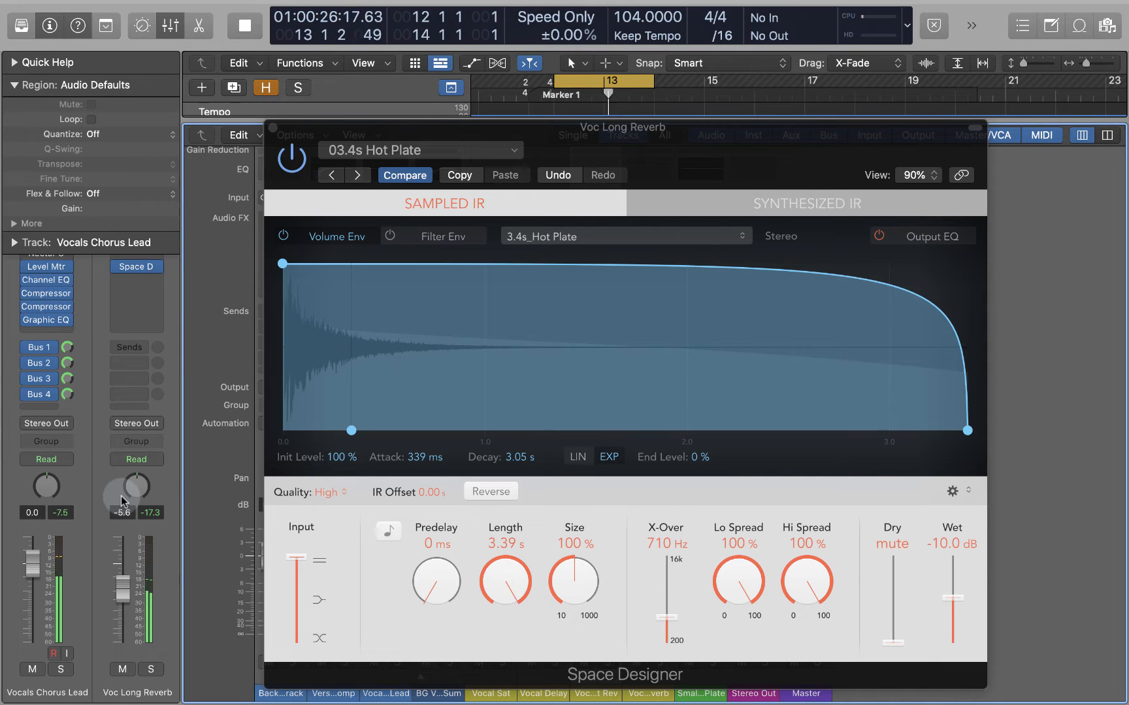
drag(122, 591, 122, 598)
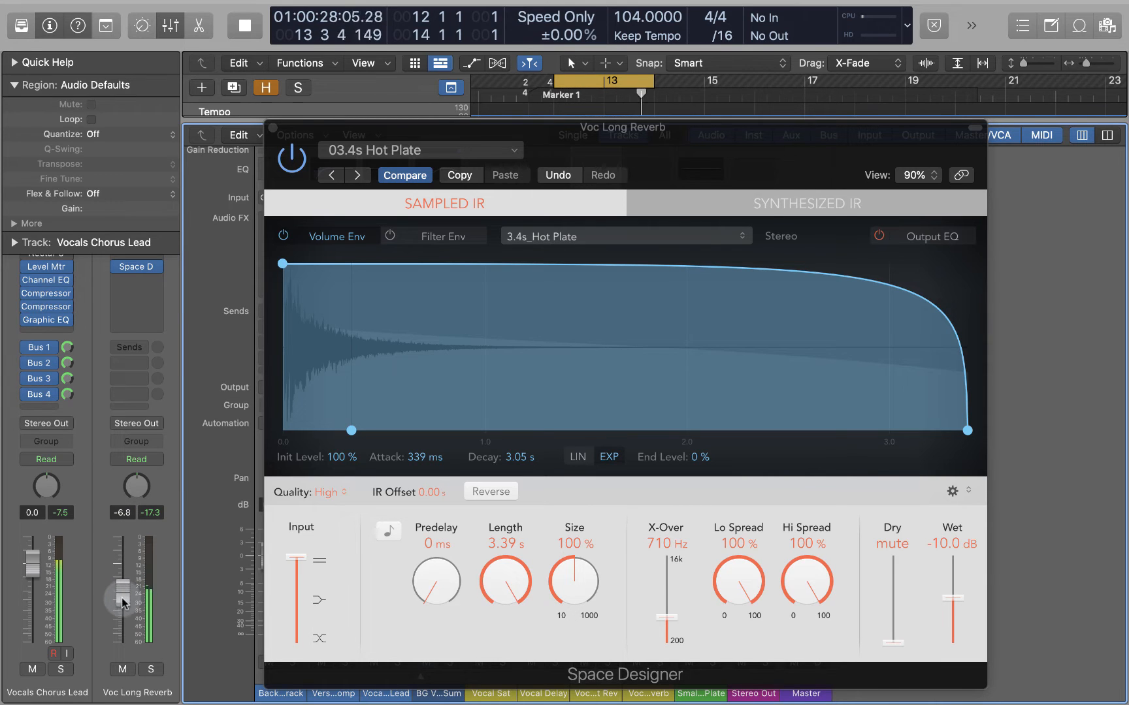
Step: Compare the vocal without and with the long reverb by bypassing and reactivating the Bus 4 send during playback
click(27, 395)
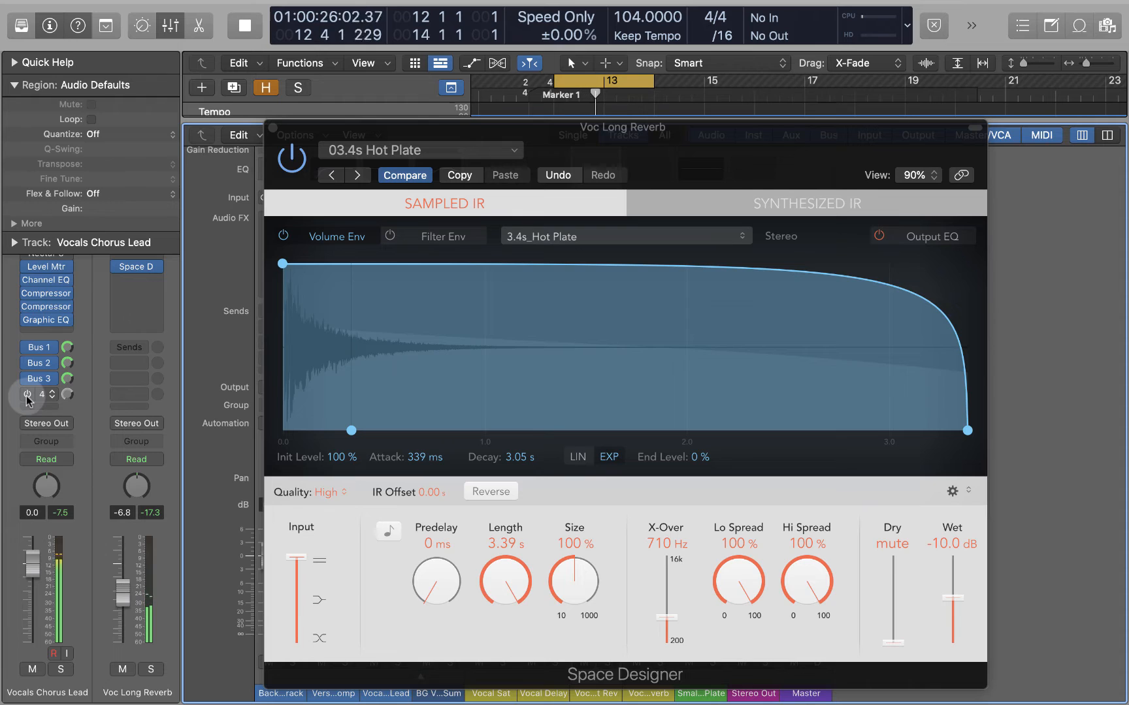
key(space)
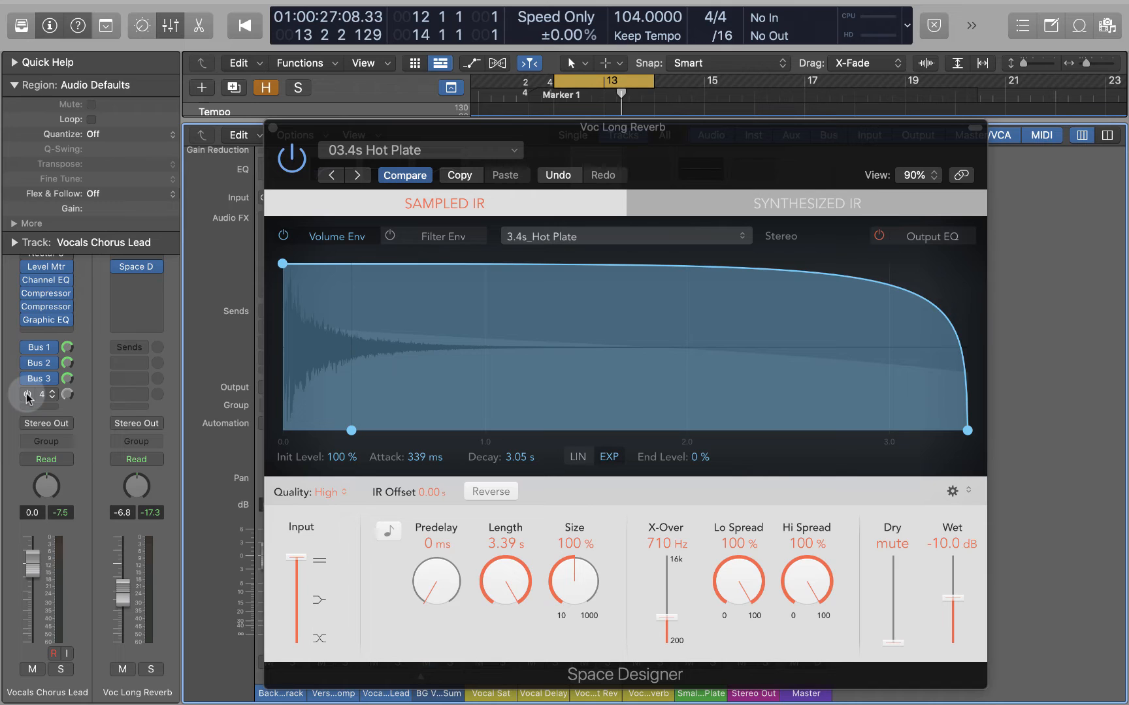
click(28, 395)
key(space)
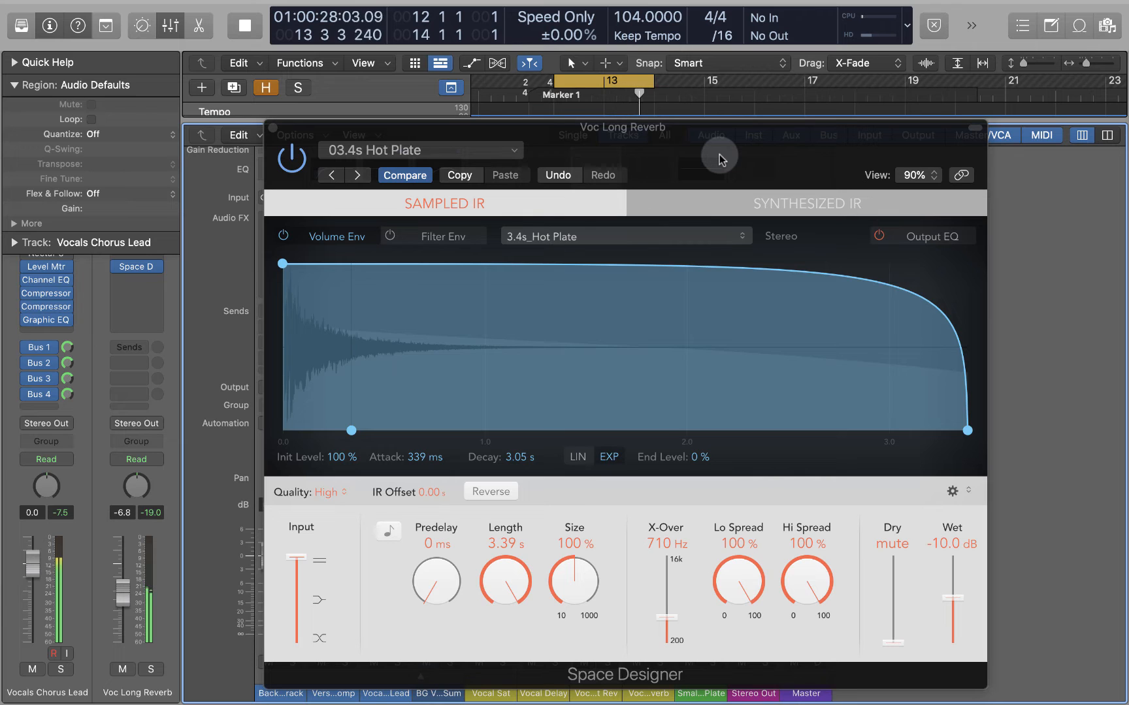
key(space)
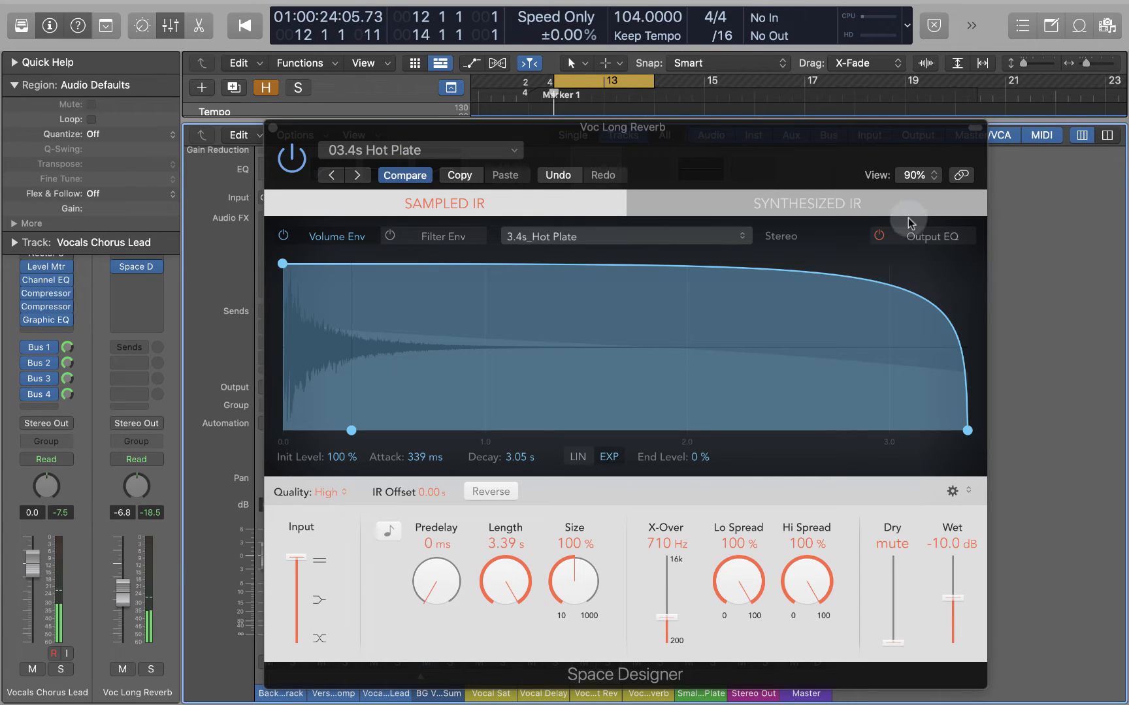
Step: Add a low-shelf cut of -24.0 dB at 170 Hz in Space Designer's Output EQ, adjusting the frequency during playback
click(929, 238)
drag(781, 173, 795, 145)
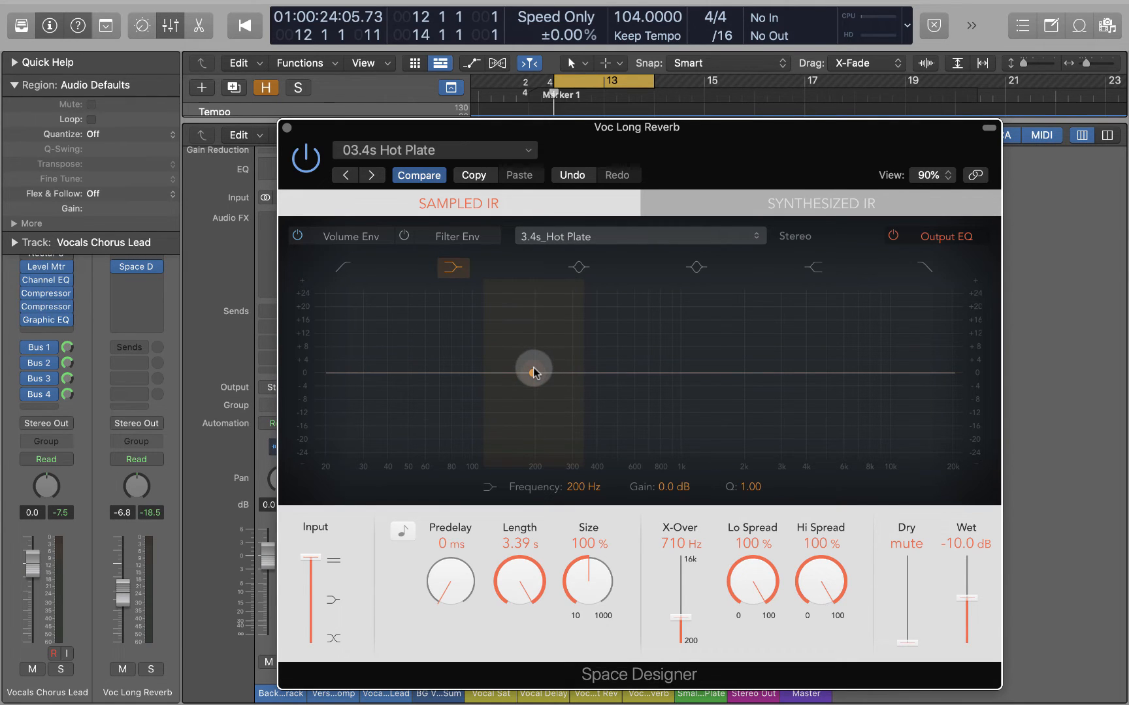
mouse_move(533, 373)
mouse_down()
mouse_move(466, 429)
mouse_move(474, 462)
mouse_move(505, 462)
mouse_move(503, 330)
mouse_move(505, 356)
mouse_move(472, 374)
mouse_move(456, 434)
mouse_move(500, 442)
mouse_move(408, 413)
mouse_move(438, 403)
mouse_move(513, 422)
mouse_up()
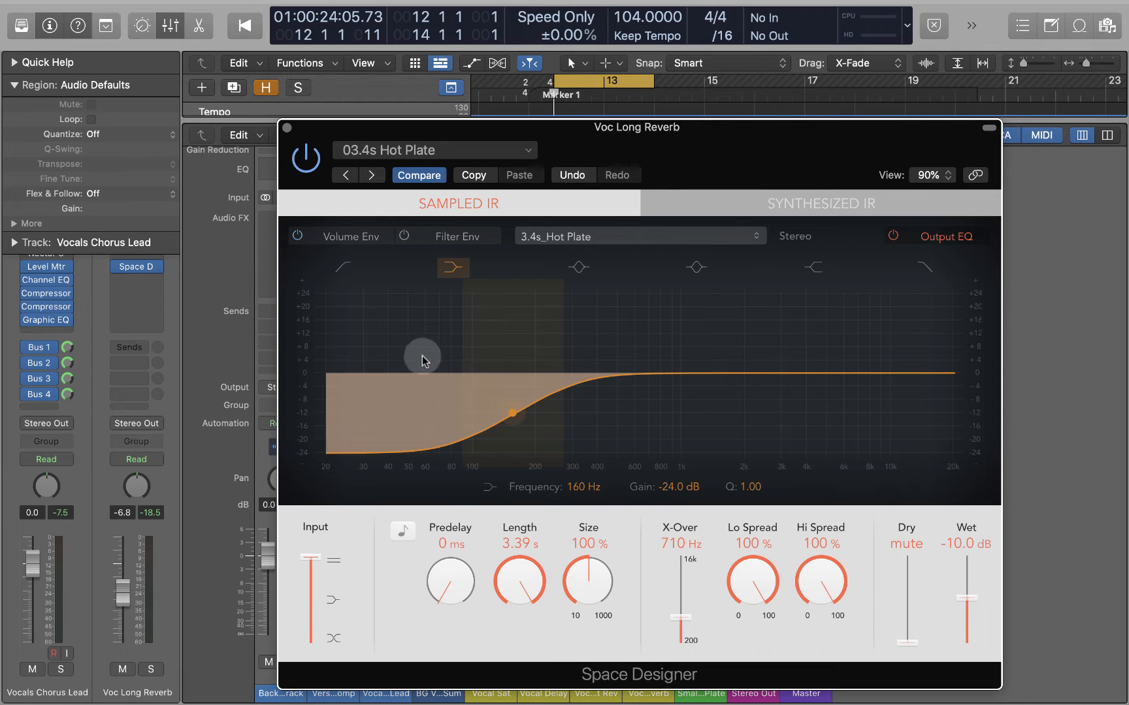
key(space)
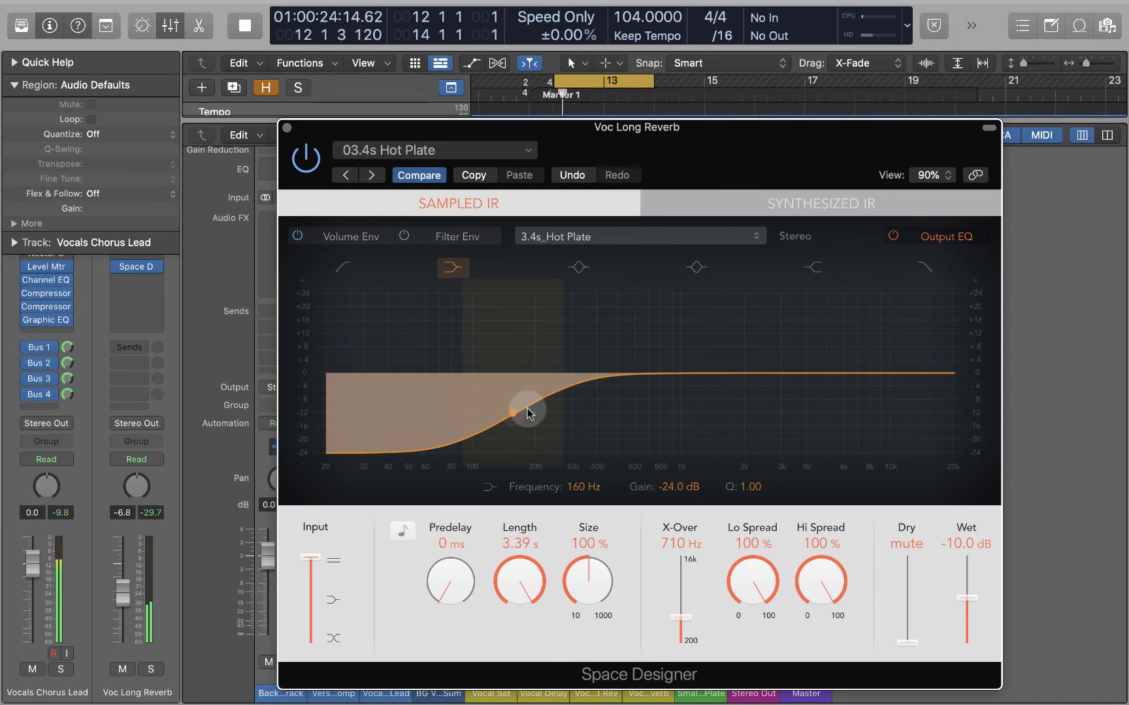
drag(514, 410, 521, 411)
key(space)
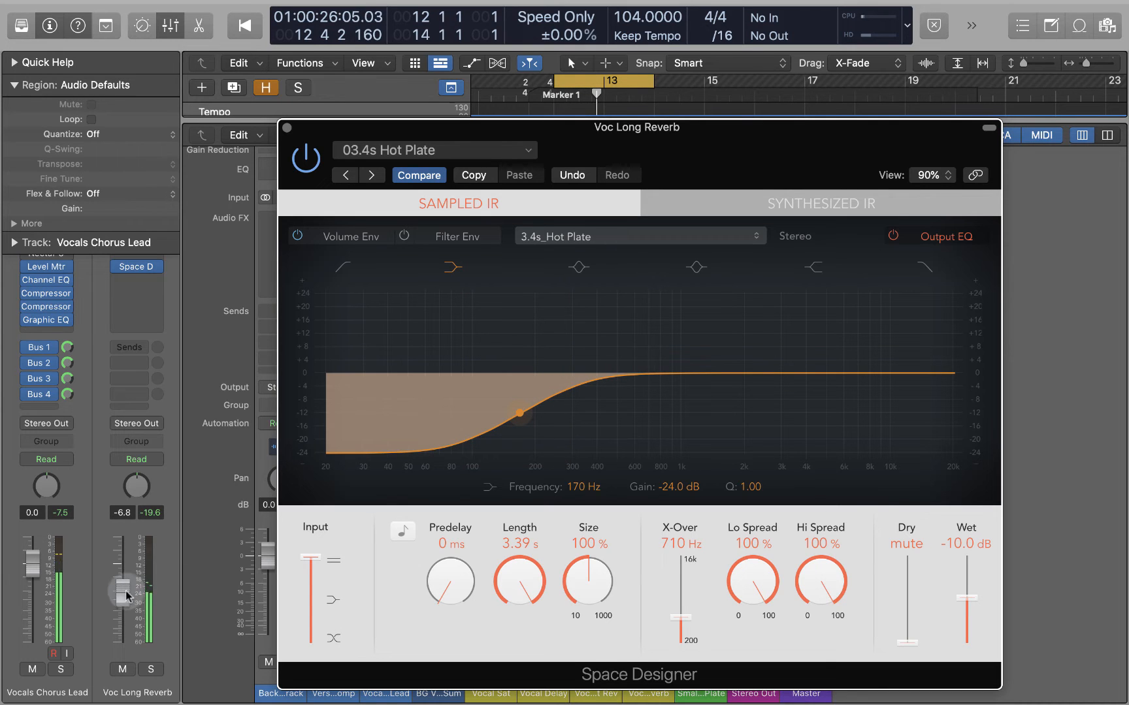
Step: Raise the Voc Long Reverb fader to -0.2 dB and solo the channel to audition the filtered reverb alone
drag(126, 596, 124, 563)
key(space)
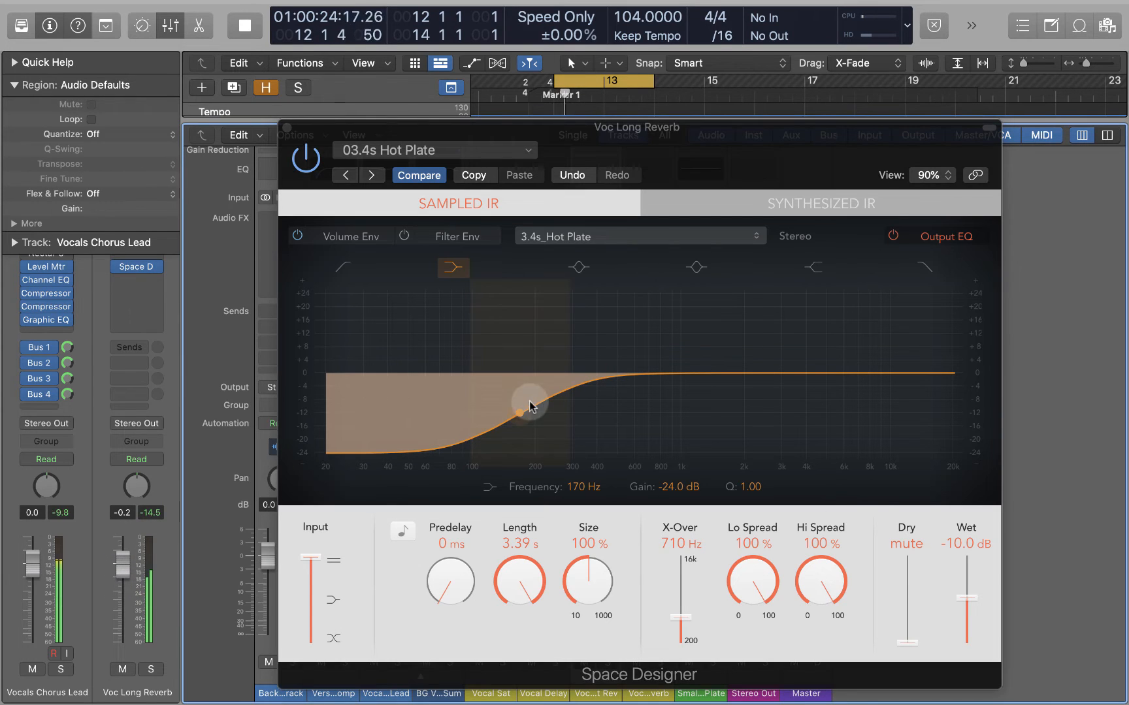
key(space)
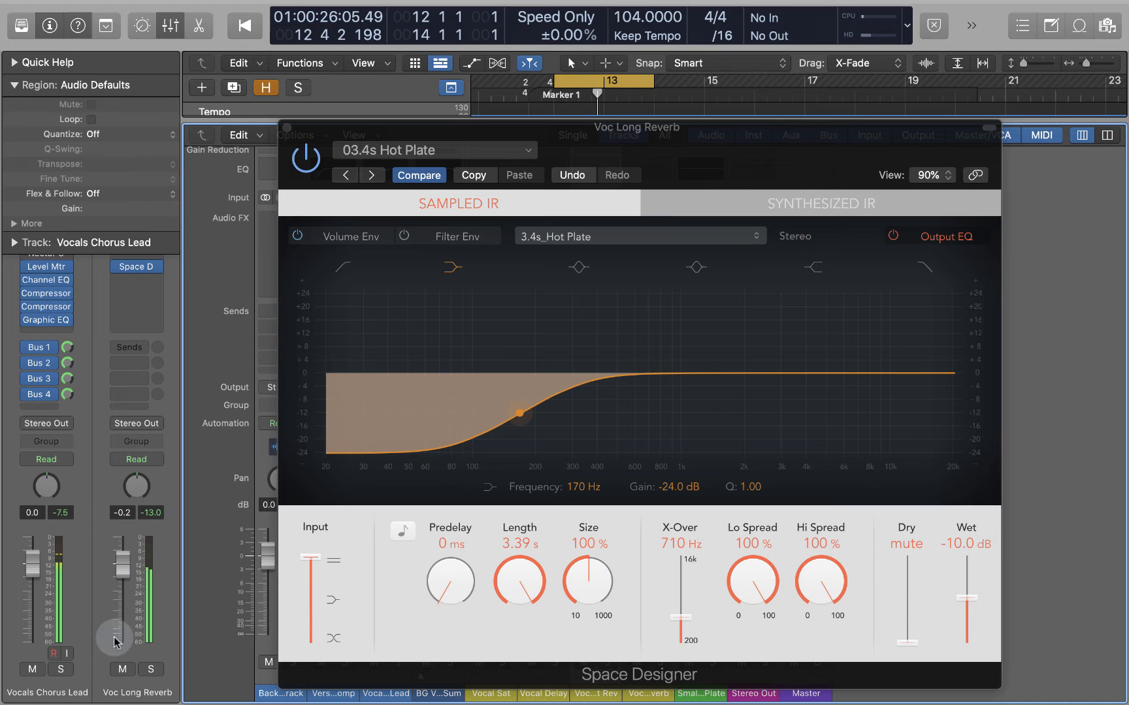
click(157, 671)
key(space)
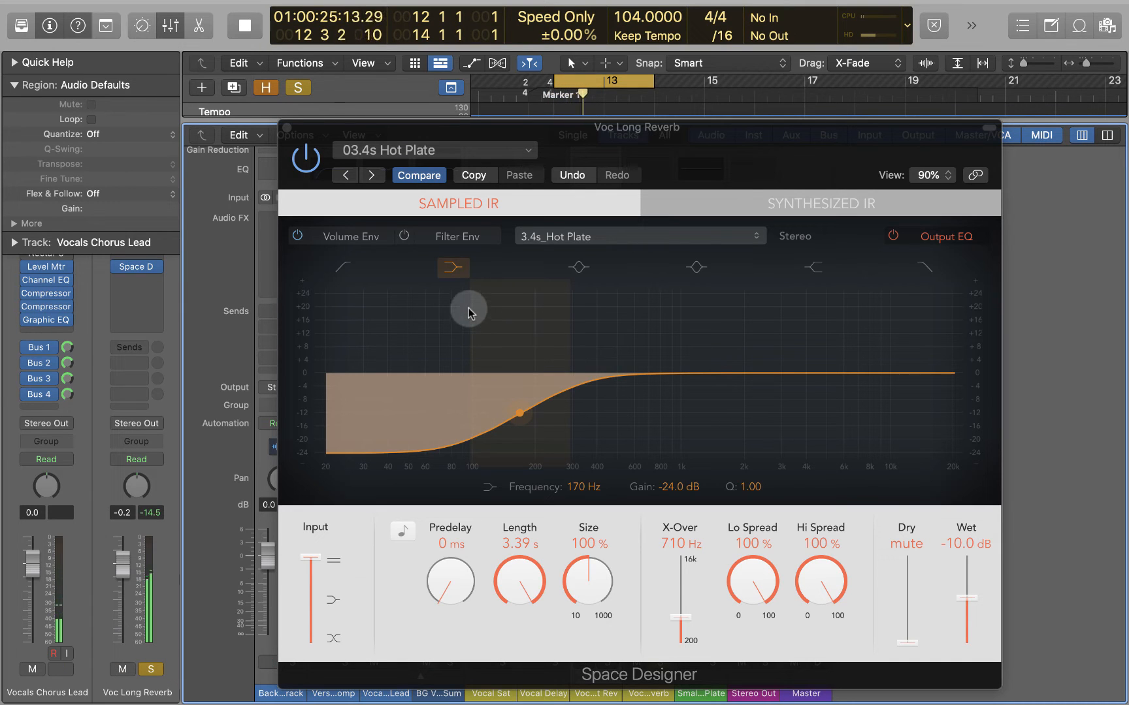
Step: Compare the soloed reverb with the Output EQ's low-shelf band switched off and back on
key(space)
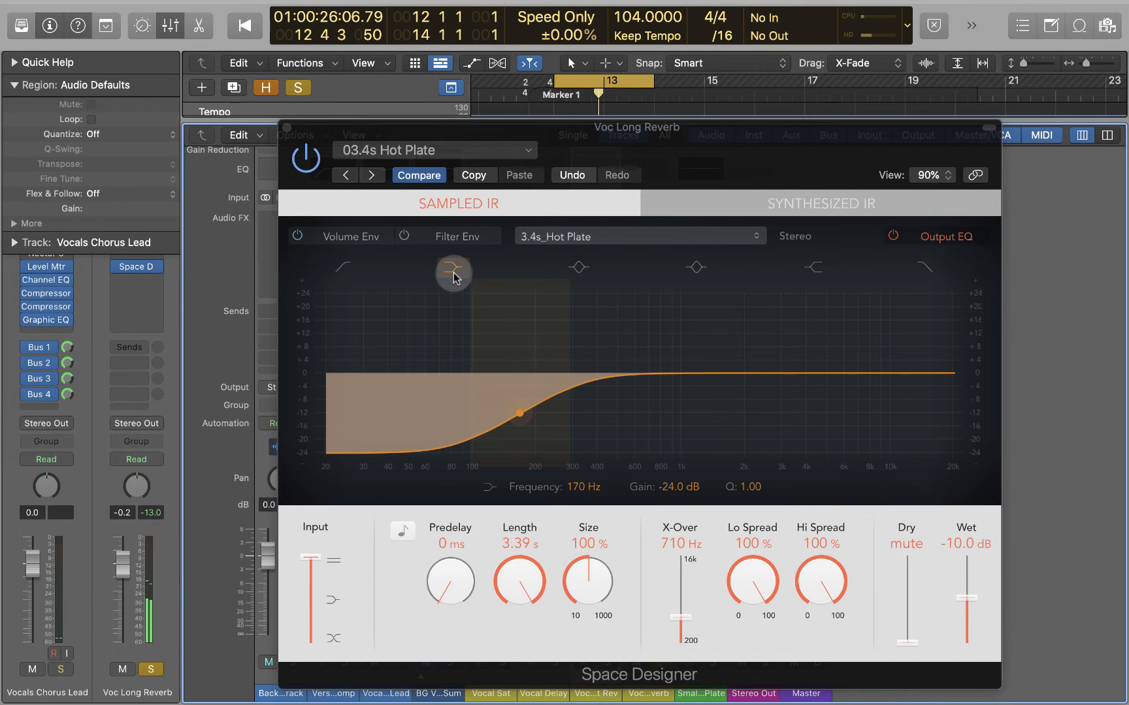
click(454, 271)
key(space)
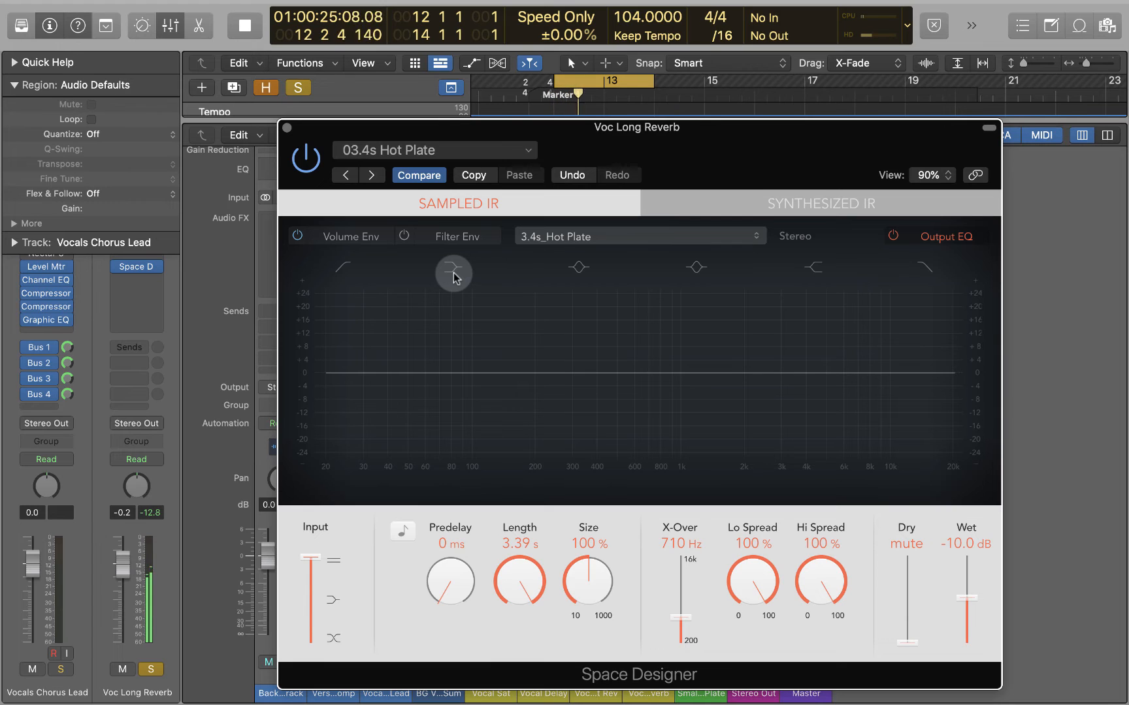
key(space)
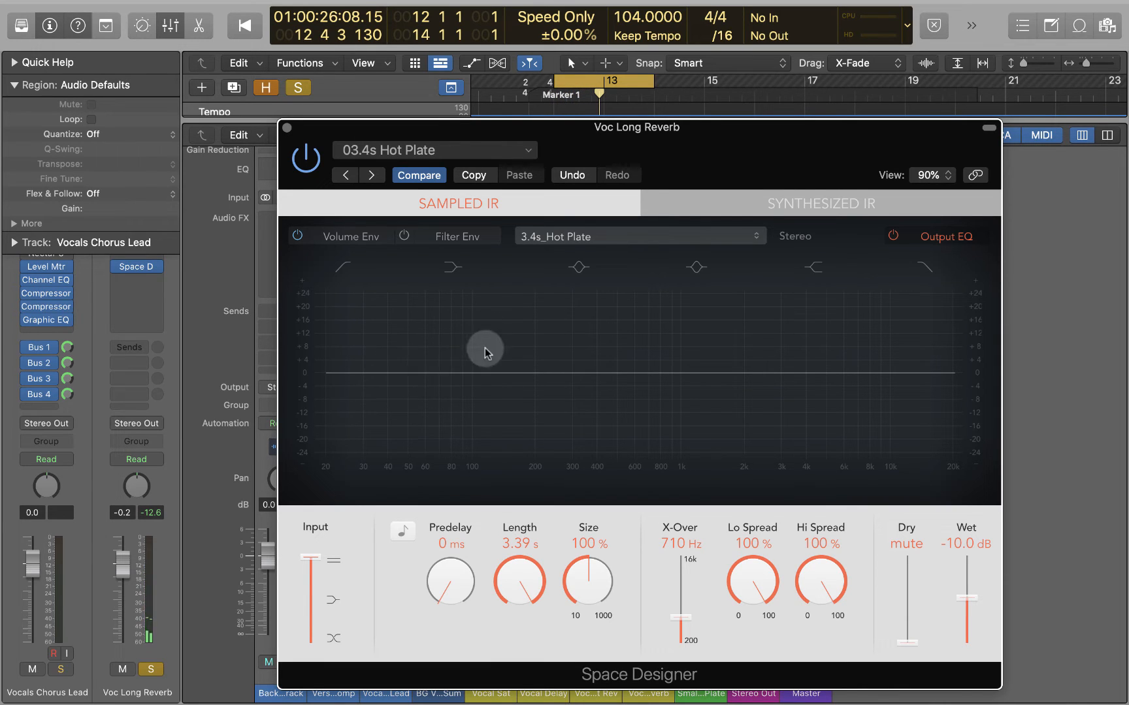
key(space)
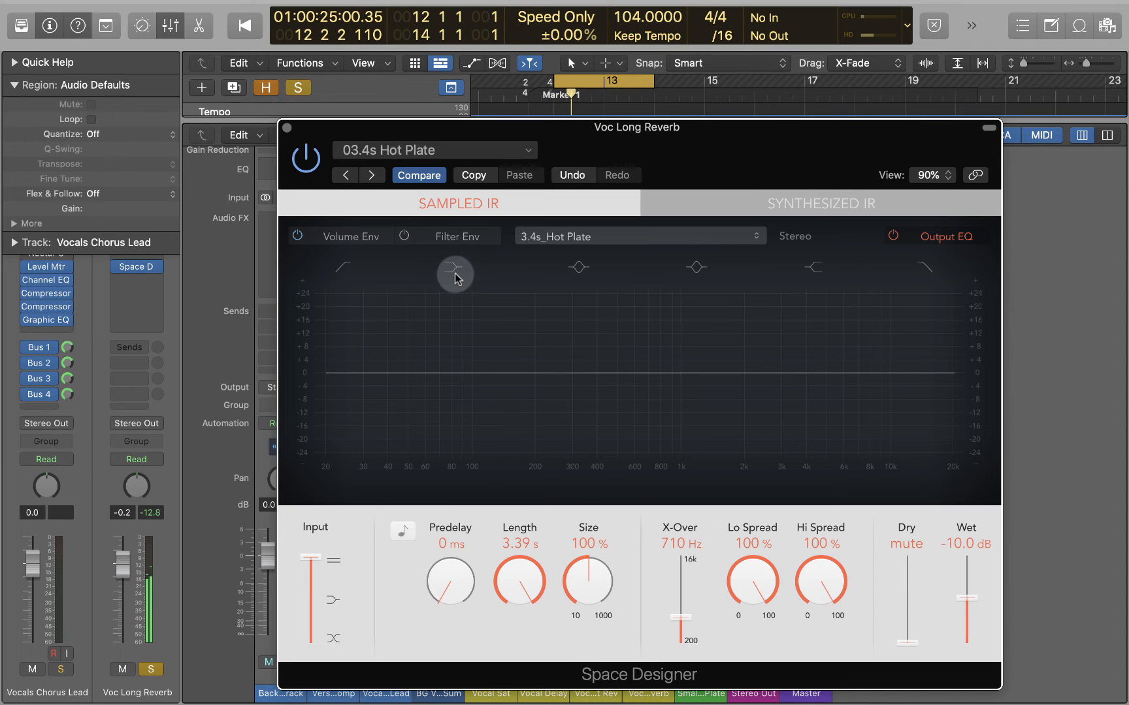
click(455, 270)
key(space)
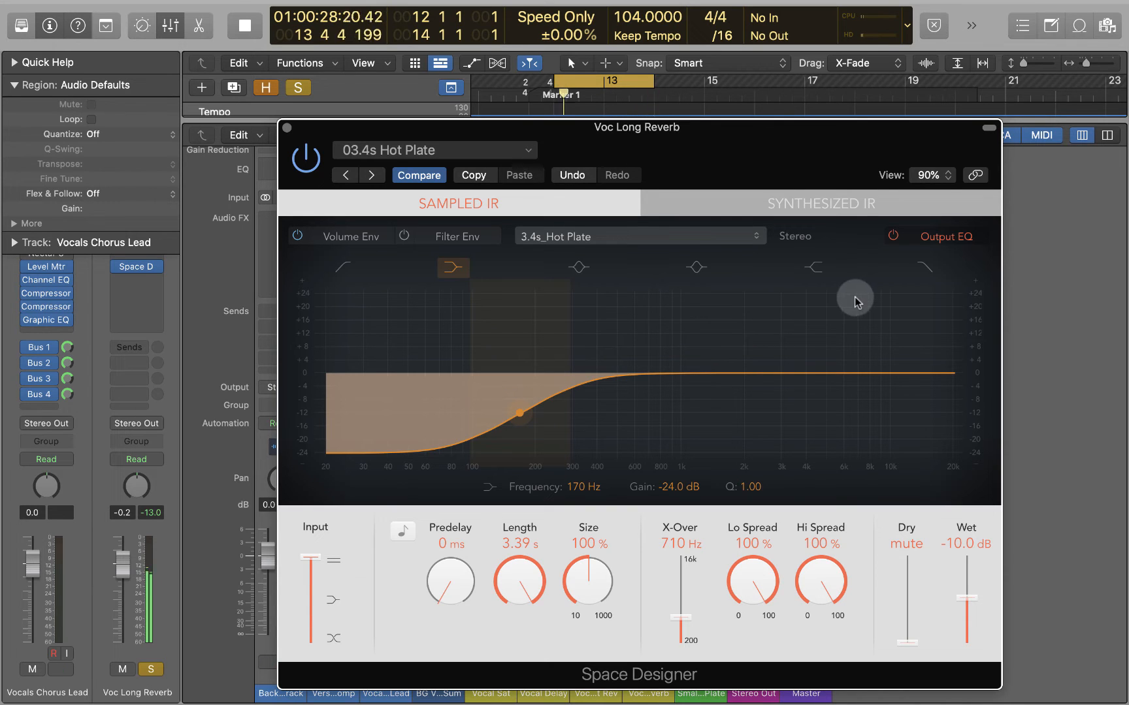
key(space)
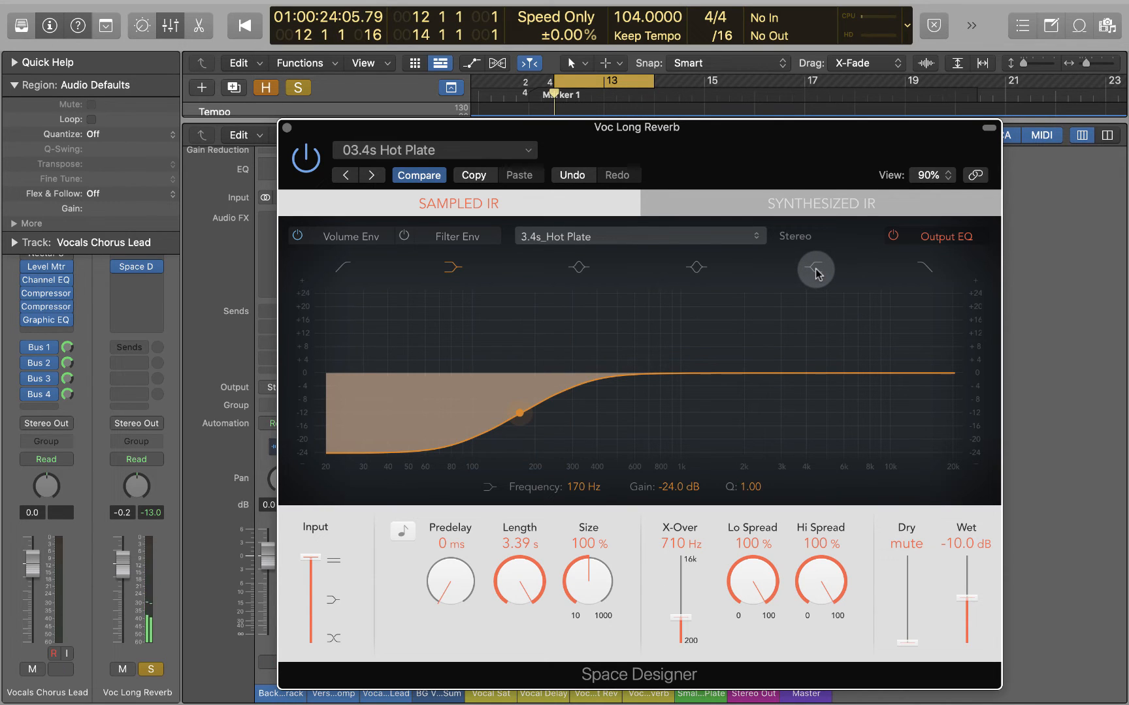
Step: Enable the high-shelf band in the Output EQ and set it to -5.5 dB at 9400 Hz, auditioning the result
click(815, 269)
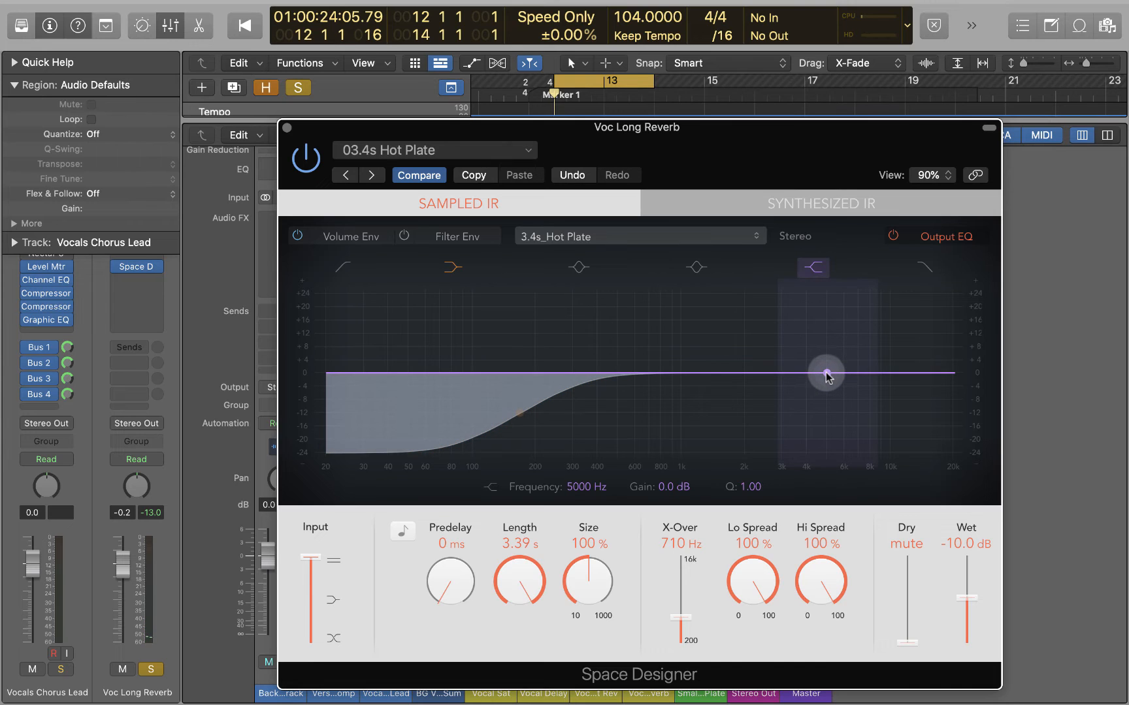
drag(827, 373, 882, 391)
key(space)
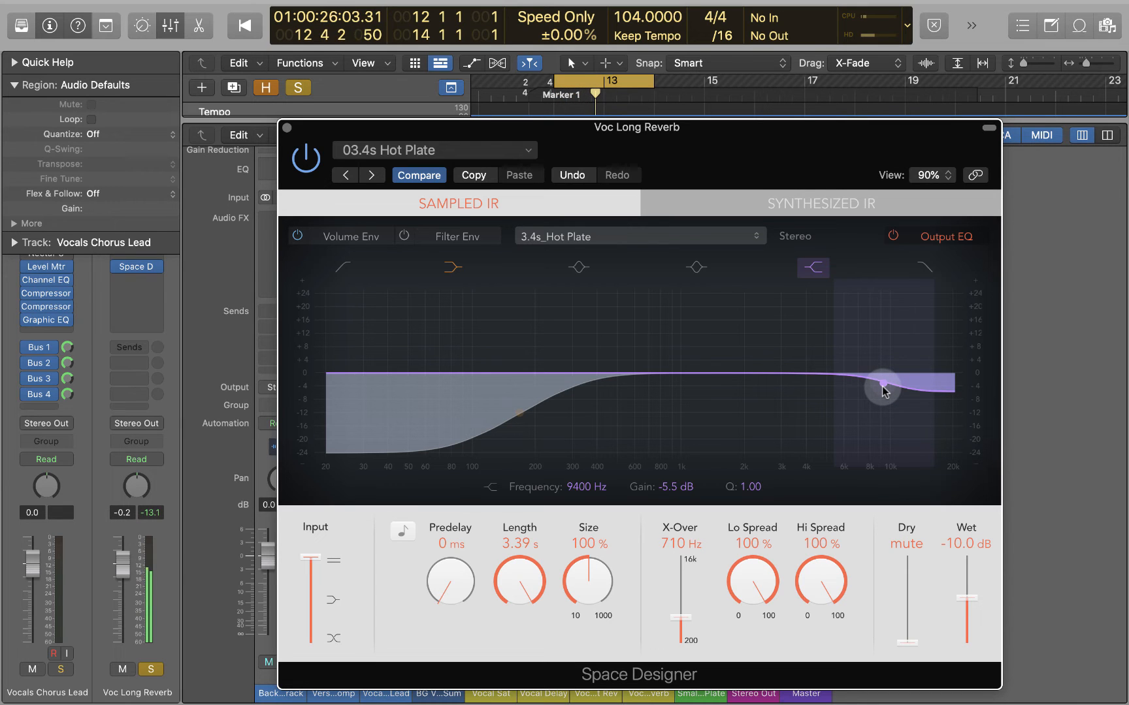
key(space)
Step: Unsolo Voc Long Reverb and lower its fader to -5.9 dB while playing the mix
drag(797, 167, 745, 146)
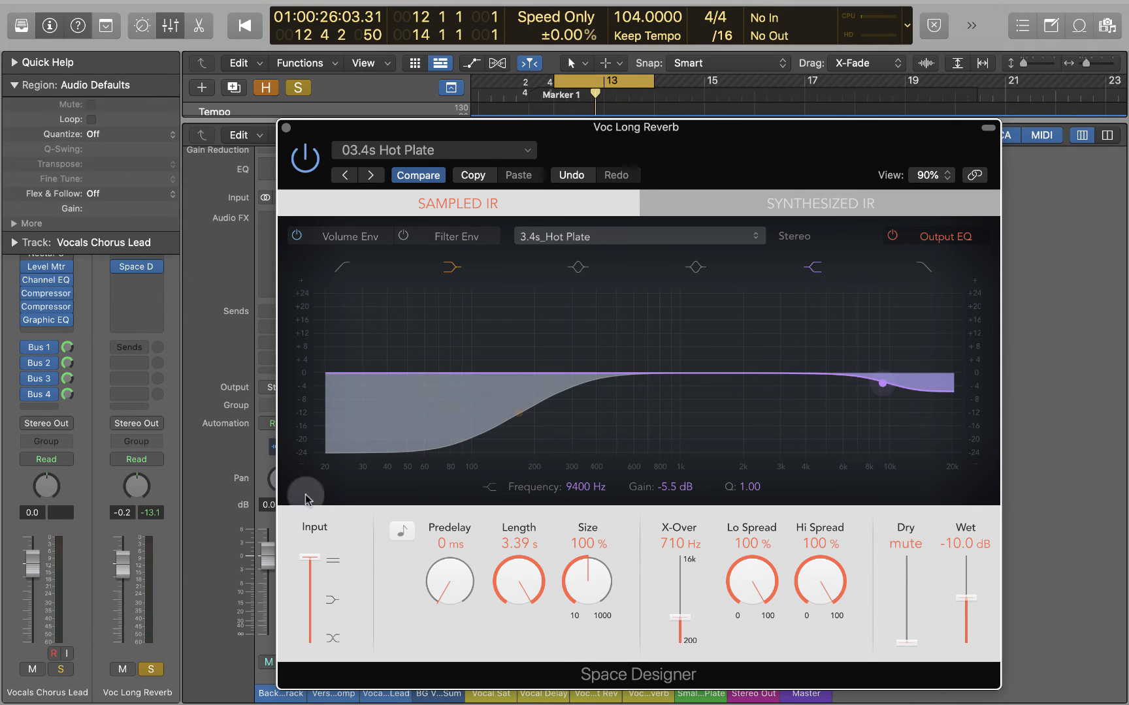
click(150, 669)
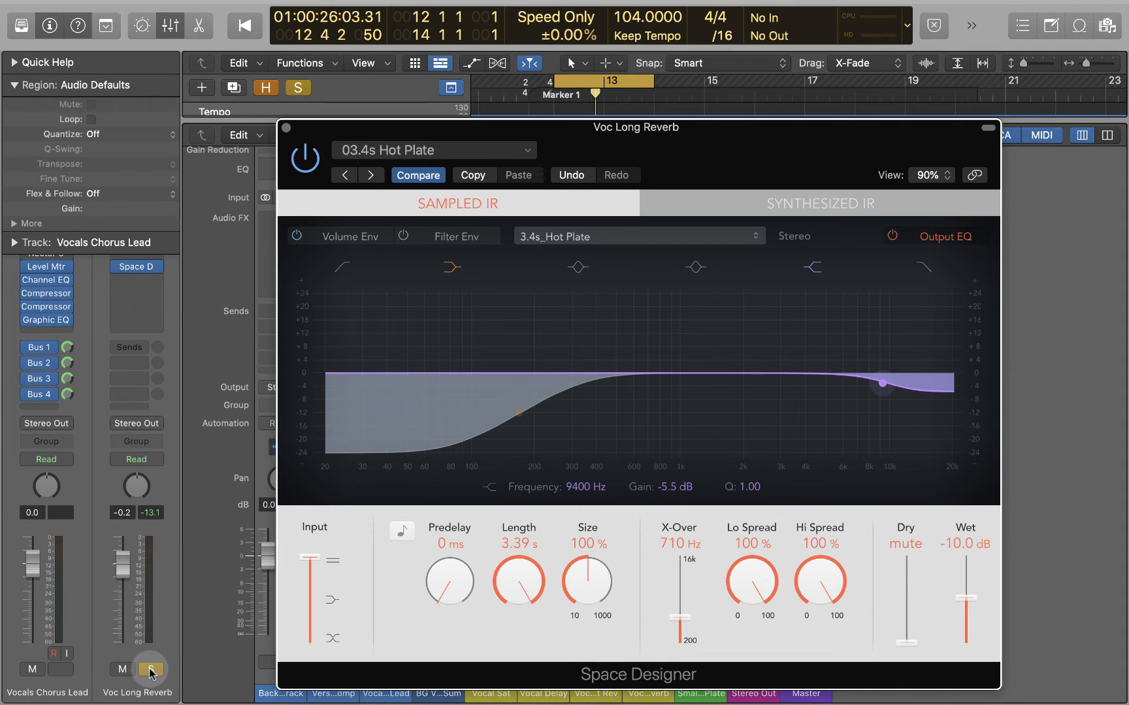
click(150, 670)
key(space)
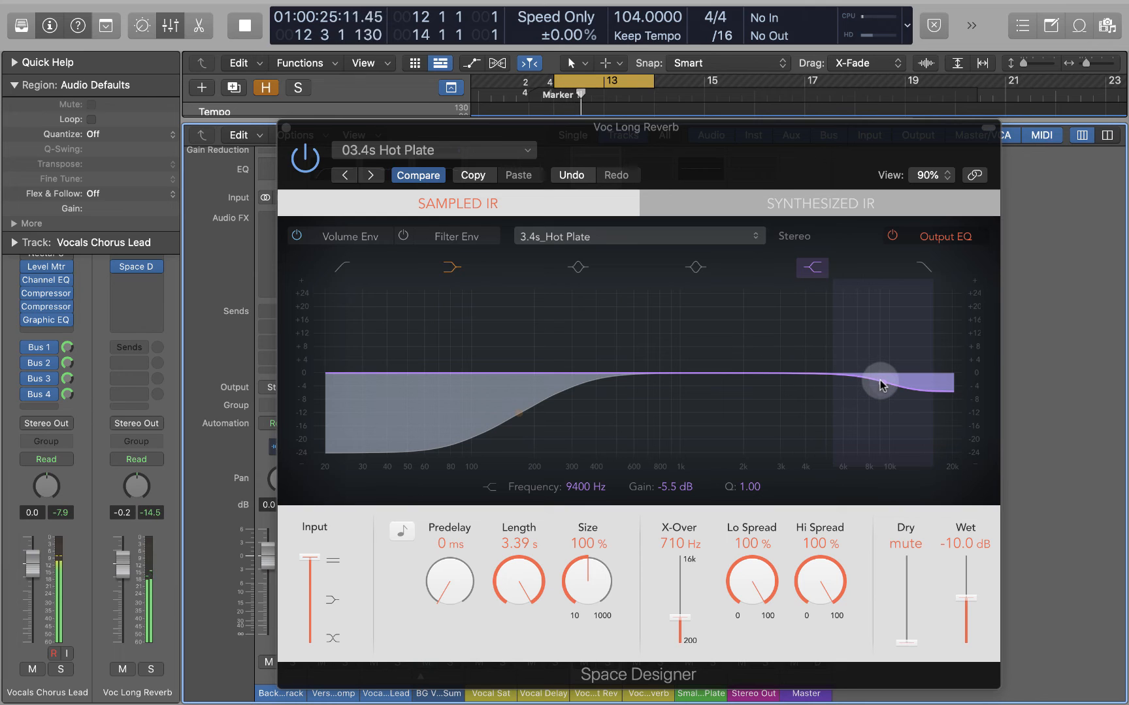
drag(122, 560, 121, 602)
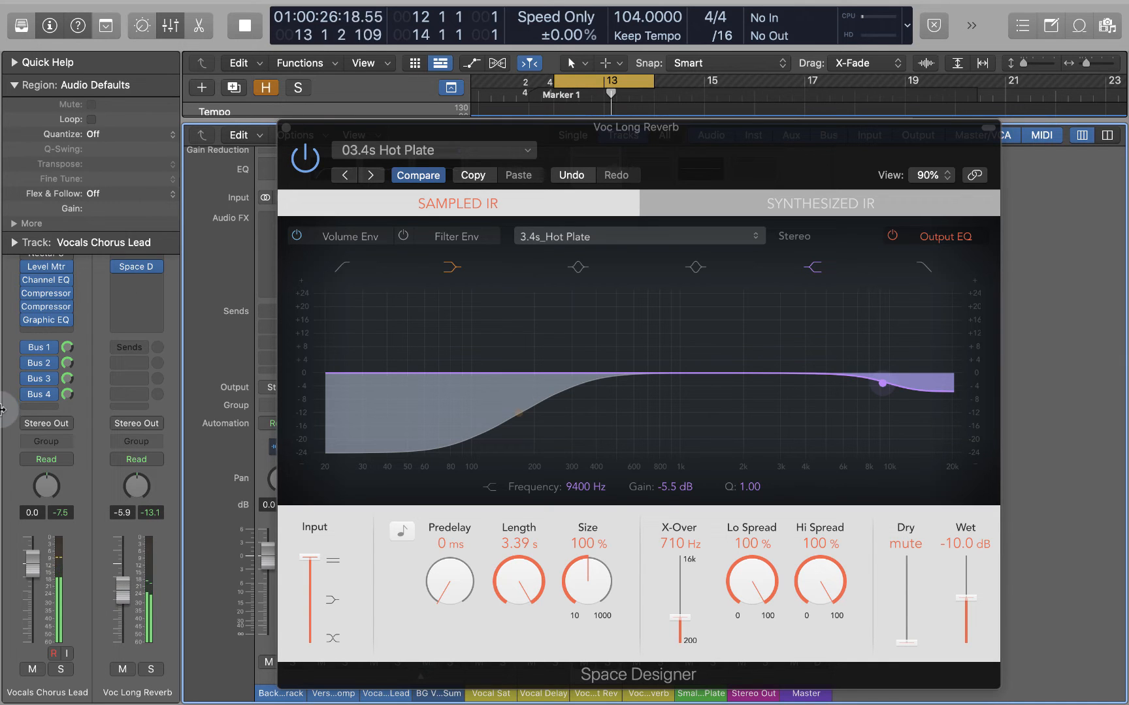
Step: Check the mix with the Bus 4 send bypassed and active, and set the Voc Long Reverb fader to -1.7 dB
click(27, 395)
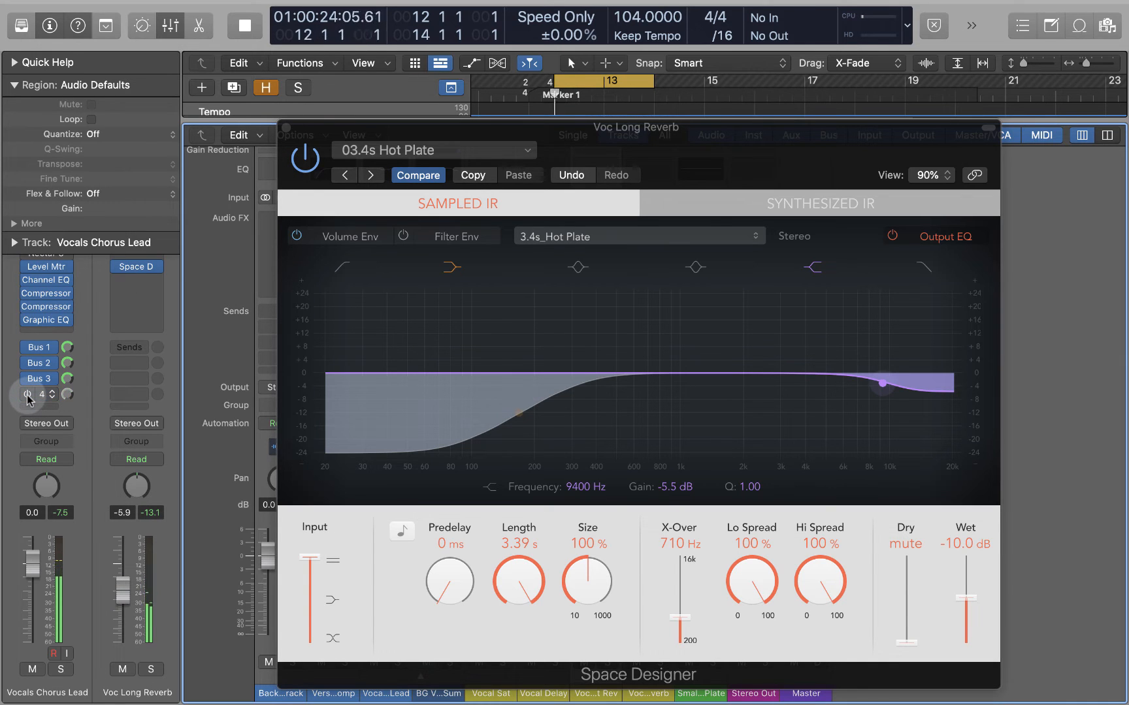
click(27, 395)
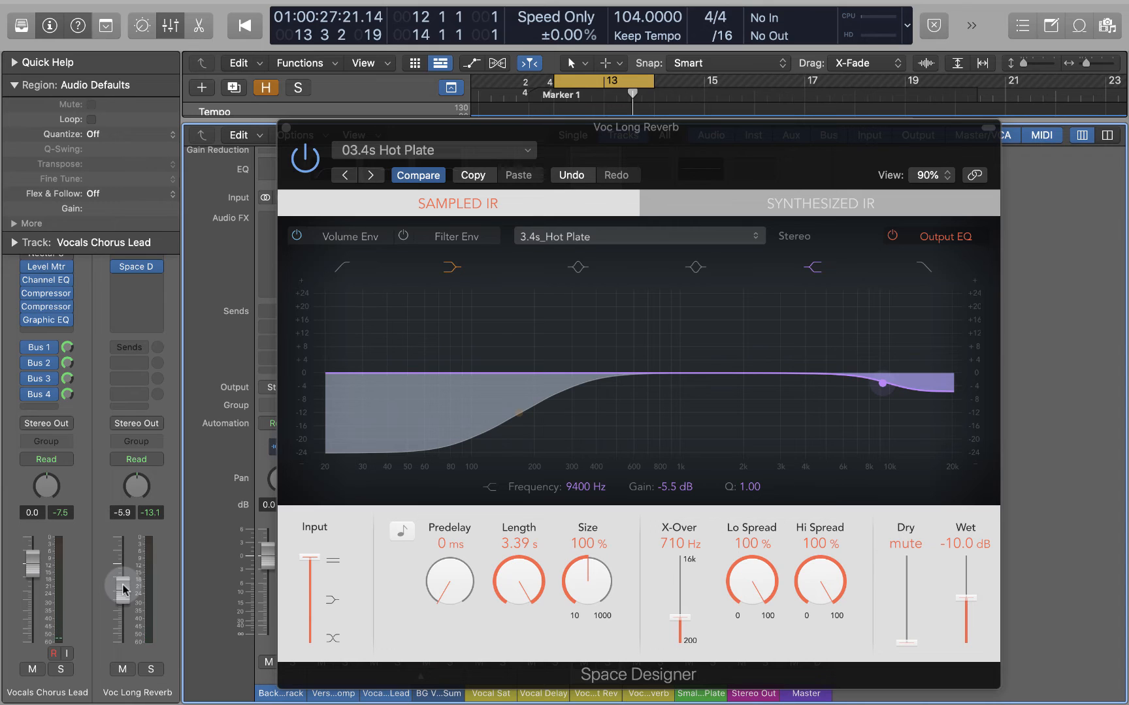
drag(122, 586, 118, 556)
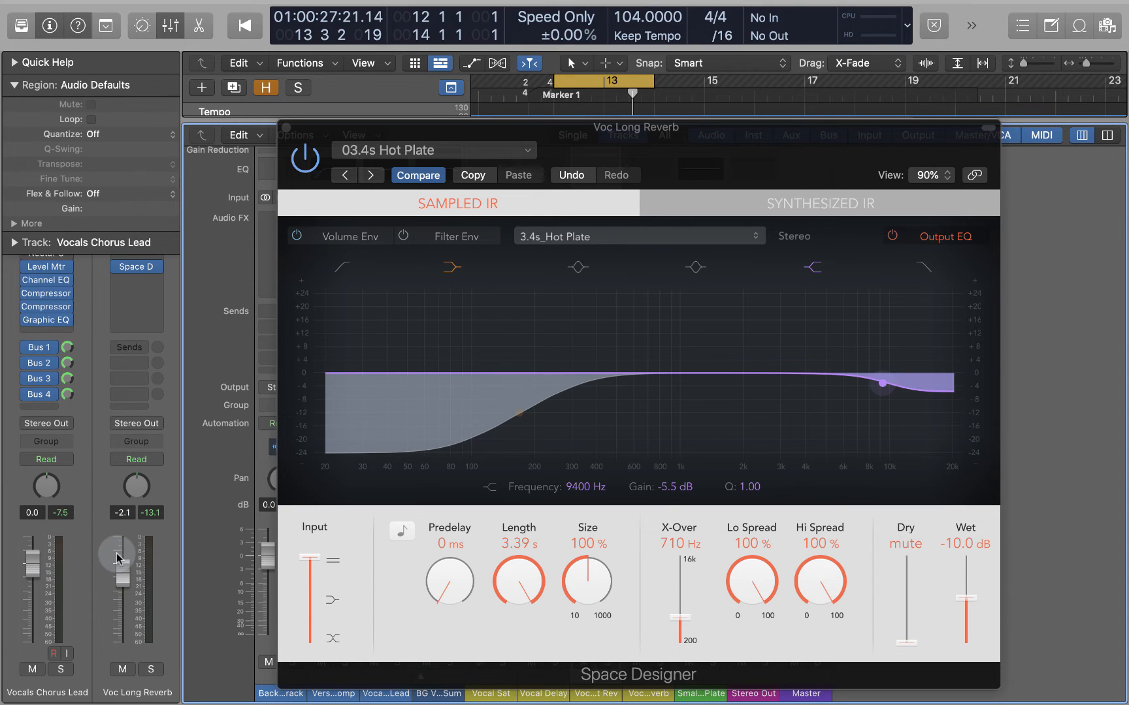
key(space)
drag(118, 556, 123, 573)
key(space)
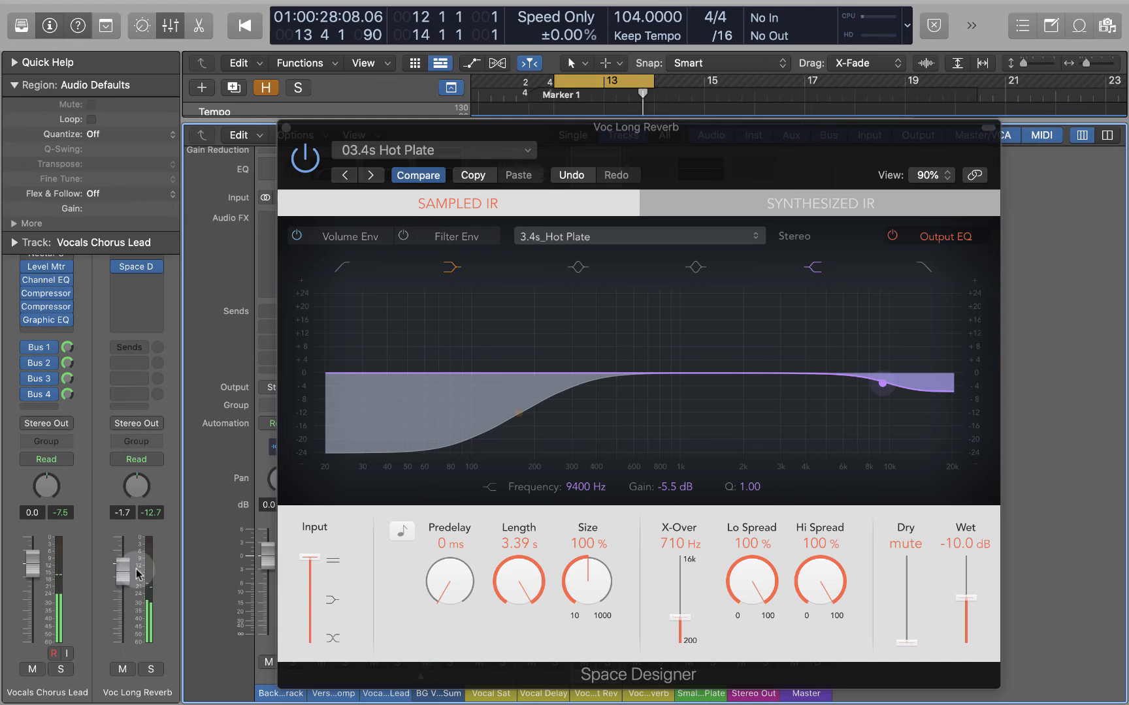
Step: Set the Predelay of the Voc Long Reverb's Space Designer to 30 ms and close the plug-in window
click(784, 156)
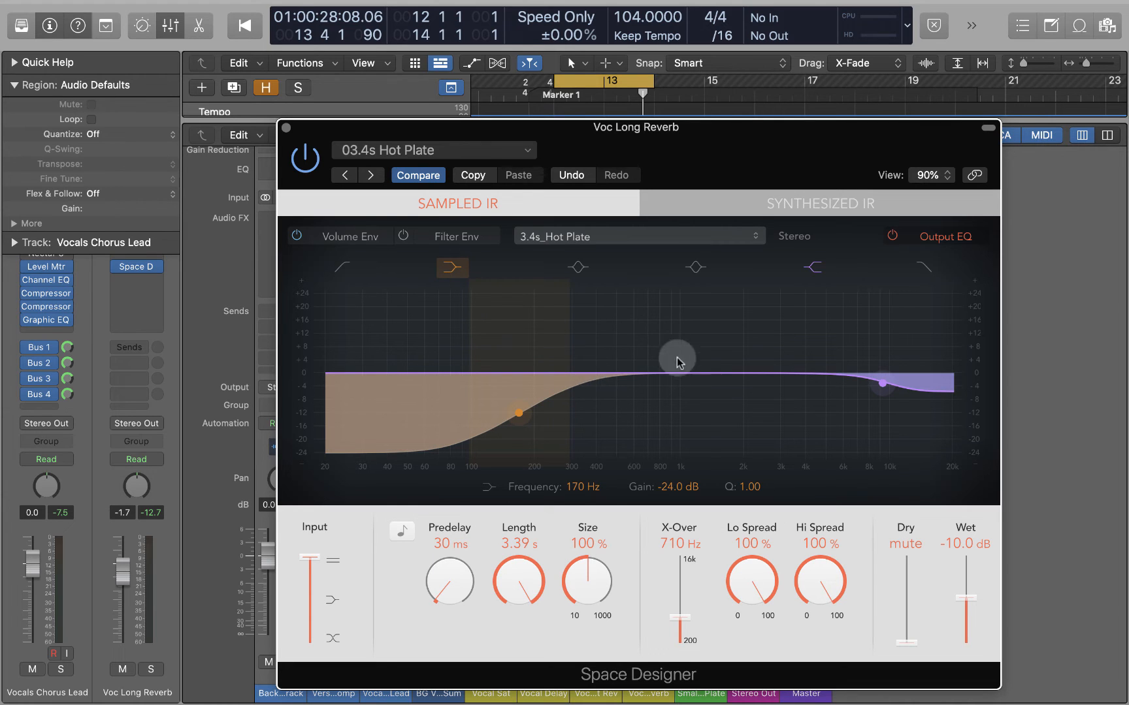
drag(743, 138, 752, 128)
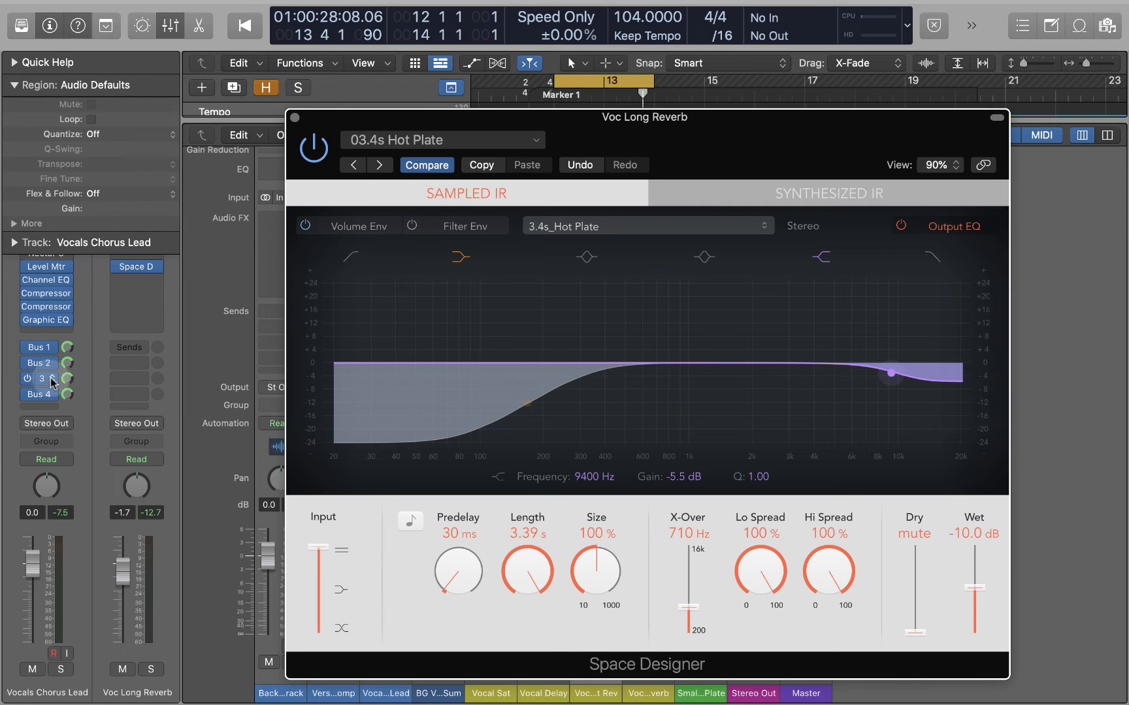
drag(648, 130, 624, 139)
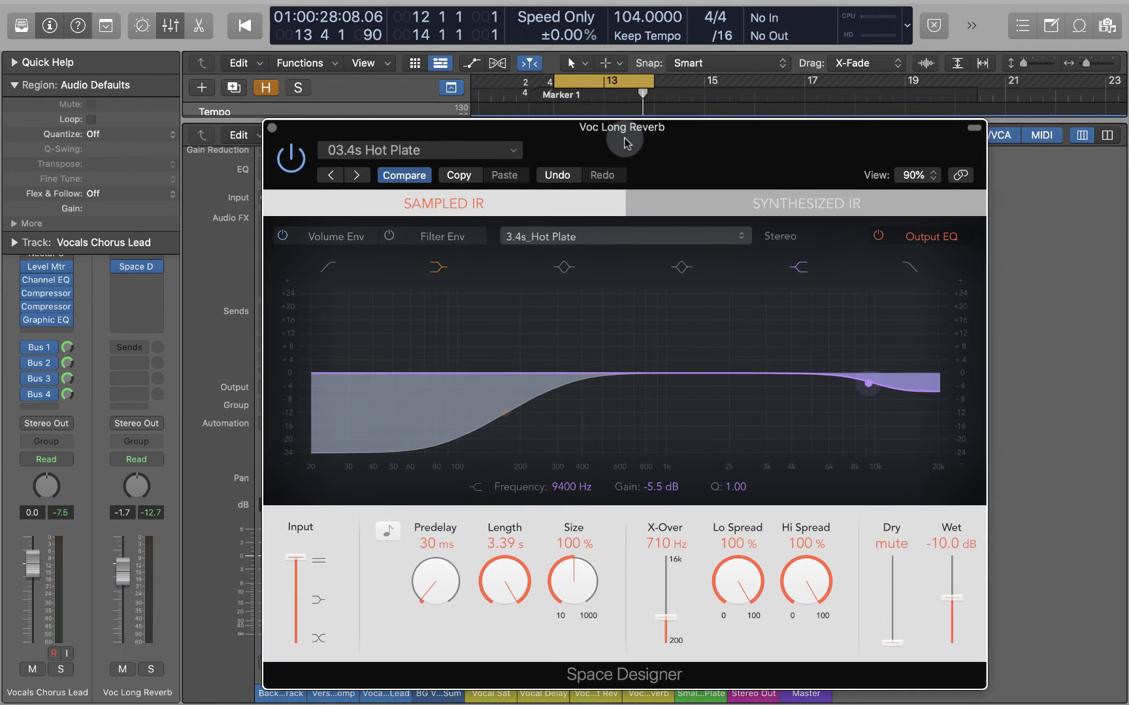
click(271, 128)
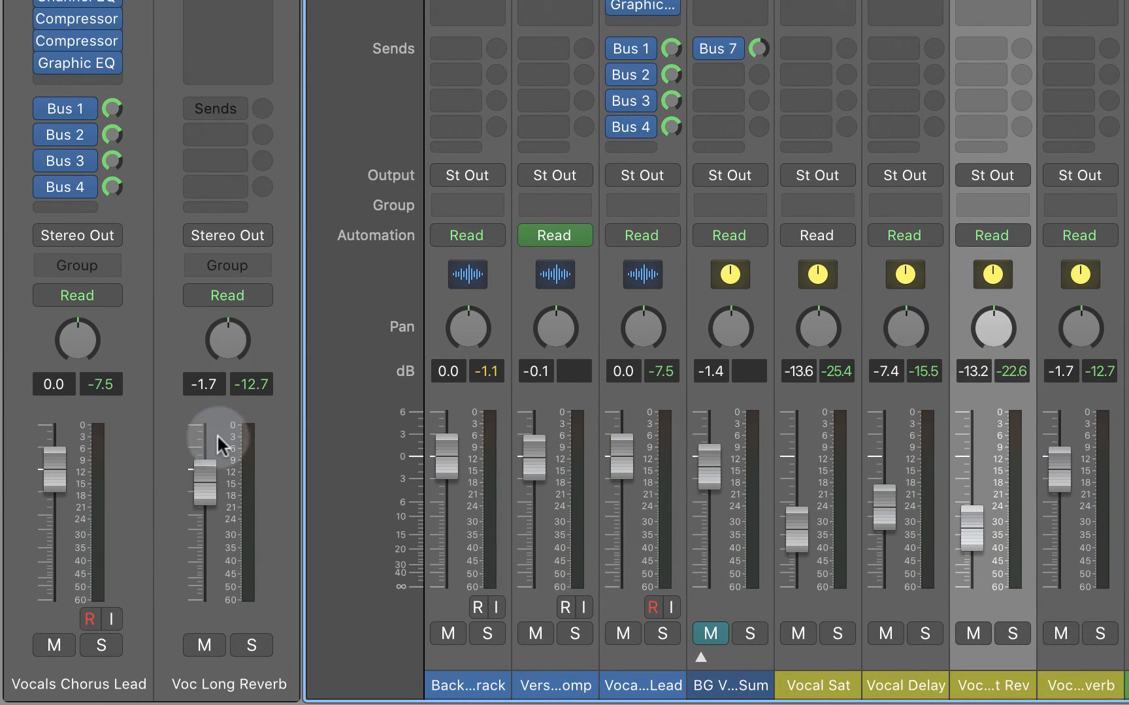
Step: Open the Space Designer on Voc Short Rev, set its Predelay to 30 ms and close the plug-in window
click(108, 157)
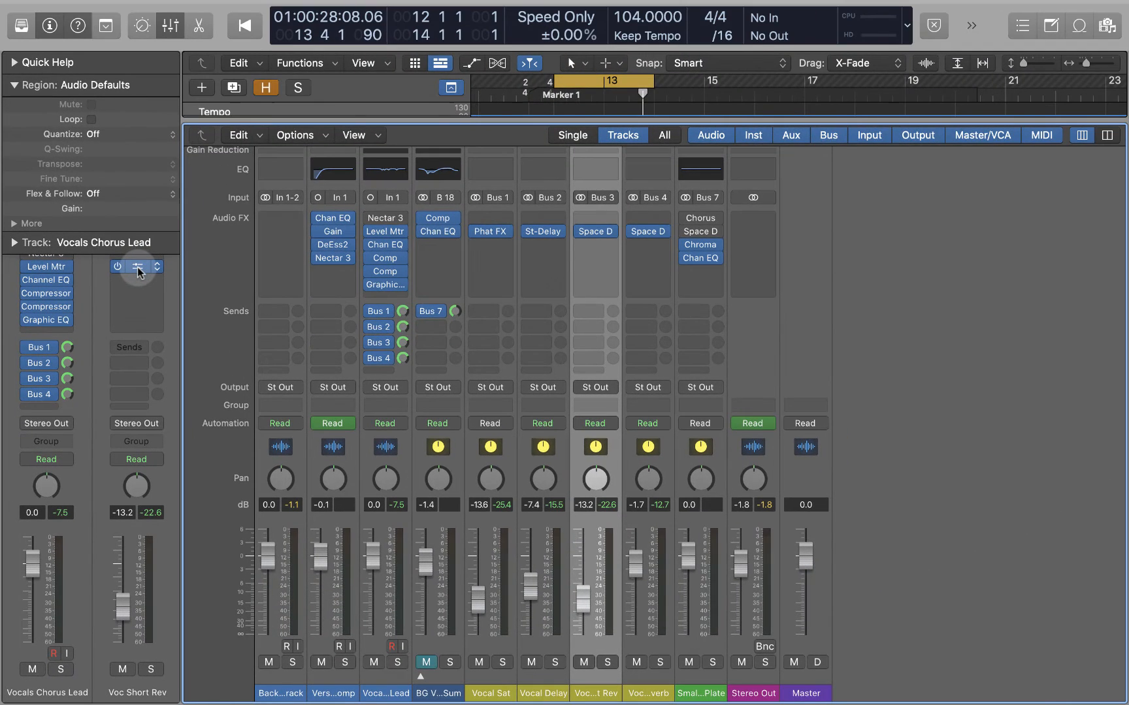
click(138, 268)
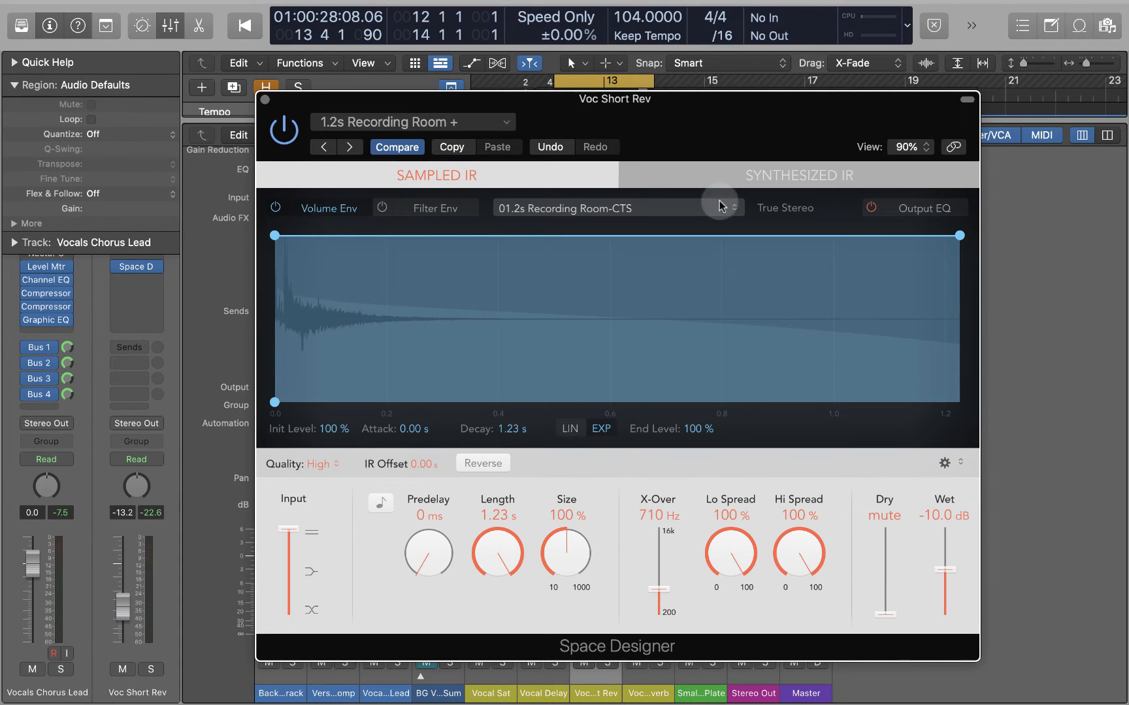
drag(746, 148, 723, 119)
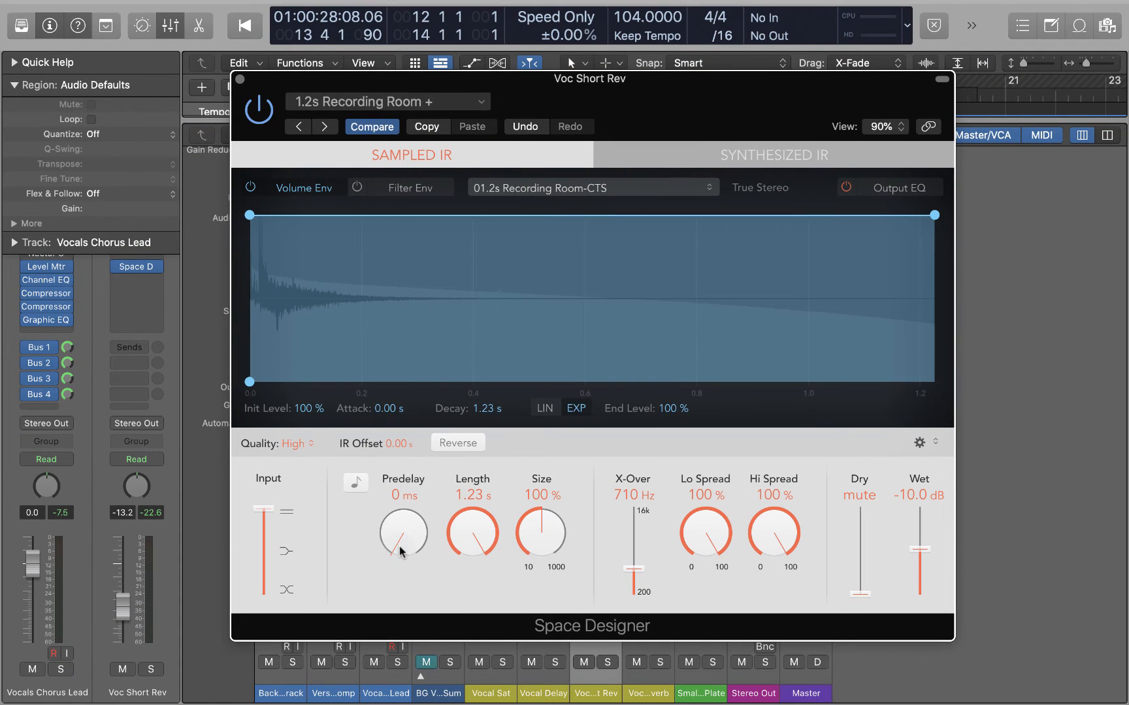
drag(401, 551, 397, 542)
drag(686, 107, 696, 121)
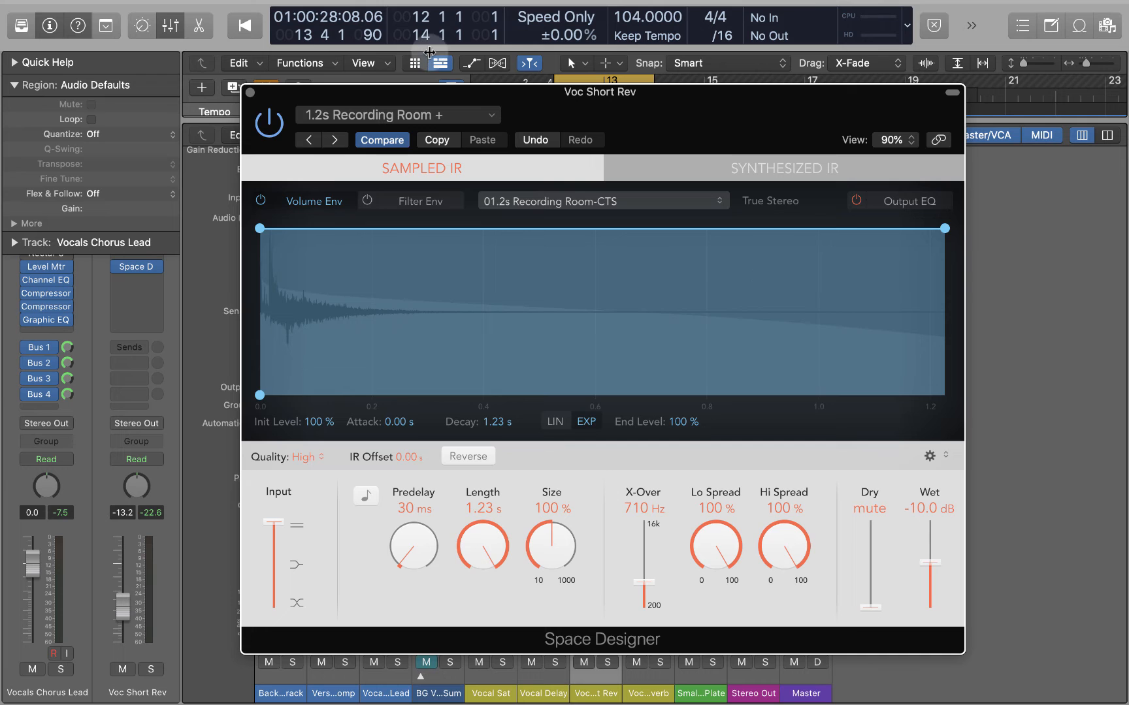
click(250, 93)
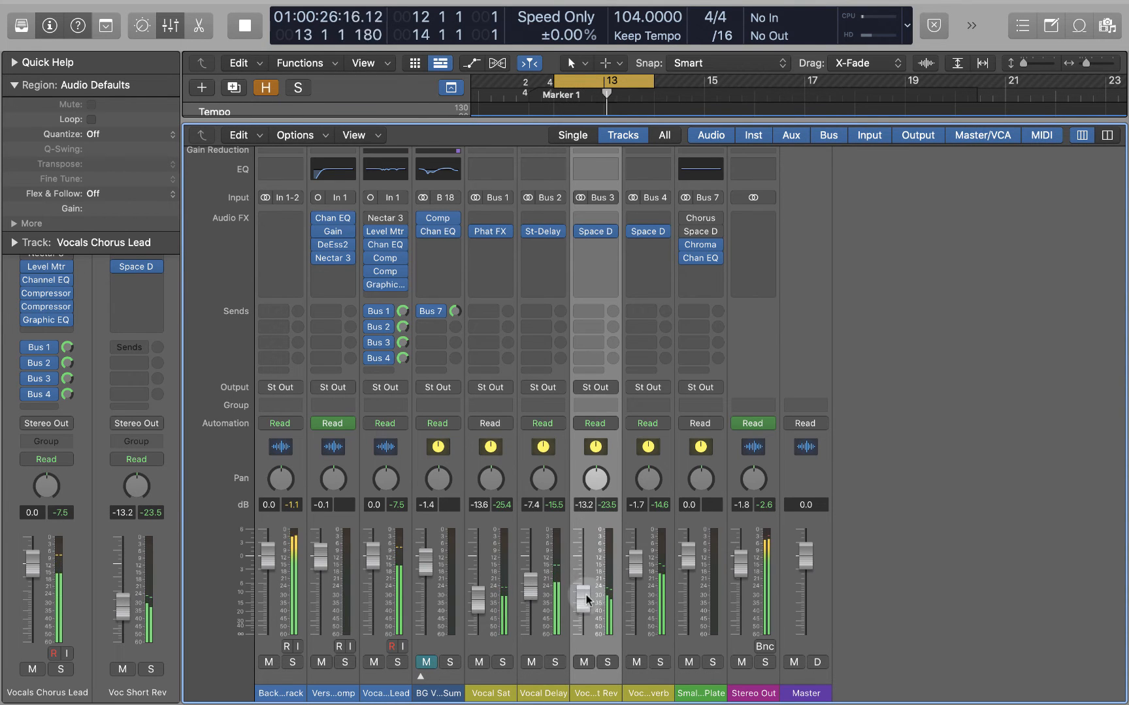
Step: Lower the Voc Long Reverb fader to -5.7 dB during playback and stop the song
drag(640, 567, 634, 594)
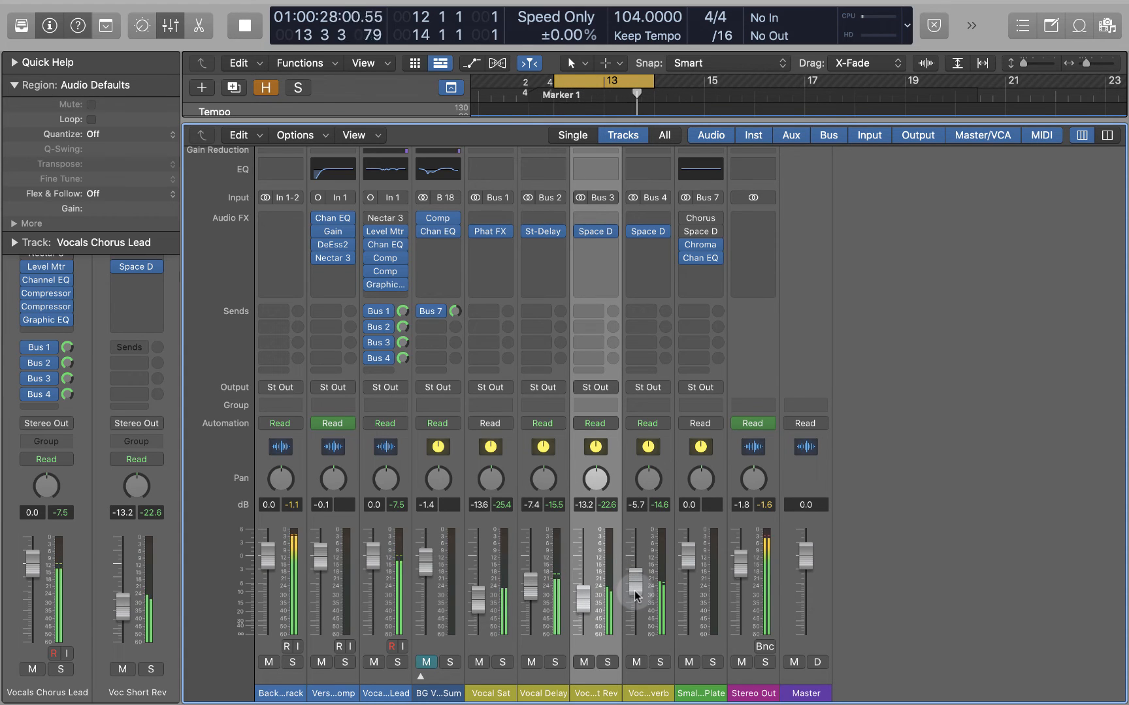
key(space)
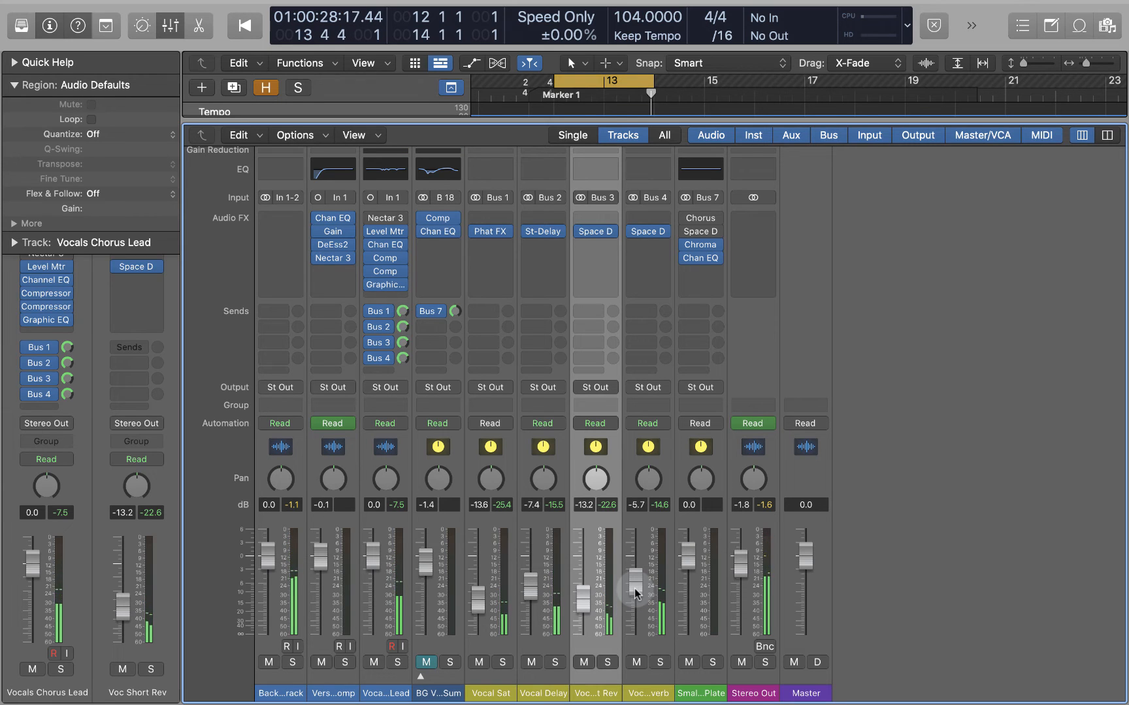
Step: Play the mix with all four Vocals Chorus Lead sends bypassed, and reactivate Bus 1 through Bus 4 one at a time
mouse_move(27, 351)
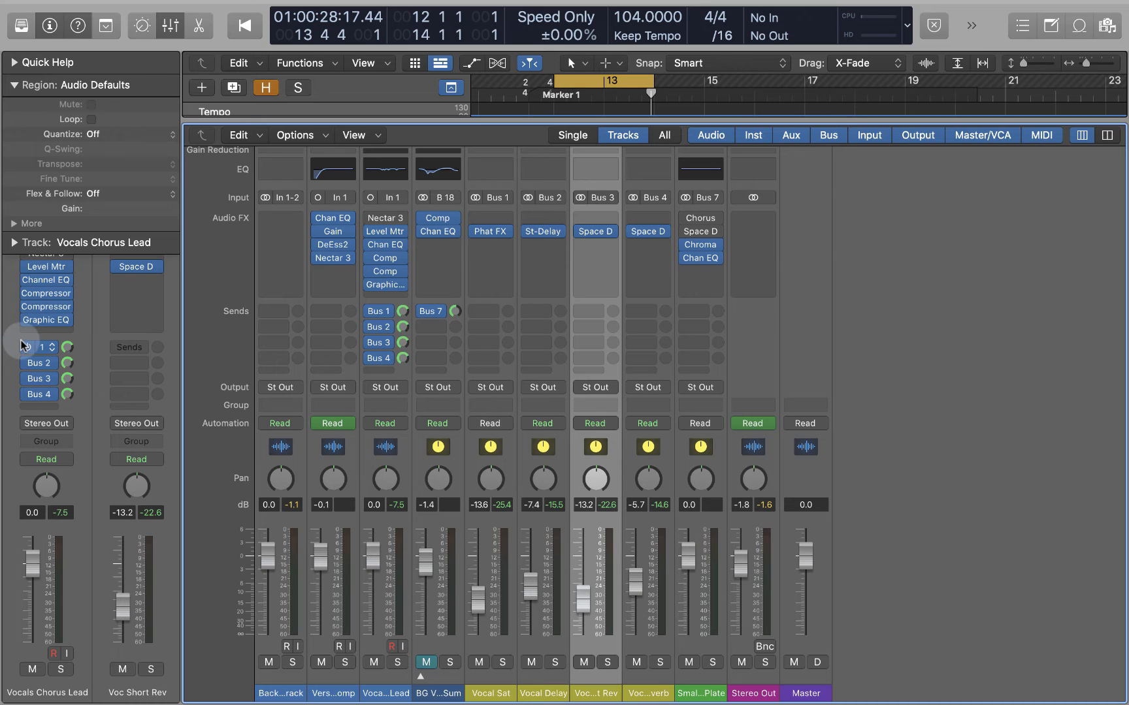
key(space)
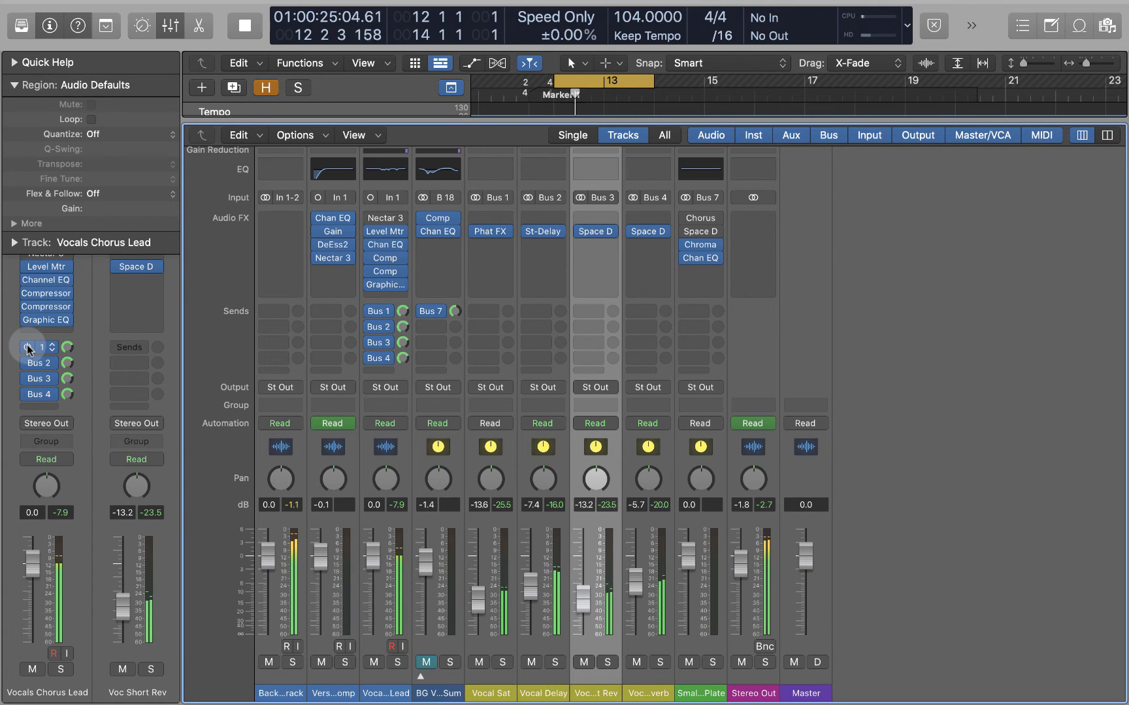
drag(31, 393, 28, 352)
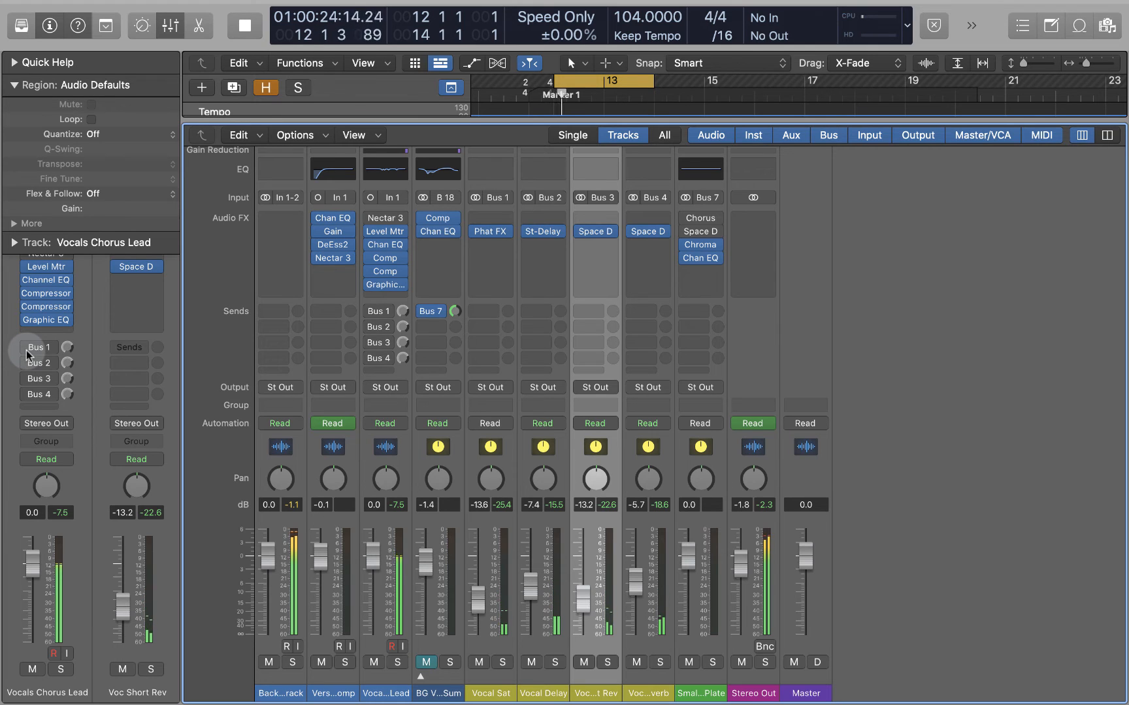
click(27, 350)
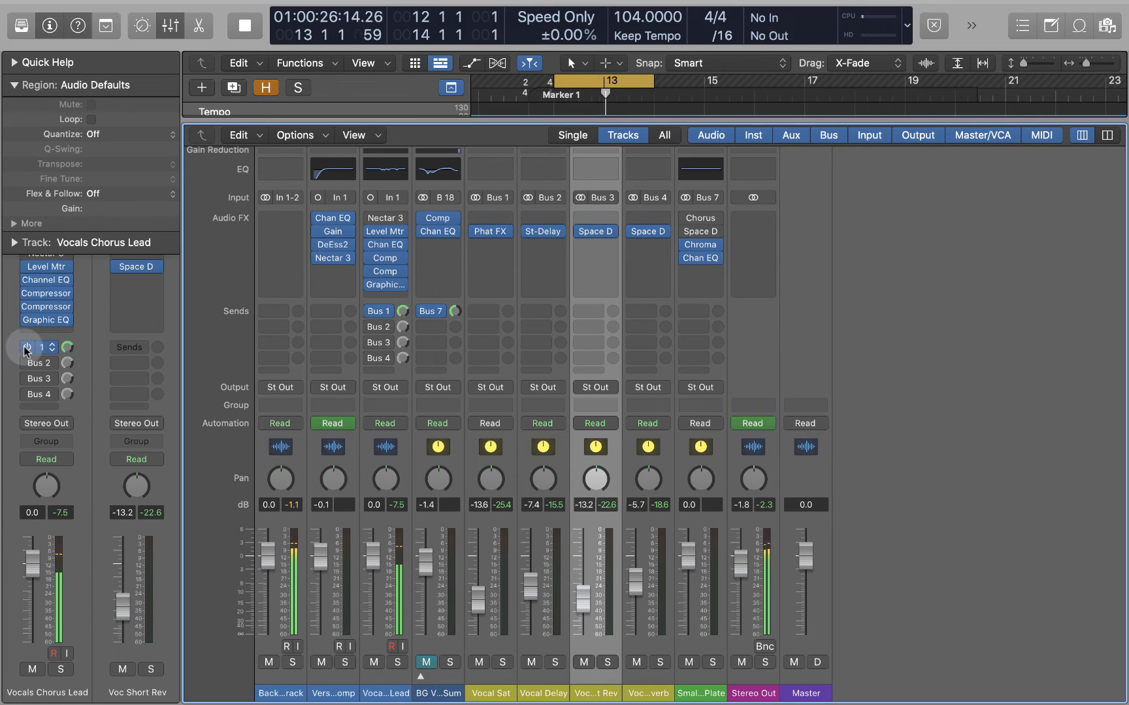
click(26, 363)
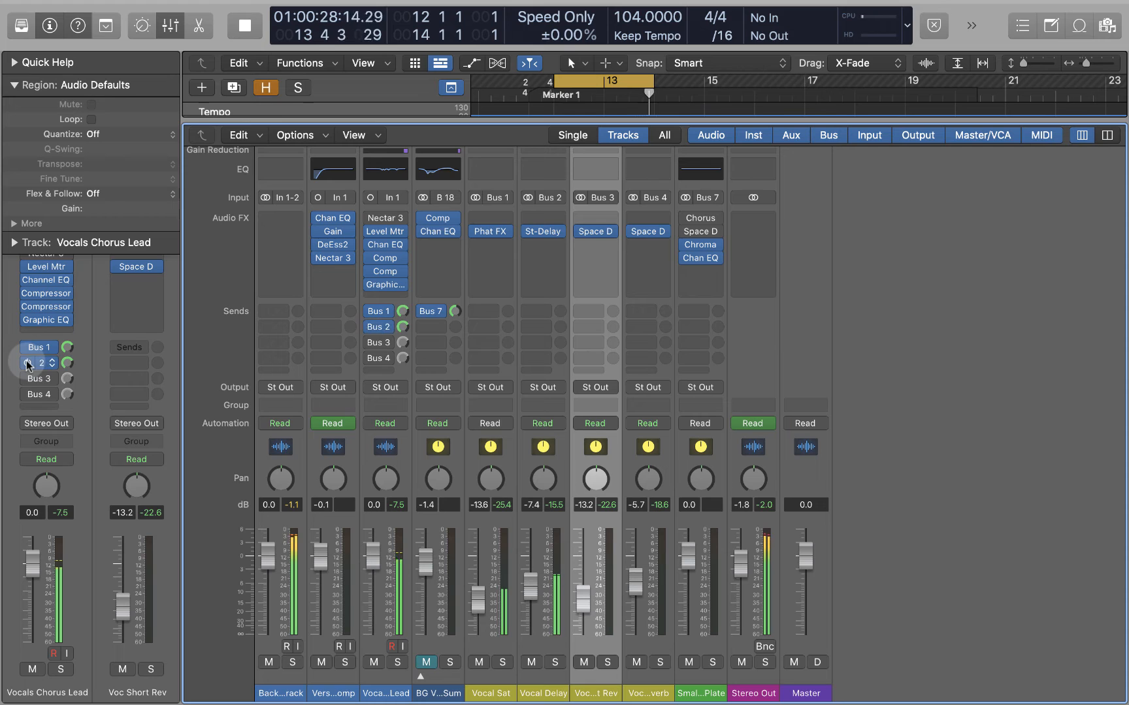
click(28, 378)
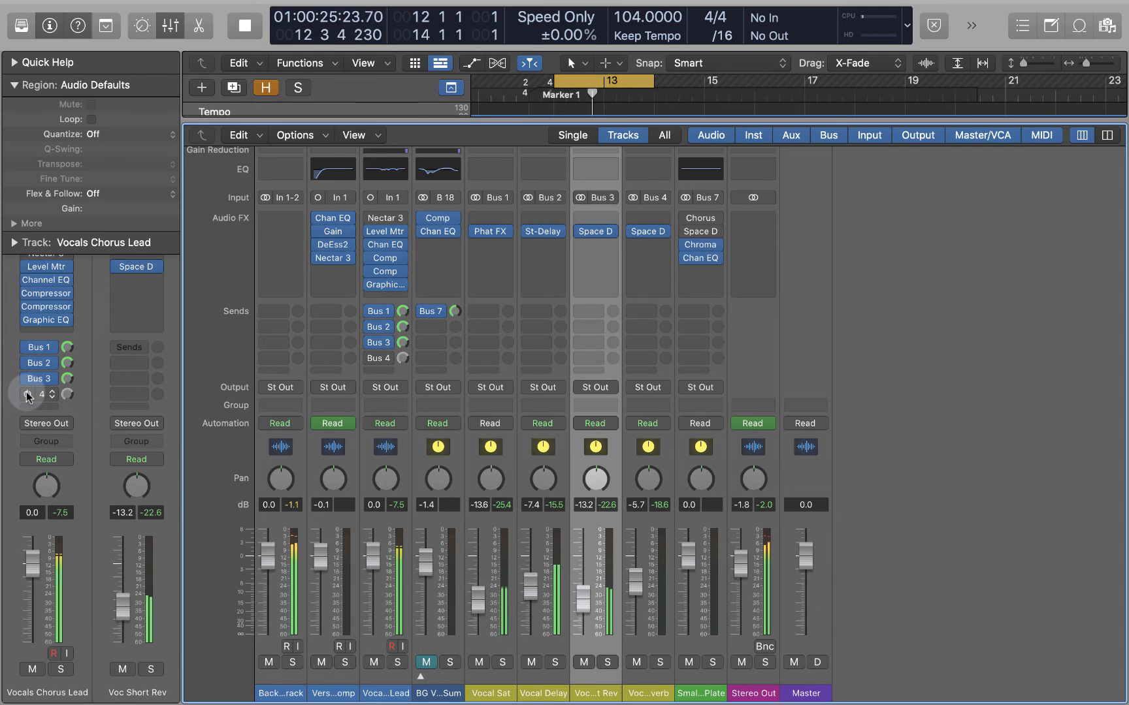
click(27, 395)
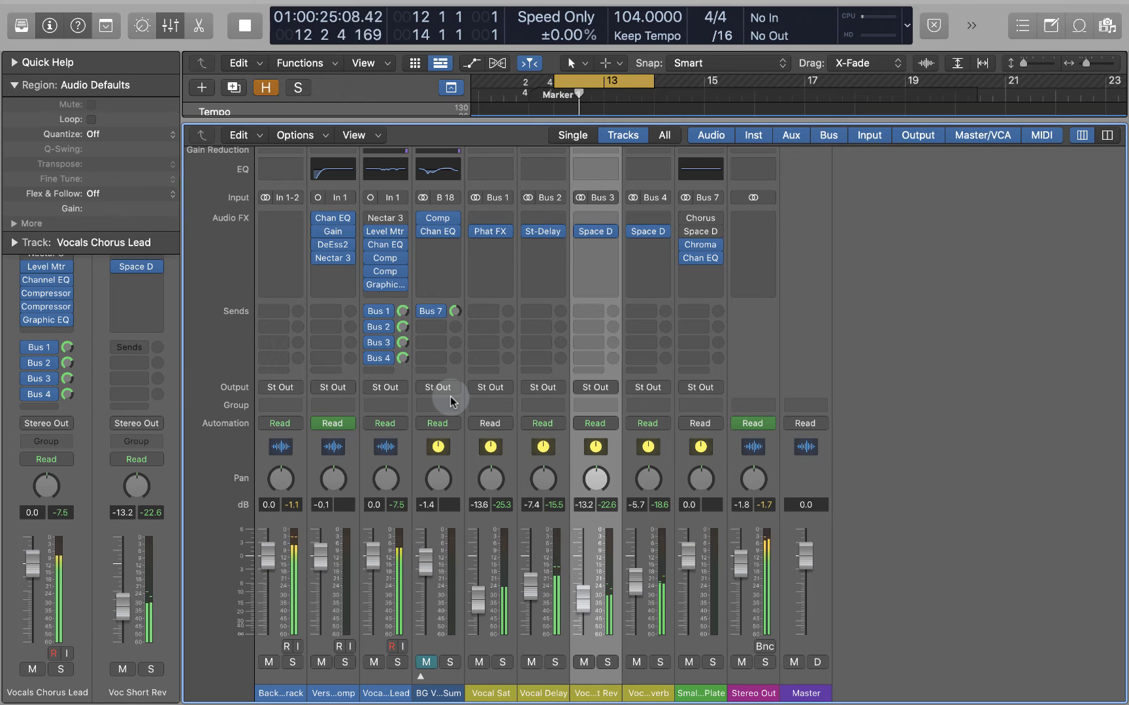
key(space)
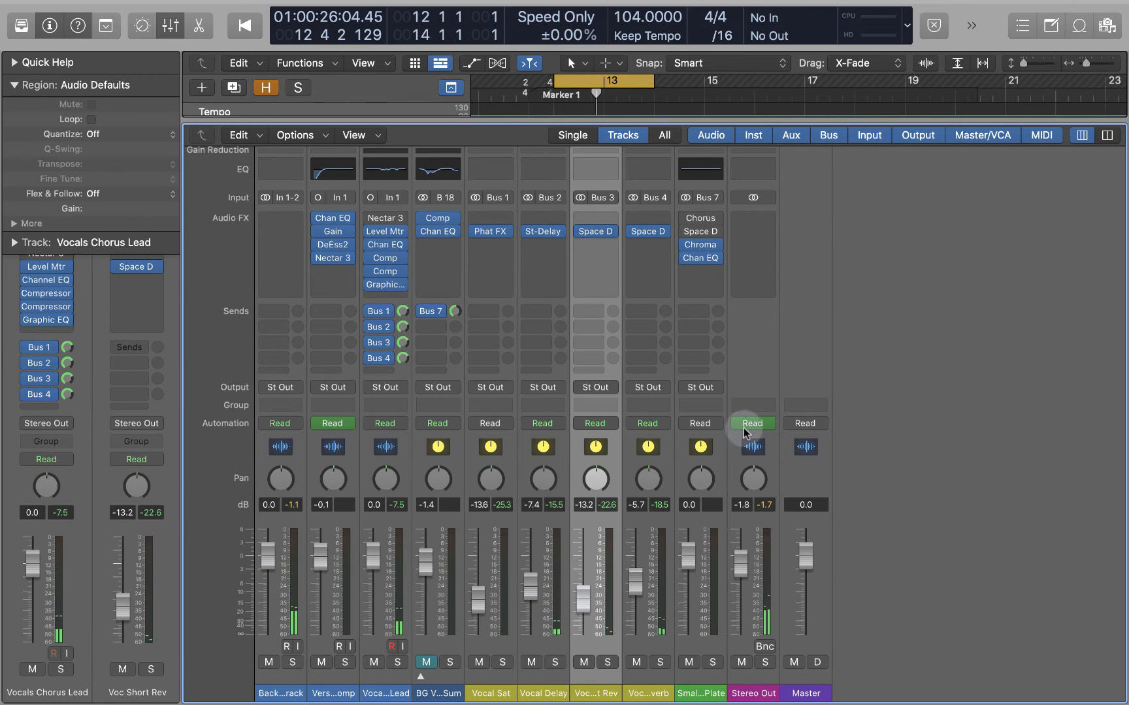
Step: Raise the effect faders to -0.9 dB on Vocal Sat, -1.1 on Vocal Delay, -1.0 on Voc Short Rev and 0.1 on Voc Long Reverb
drag(529, 589, 526, 552)
drag(587, 591, 620, 533)
drag(487, 599, 478, 566)
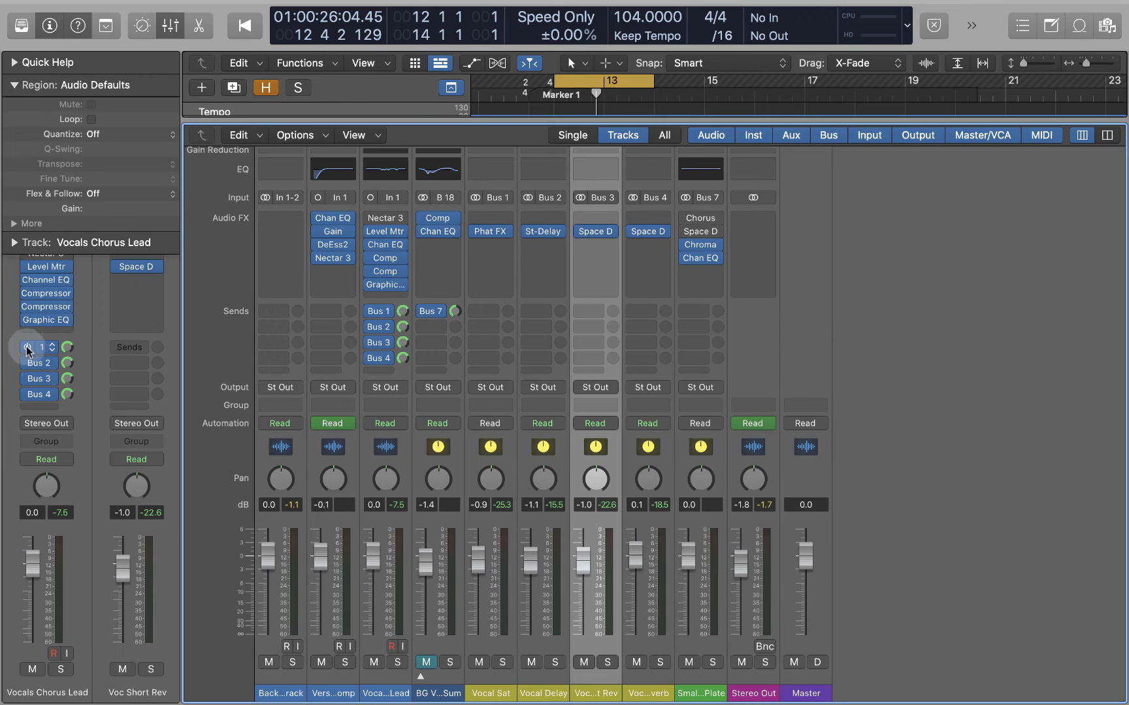
Step: Compare the playing mix with all four Vocals Chorus Lead sends bypassed and active at the raised effect levels
drag(28, 348, 28, 398)
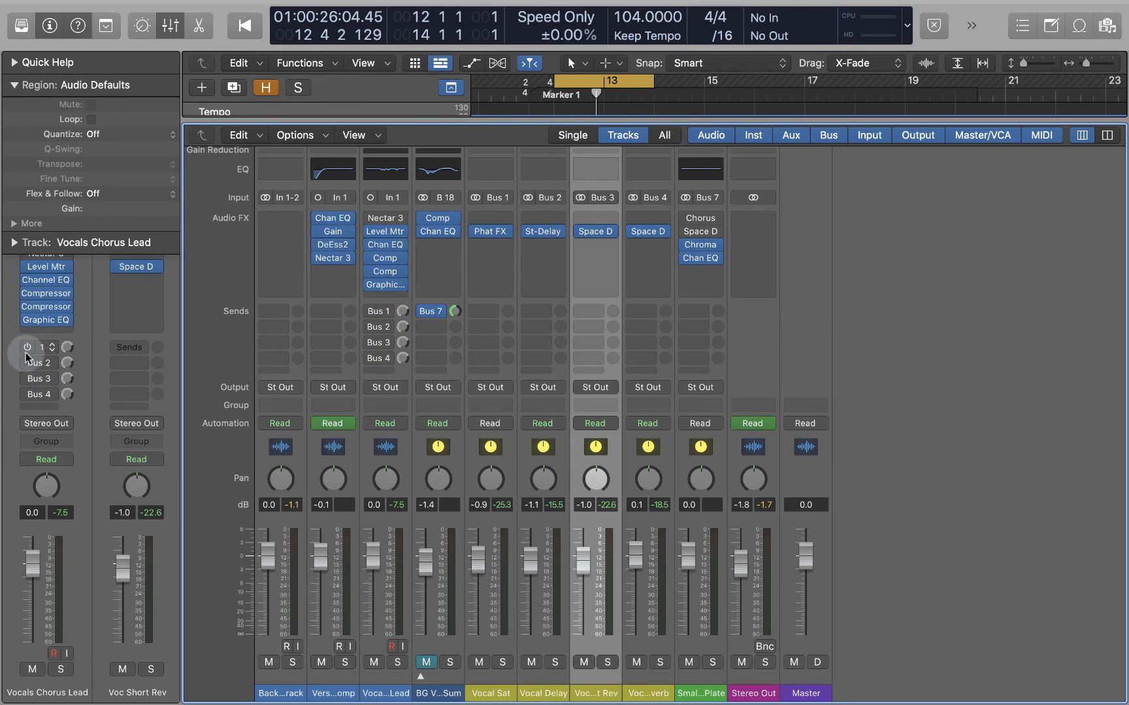
key(space)
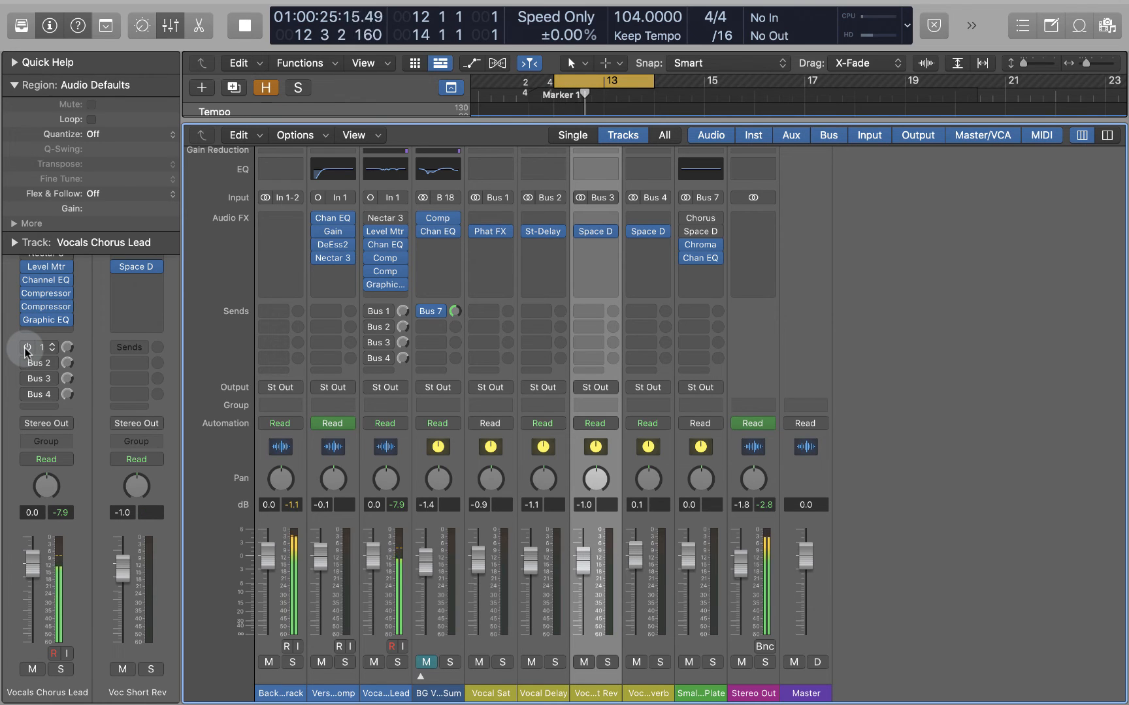
drag(27, 350, 27, 402)
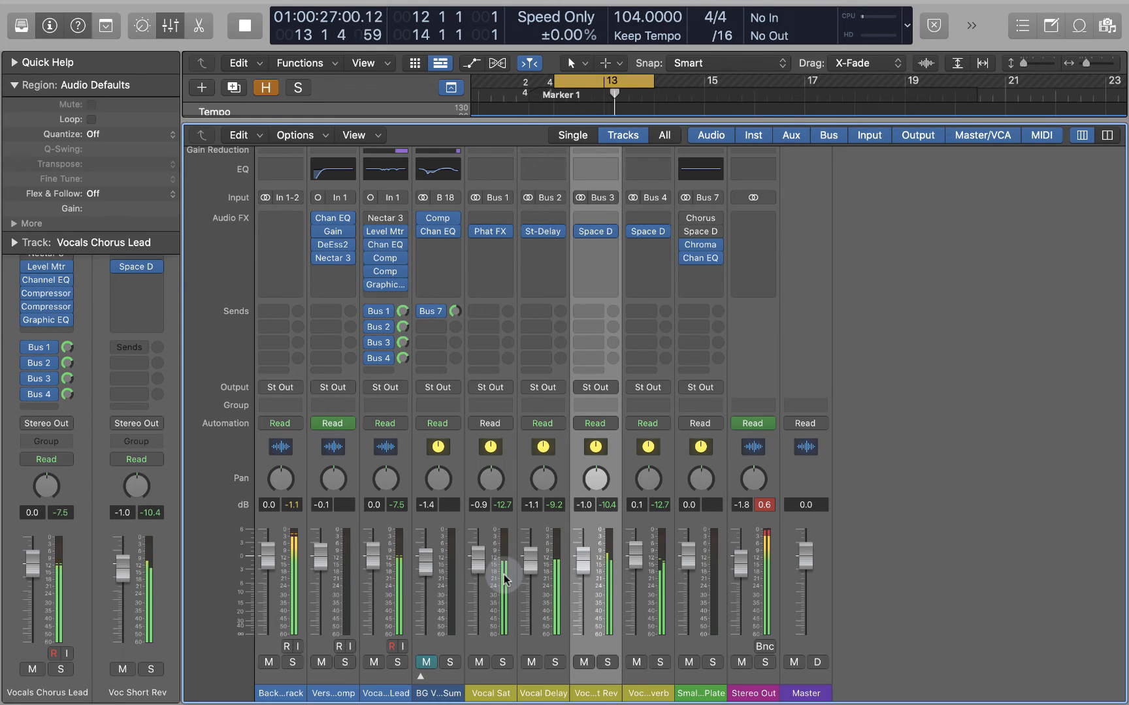
key(space)
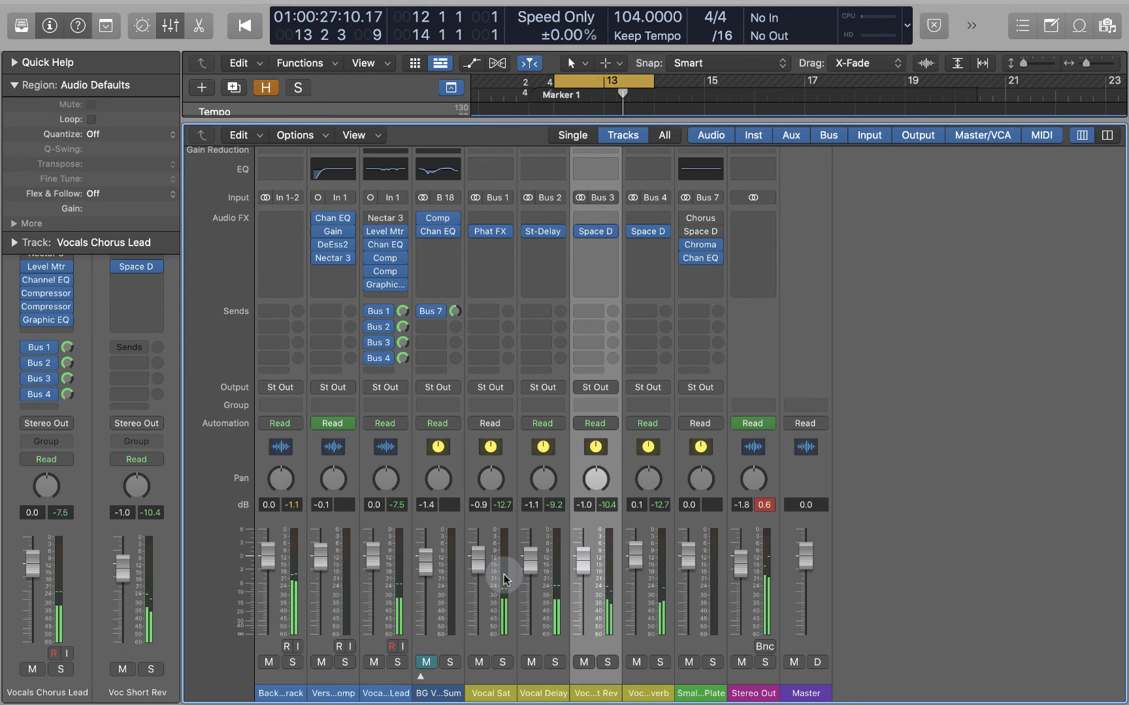
Step: Lower Vocal Sat and Vocal Delay to -7.4 dB and both vocal reverbs to -8.8 dB, and start playback
drag(484, 573, 486, 602)
drag(539, 561, 630, 626)
drag(581, 581, 581, 597)
key(space)
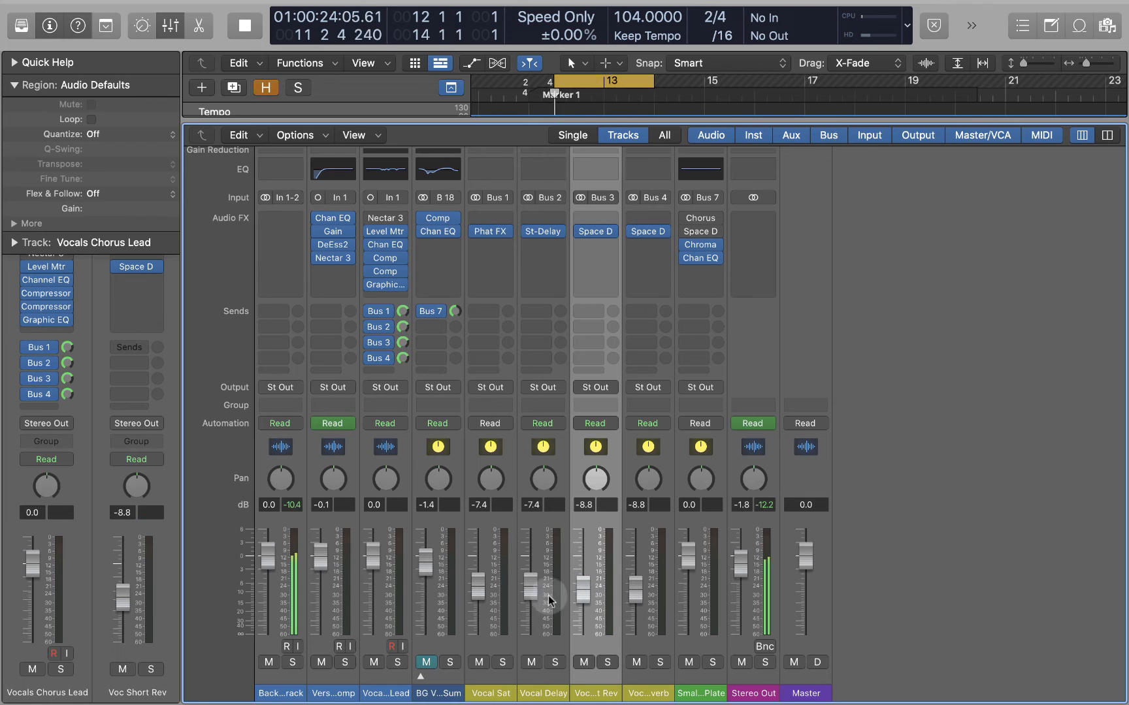
Step: Balance the effects during playback at -13.4 dB for Vocal Sat, -9.6 for Vocal Delay, -5.3 for Voc Short Rev and -6.8 for Voc Long Reverb
drag(480, 591, 479, 604)
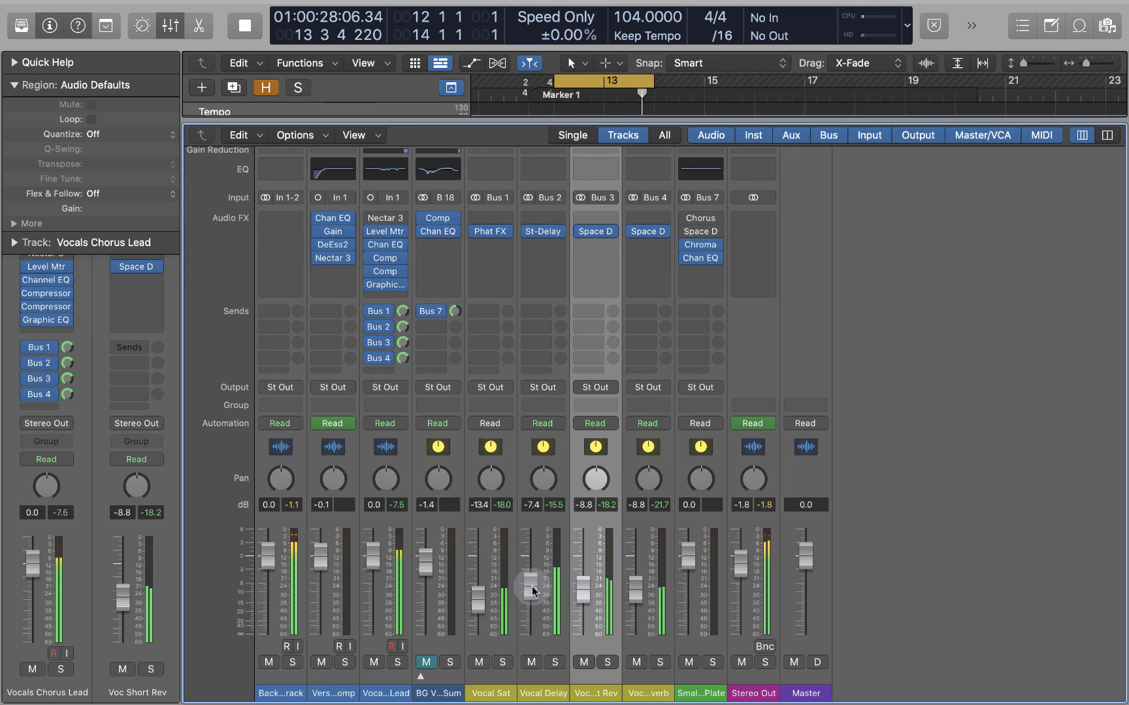
mouse_move(637, 591)
mouse_down()
mouse_move(637, 578)
mouse_move(581, 566)
mouse_move(580, 537)
mouse_move(580, 575)
mouse_move(635, 591)
mouse_up()
drag(530, 582, 582, 580)
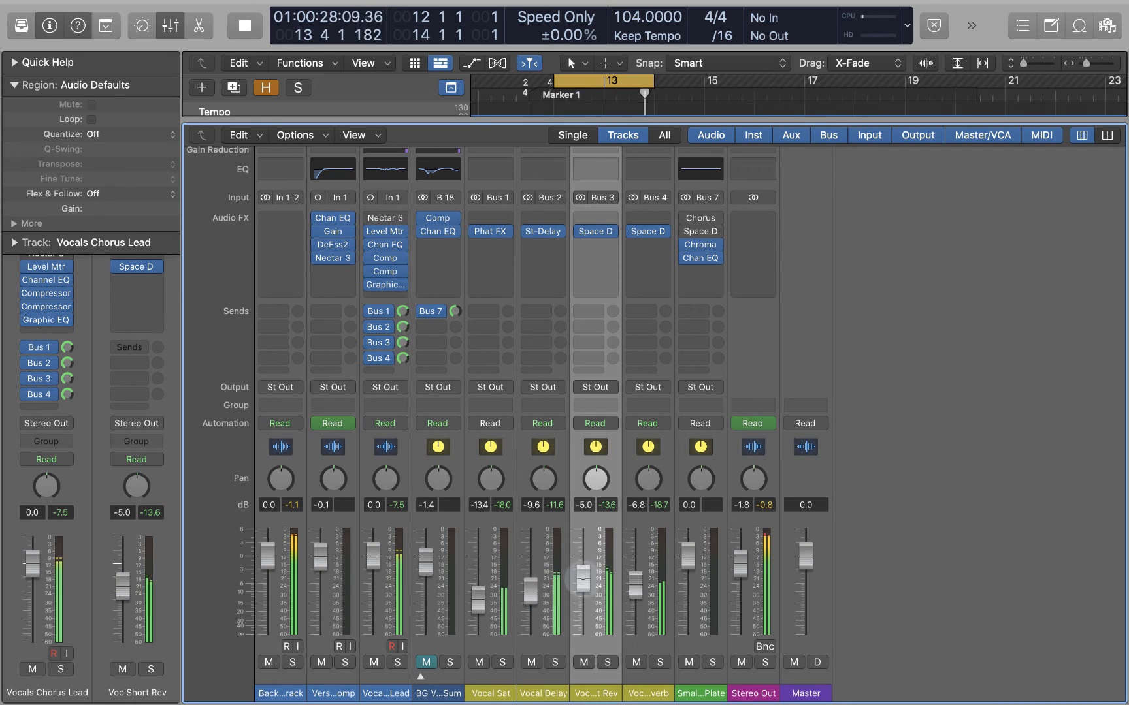
key(space)
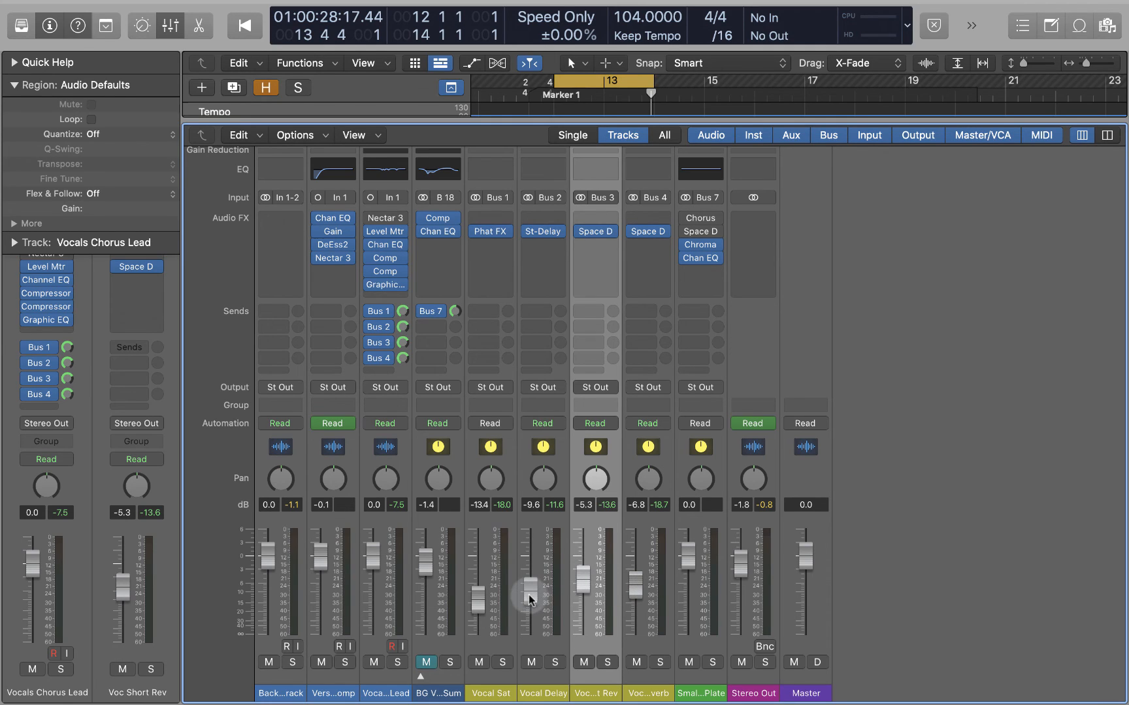
Step: Try Vocal Delay at -4.2 dB and Vocal Sat at -4.4 dB, and pull them down to -10.2 dB and -31.0 dB
drag(528, 594, 528, 569)
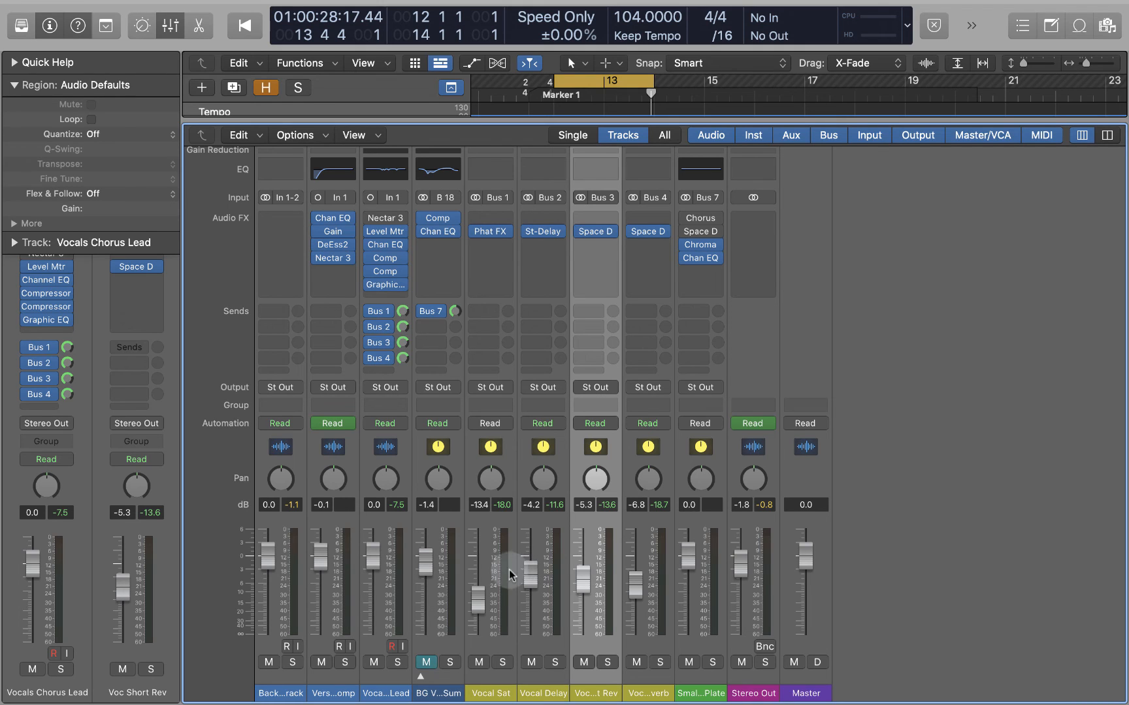
drag(478, 599, 470, 556)
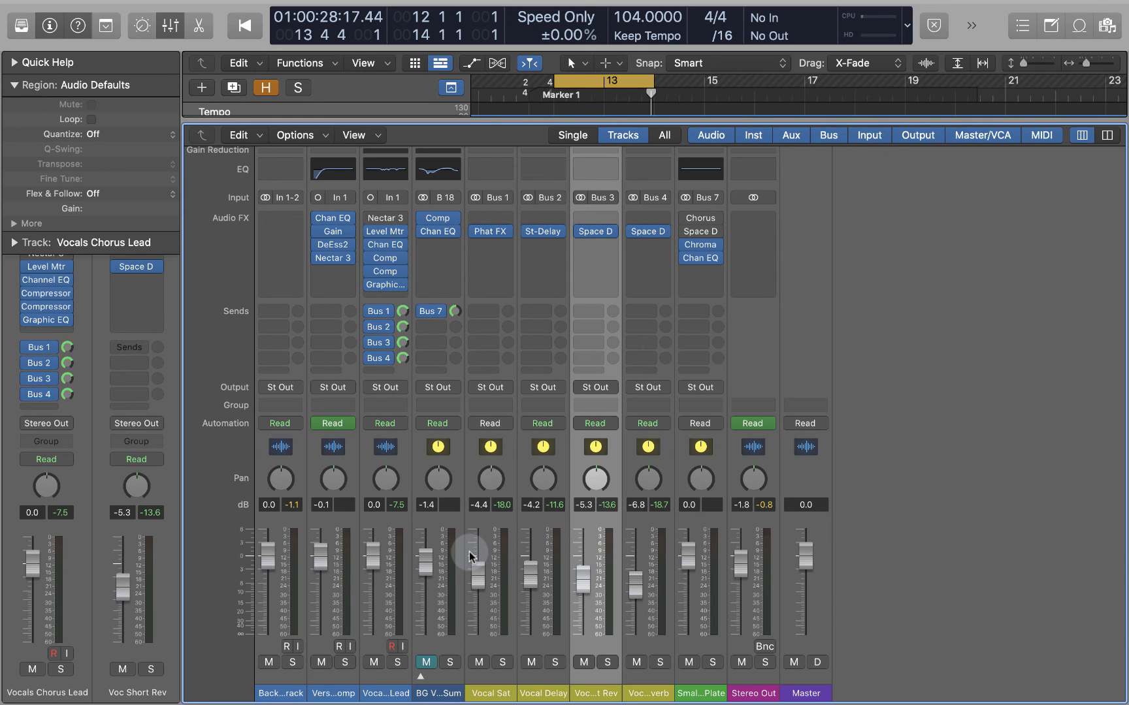
drag(470, 579, 476, 632)
drag(529, 588, 478, 622)
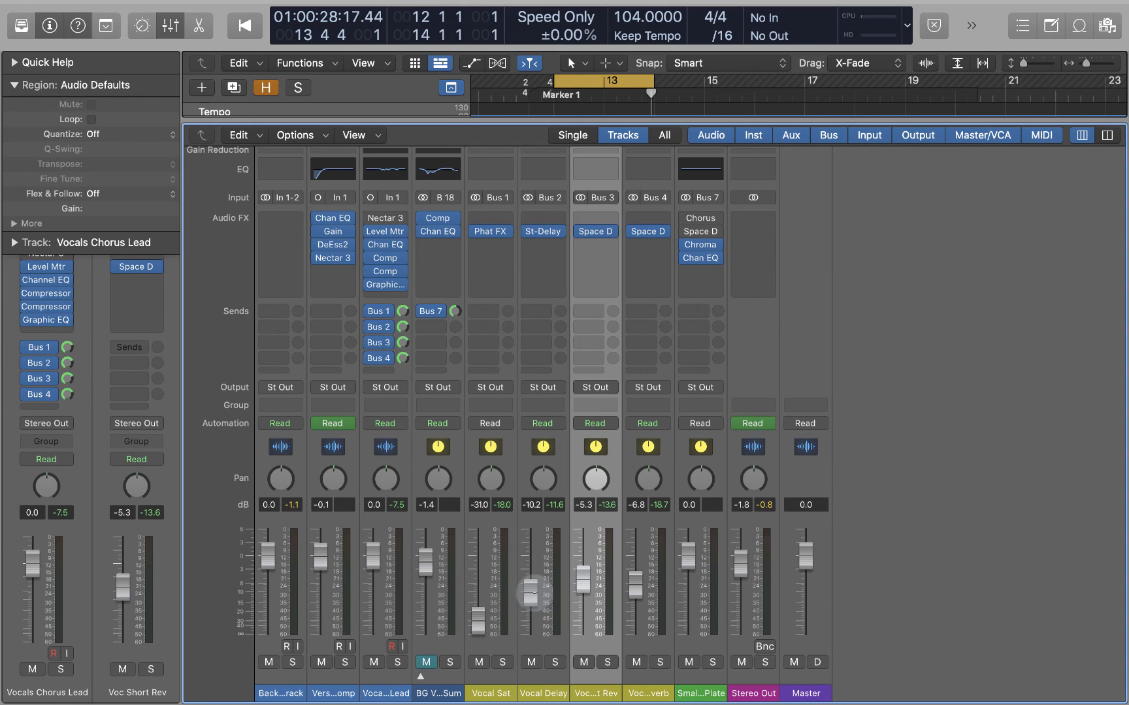
Step: Set Vocal Delay to -9.8 dB and lower the Voc Short Rev fader to -14.6 dB and Voc Long Reverb to -12.6 dB
mouse_move(531, 592)
mouse_down()
mouse_move(529, 566)
mouse_move(527, 599)
mouse_up()
drag(527, 596, 527, 593)
drag(584, 579, 584, 581)
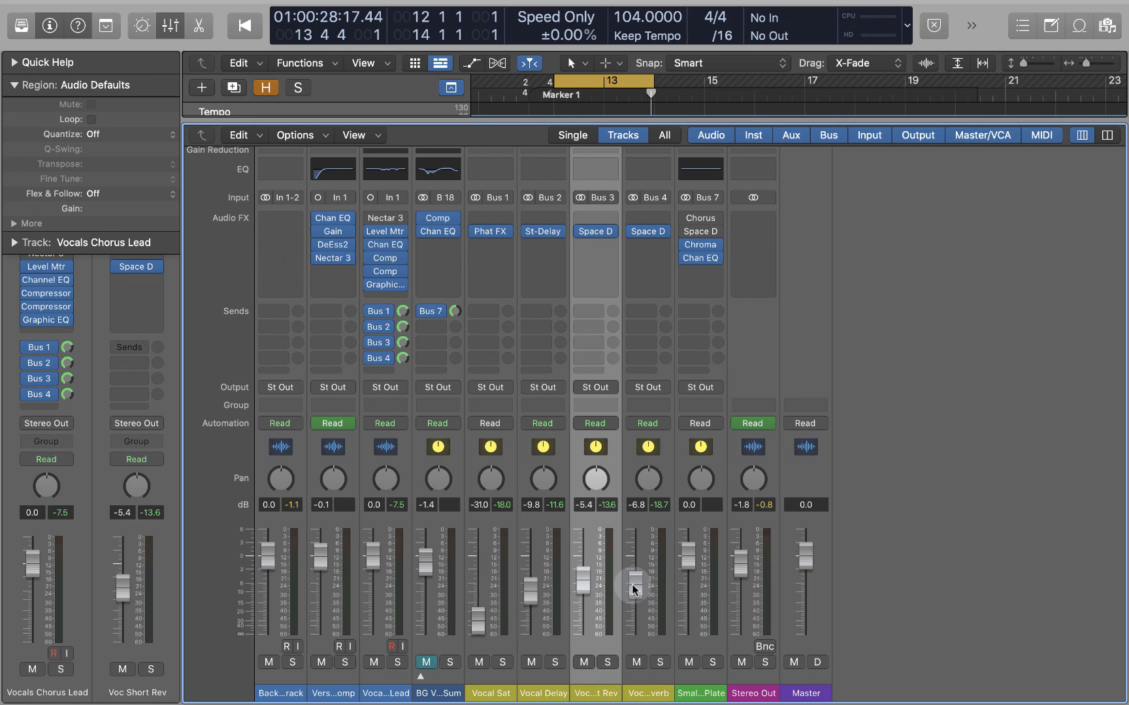
drag(634, 588, 581, 620)
Step: Audition the mix with Vocal Delay at -11.8 dB and Vocal Sat raised to -3.9 dB
key(space)
drag(527, 594, 474, 532)
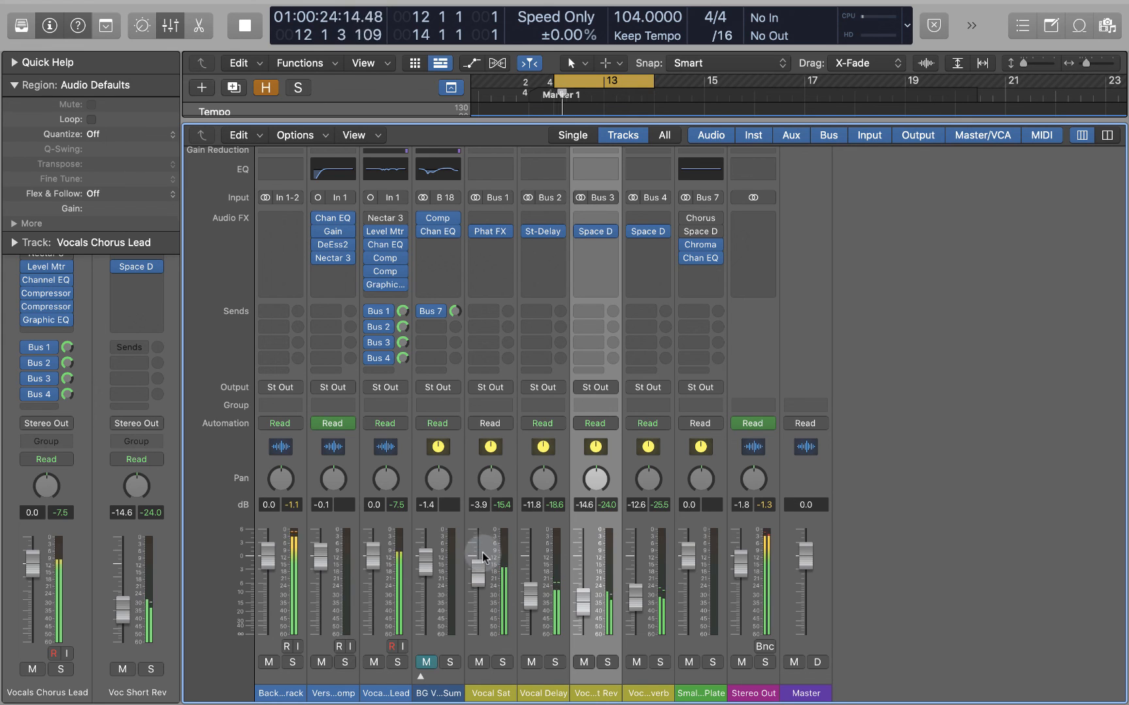
key(space)
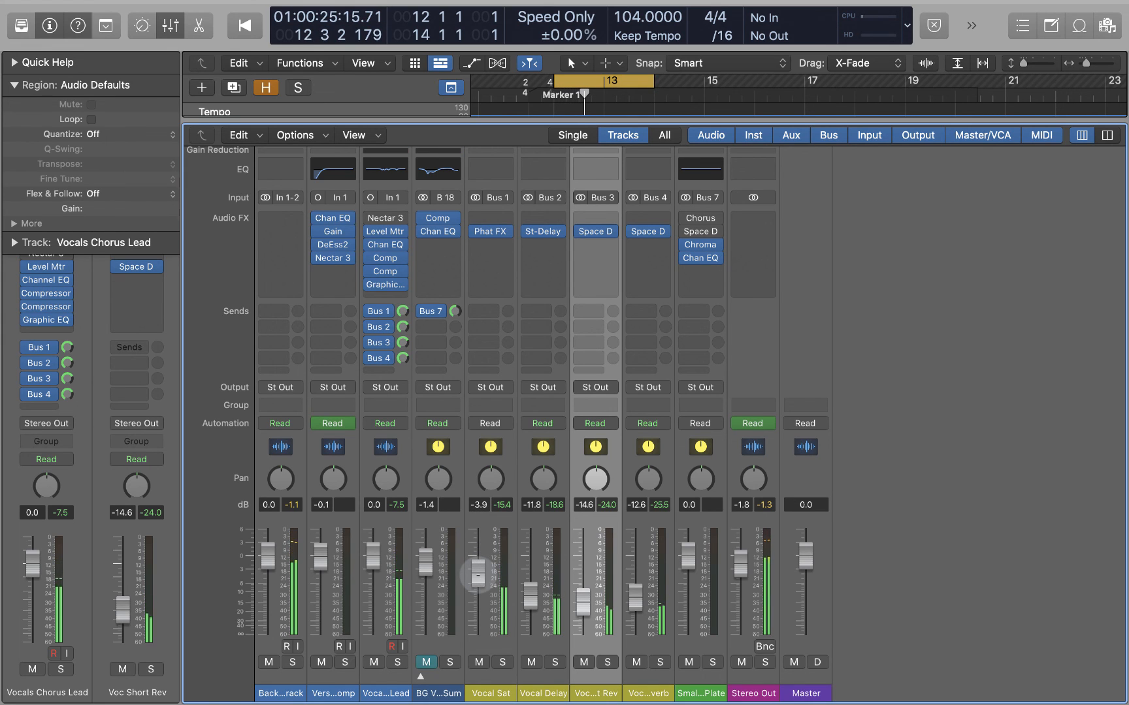
Step: Lower Vocal Sat to -16.0 dB and Vocal Delay to -16.8 dB, and play the mix
drag(476, 574, 534, 628)
key(space)
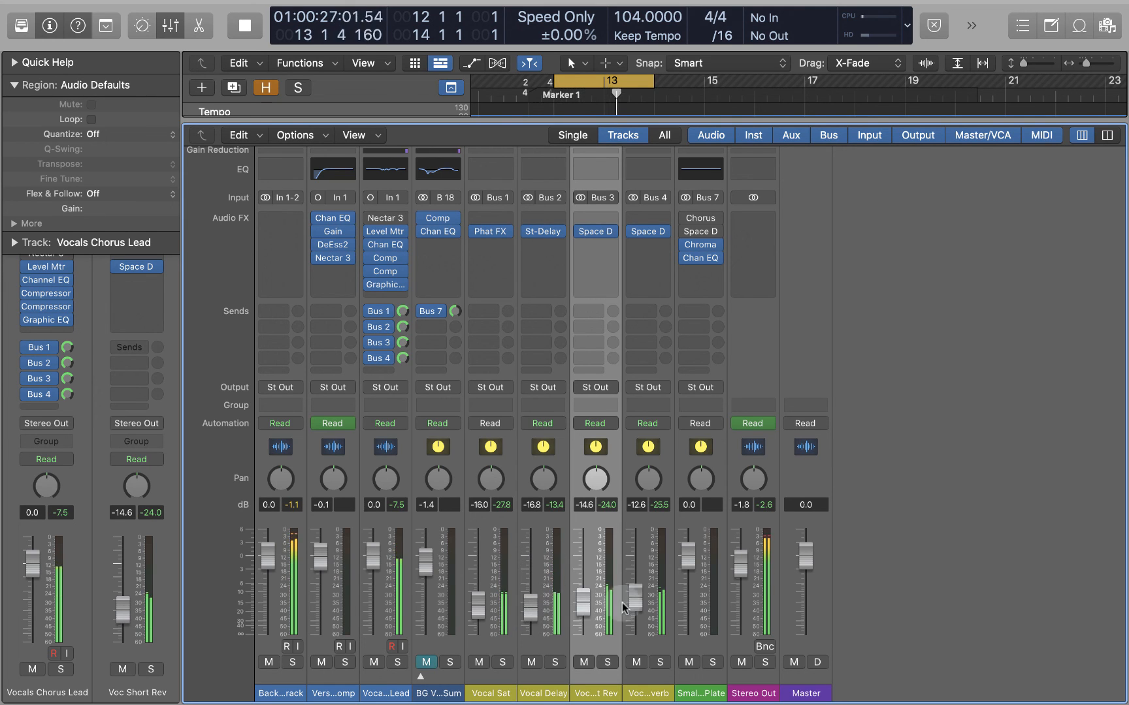
Step: Audition the mix with Voc Short Rev raised to -3.2 dB and Voc Long Reverb to -2.2 dB
drag(597, 592, 581, 540)
key(space)
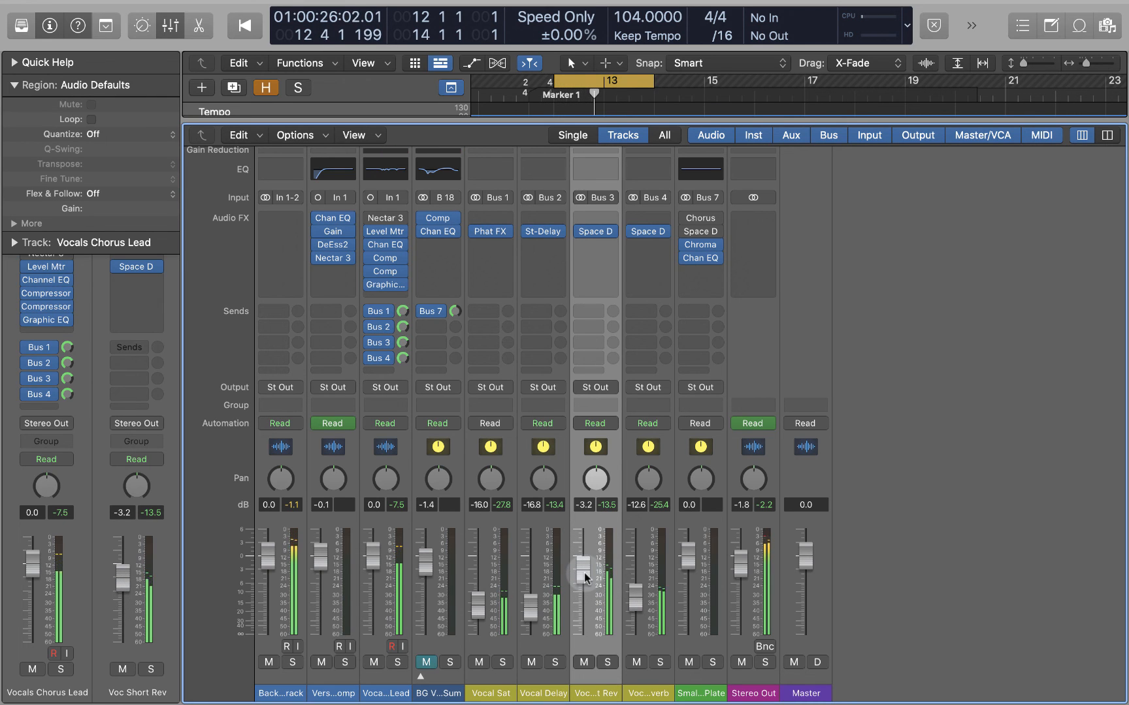
key(space)
drag(634, 594, 625, 545)
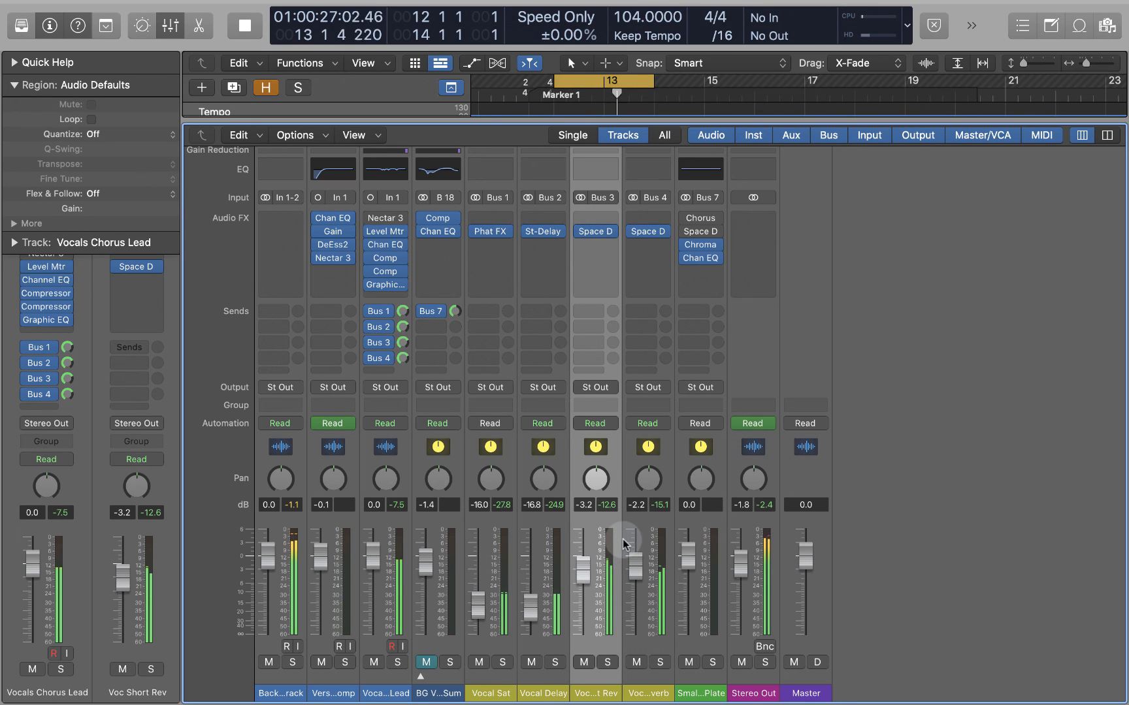
key(space)
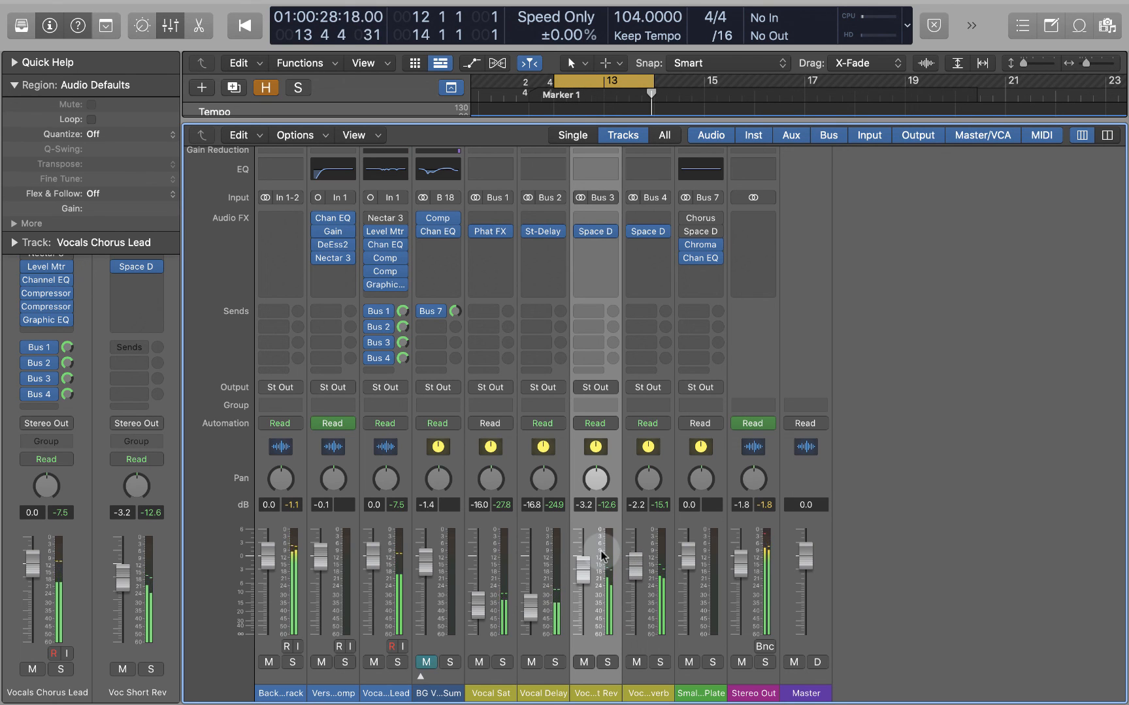
Step: Set Vocal Sat and Vocal Delay to -9.0 dB, Voc Short Rev to -10.2 dB and Voc Long Reverb to -10.0 dB, and play the mix
drag(583, 568, 634, 585)
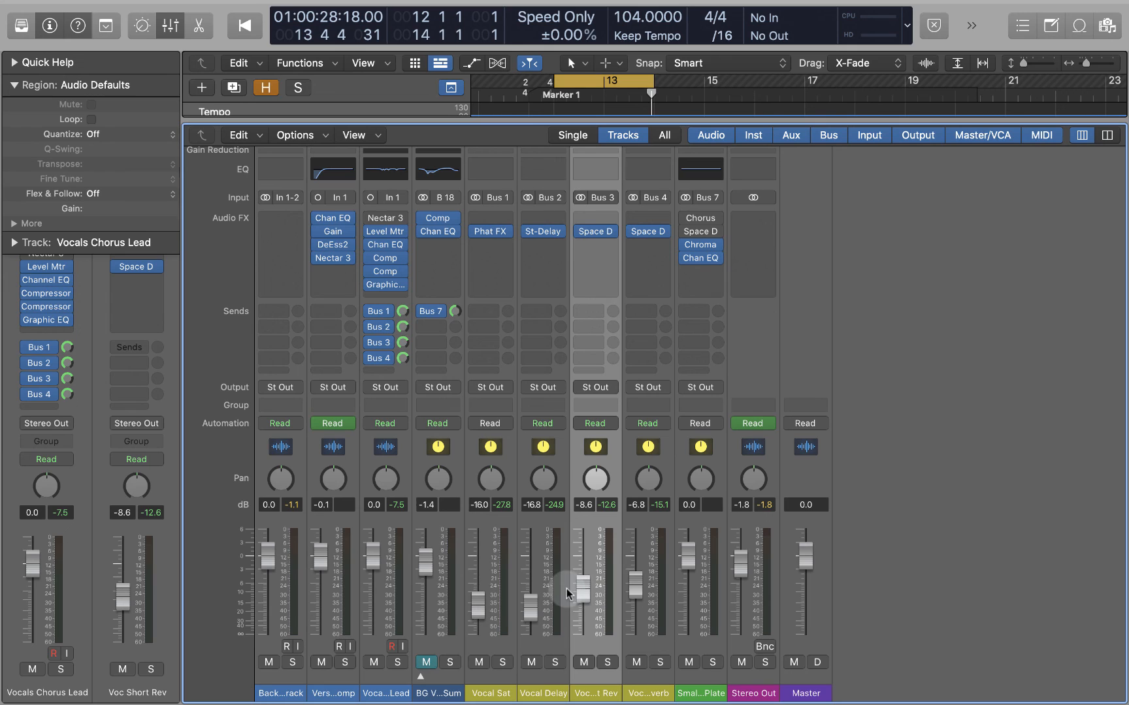
drag(477, 604, 478, 586)
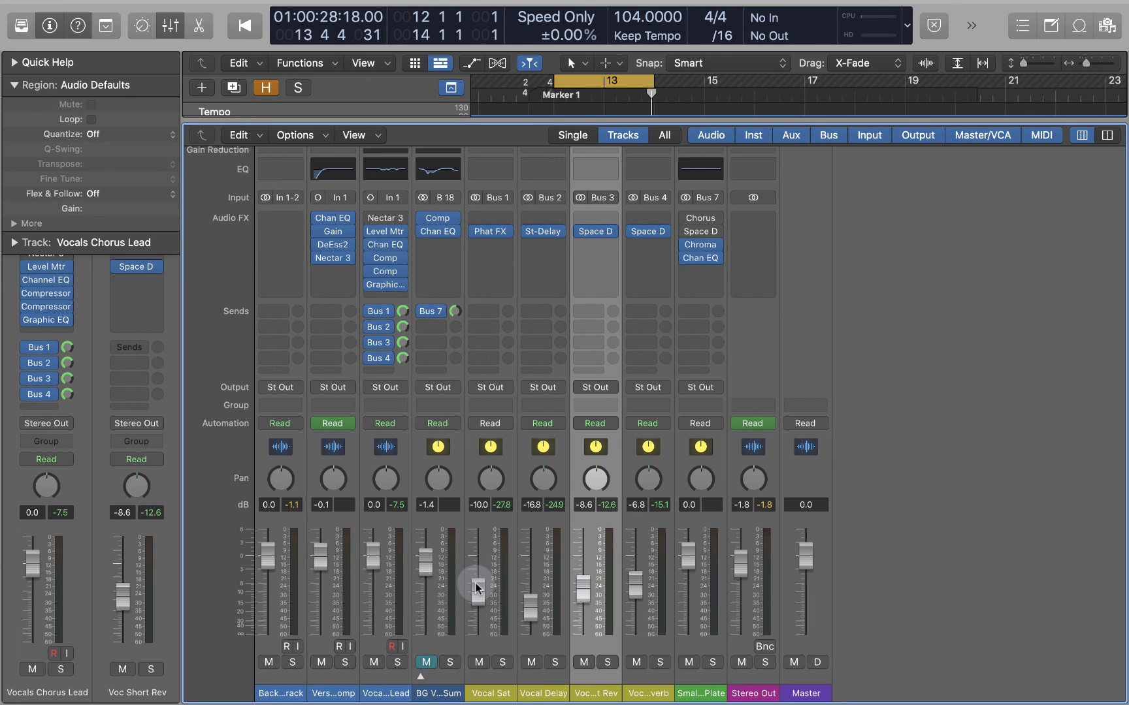
drag(478, 588, 582, 595)
key(space)
drag(480, 589, 479, 588)
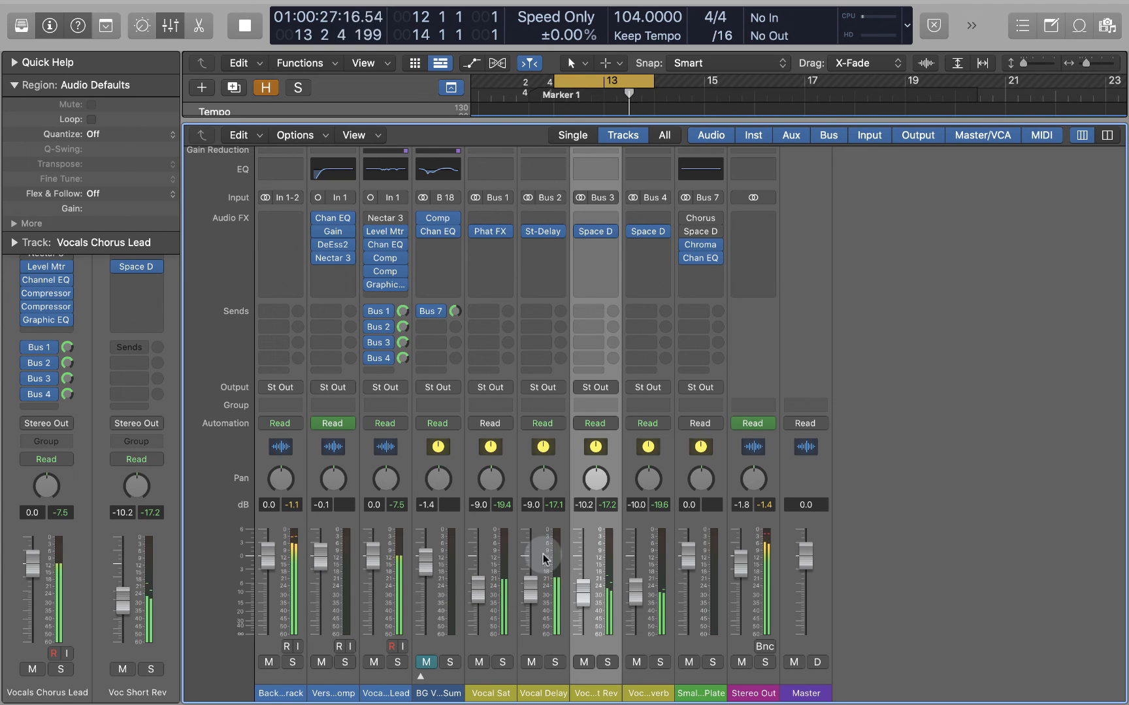
key(space)
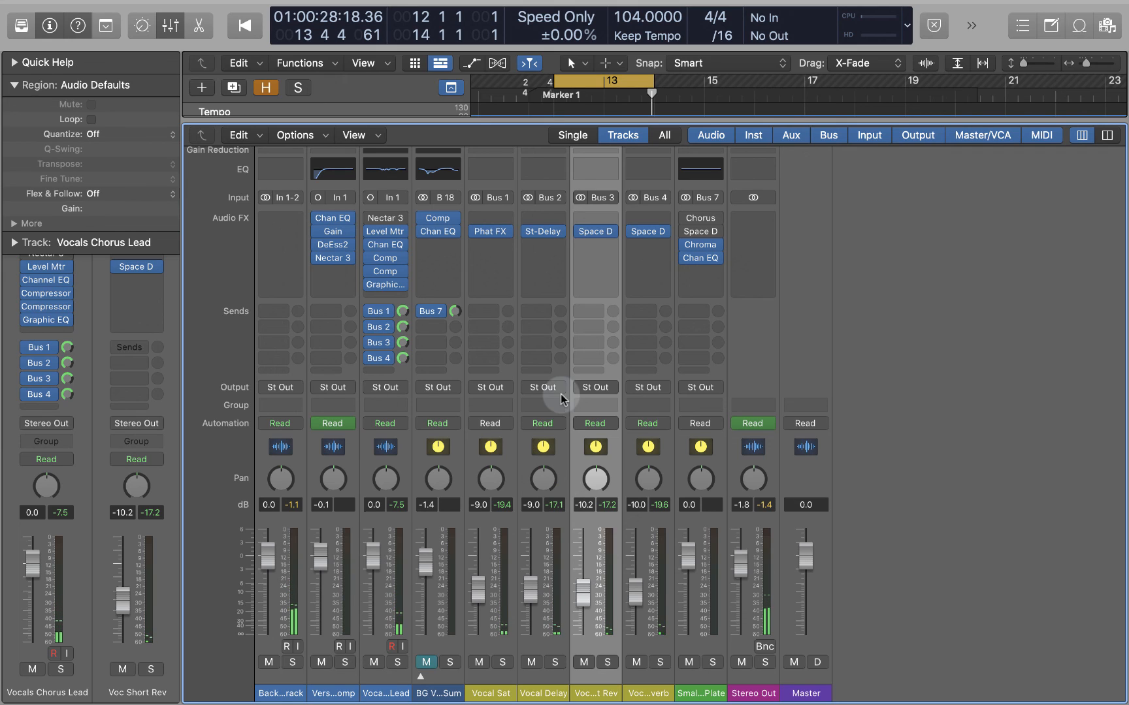
click(755, 325)
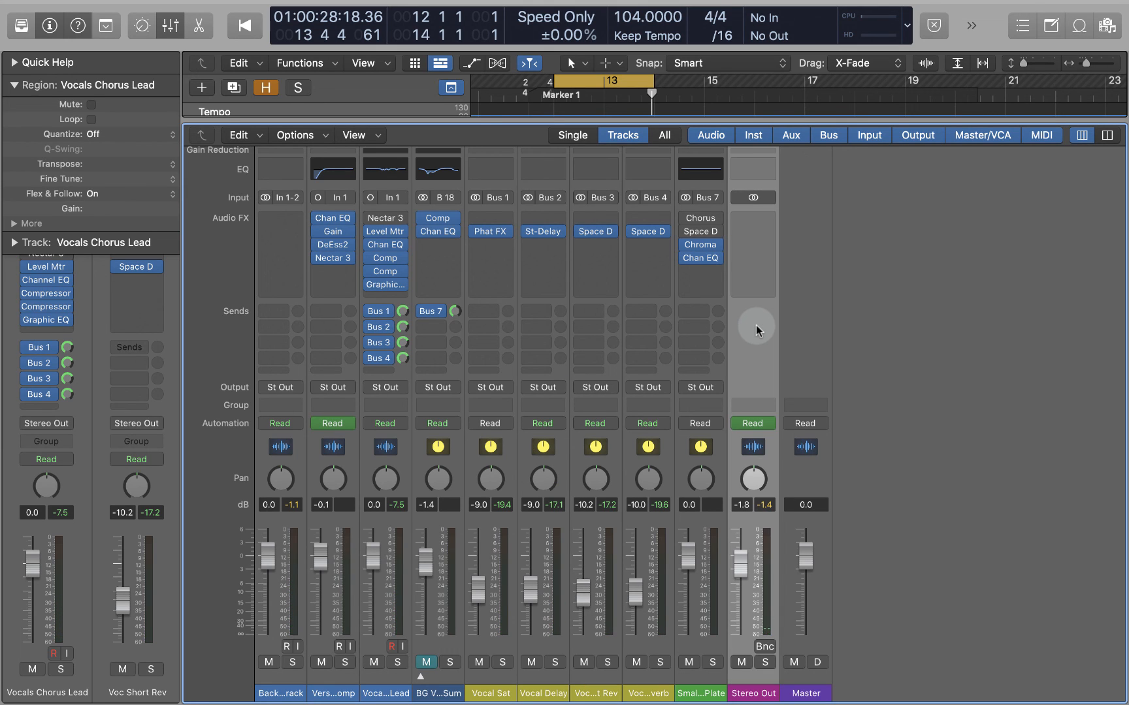